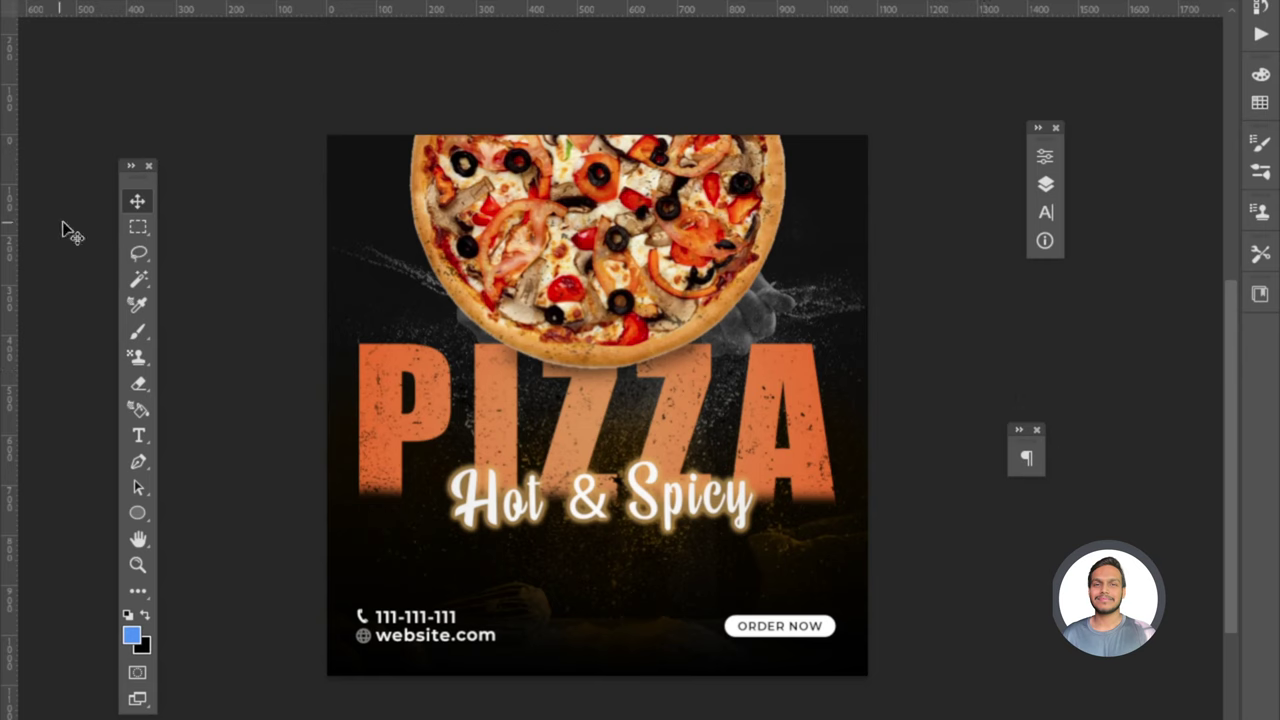
Create a new 1080x1080 px document named 'Pizza' with a white Artboard 1.
left_click_drag(153, 182, 153, 162)
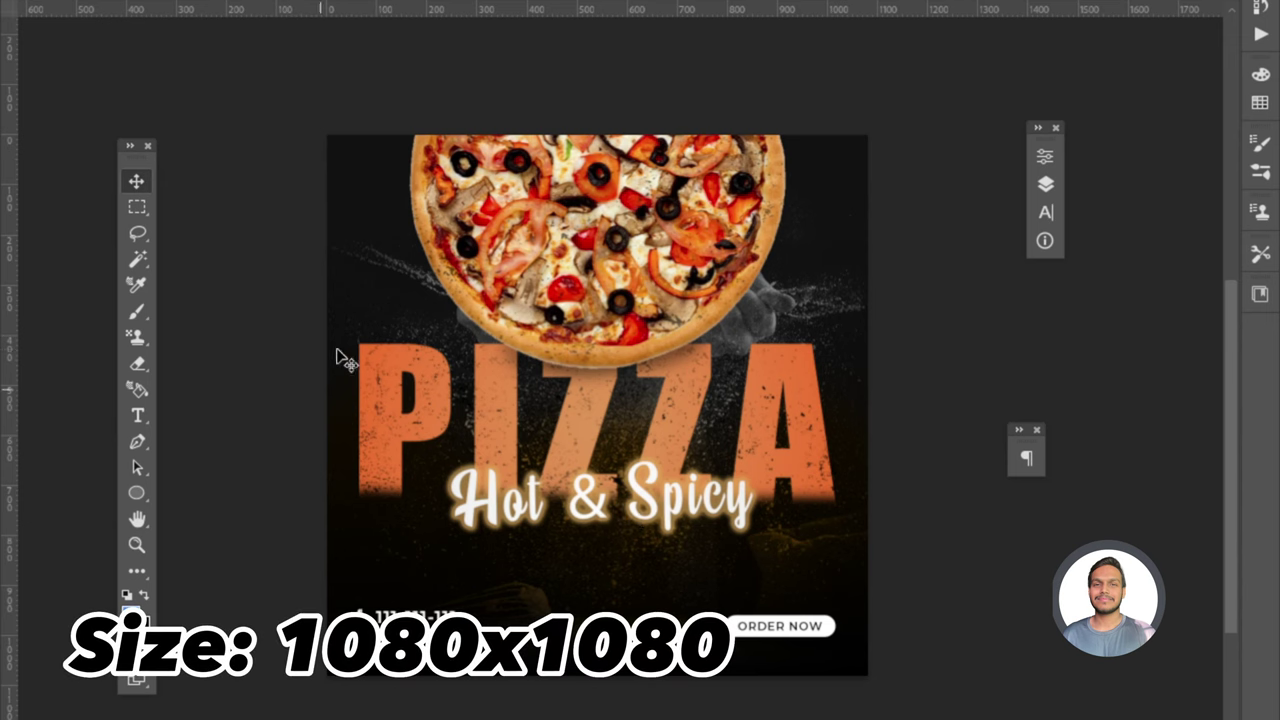
key("ctrl+n")
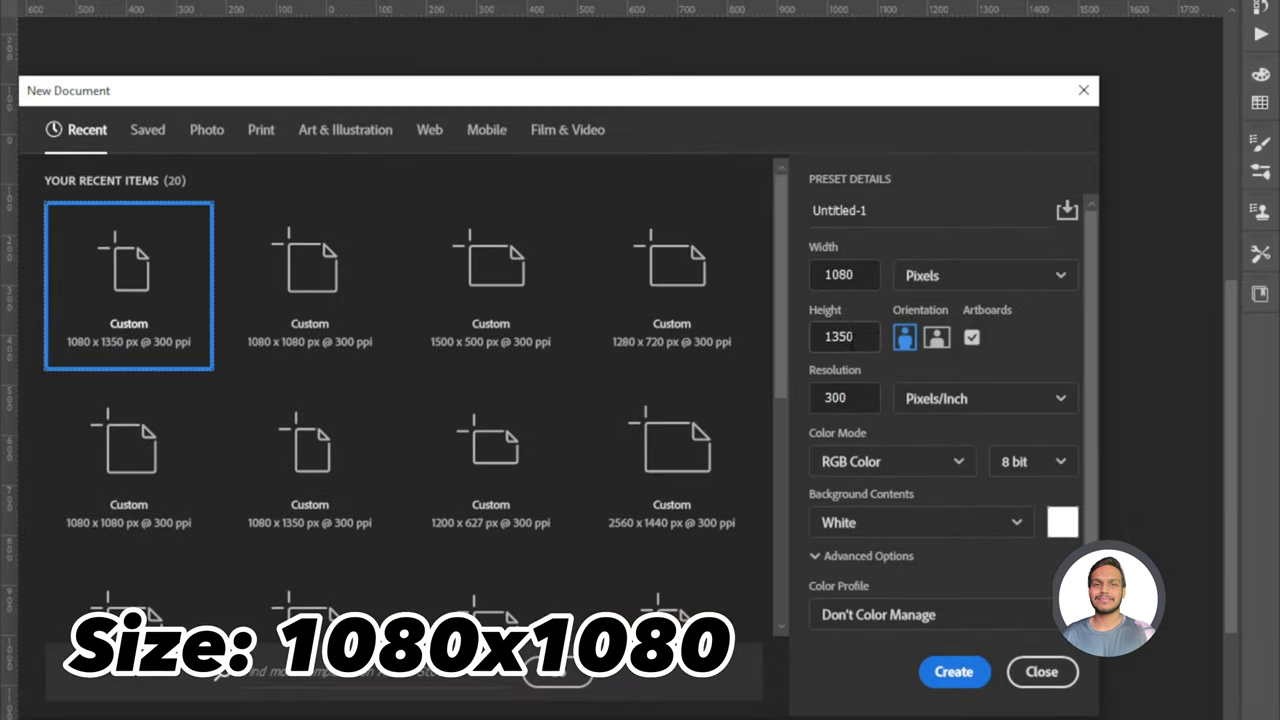
type("1")
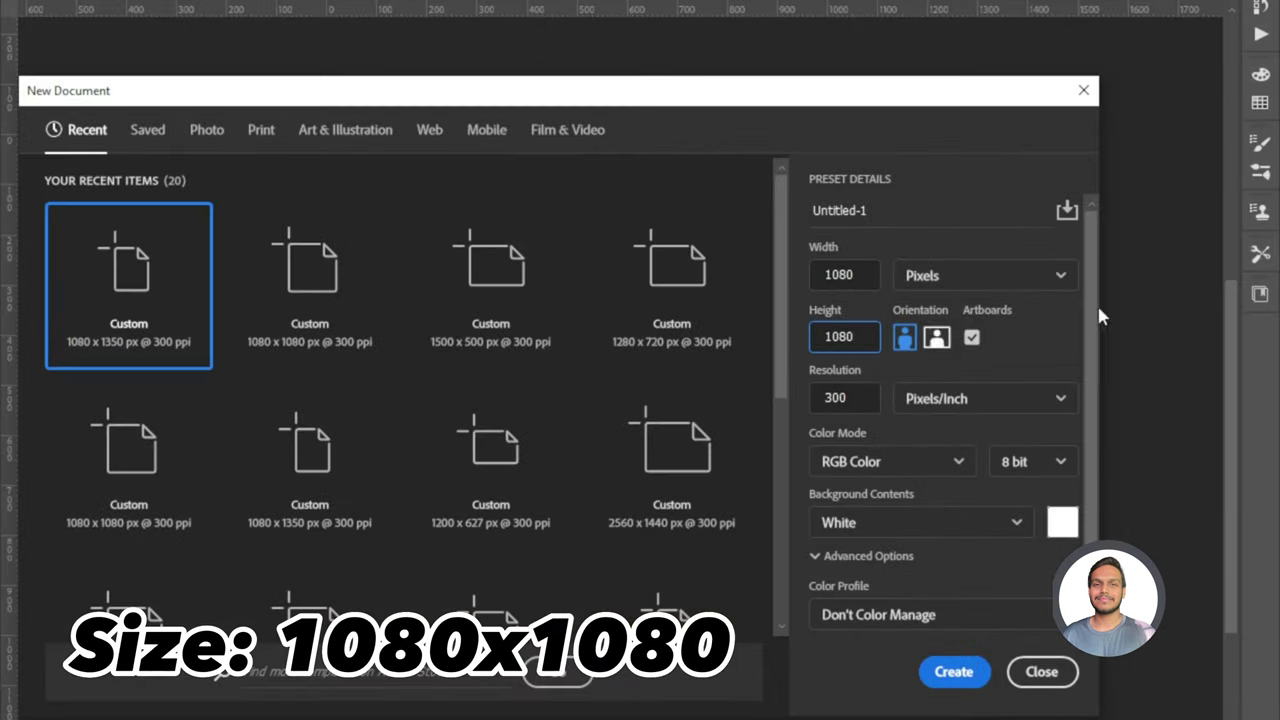
double_click(833, 210)
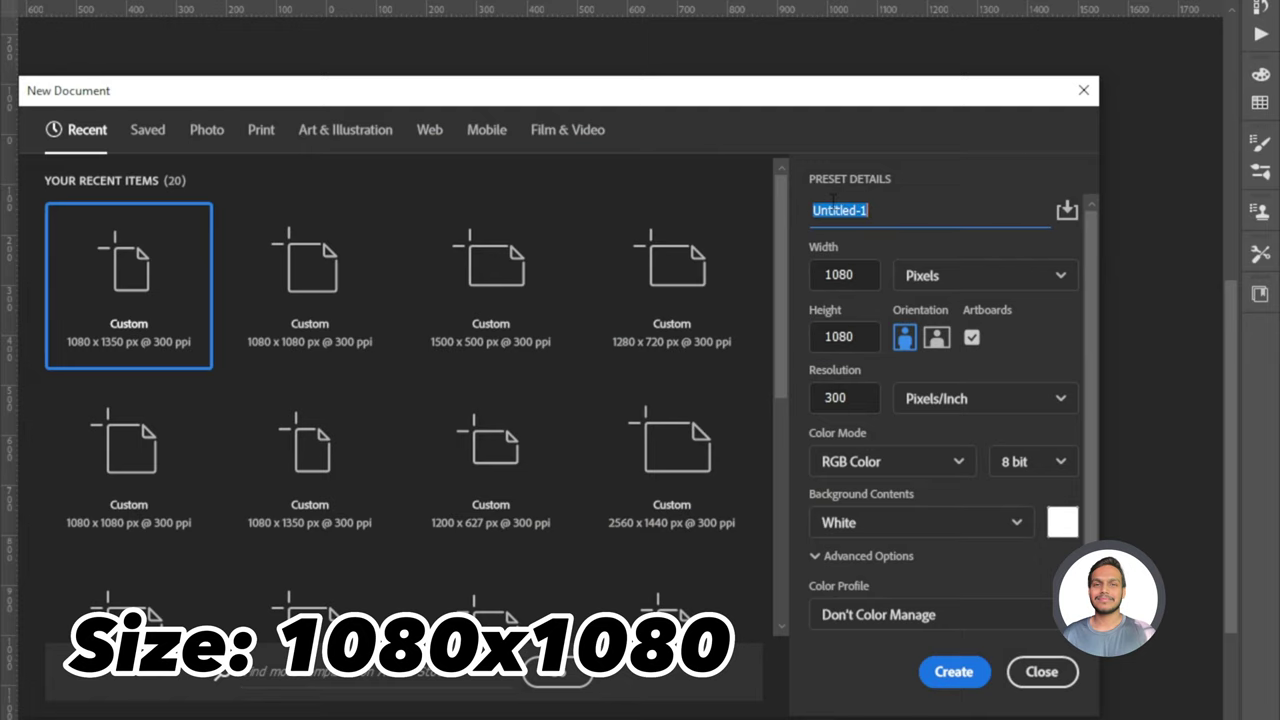
type("Pizza")
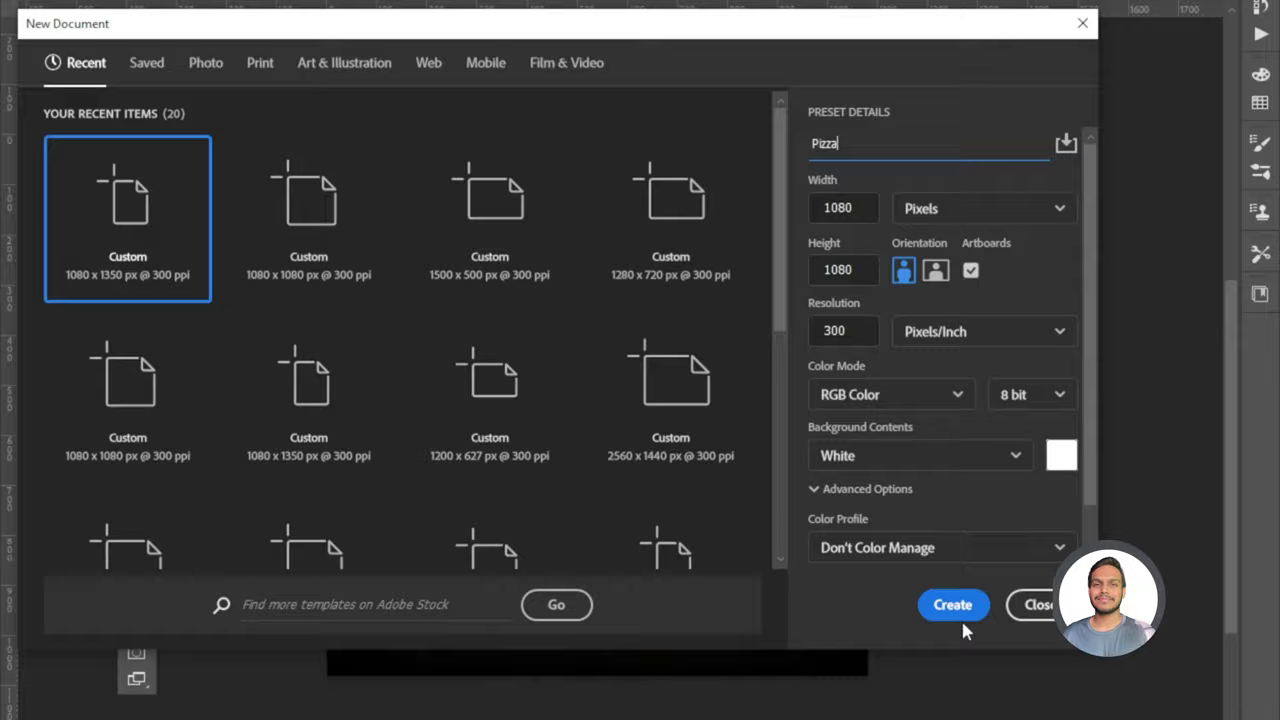
left_click(953, 671)
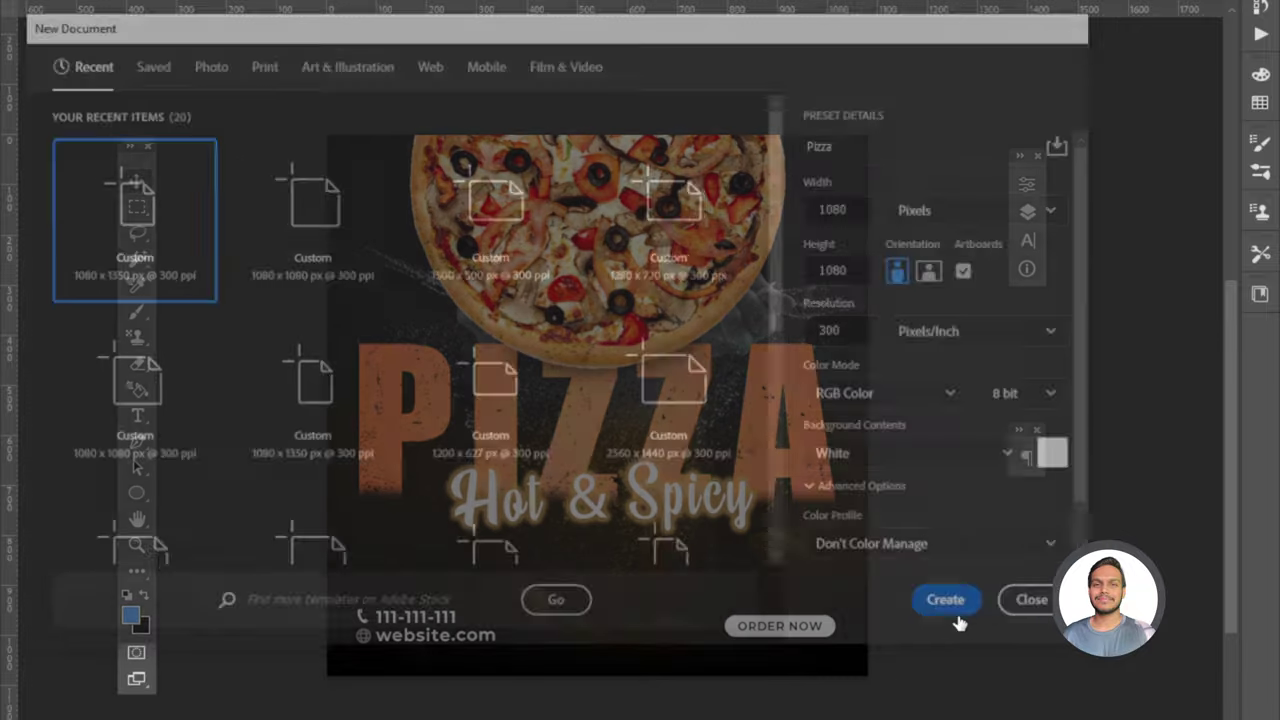
scroll(740, 560, "down", 1)
Place background.png from Explorer onto the artboard and commit it.
scroll(731, 566, "down", 2)
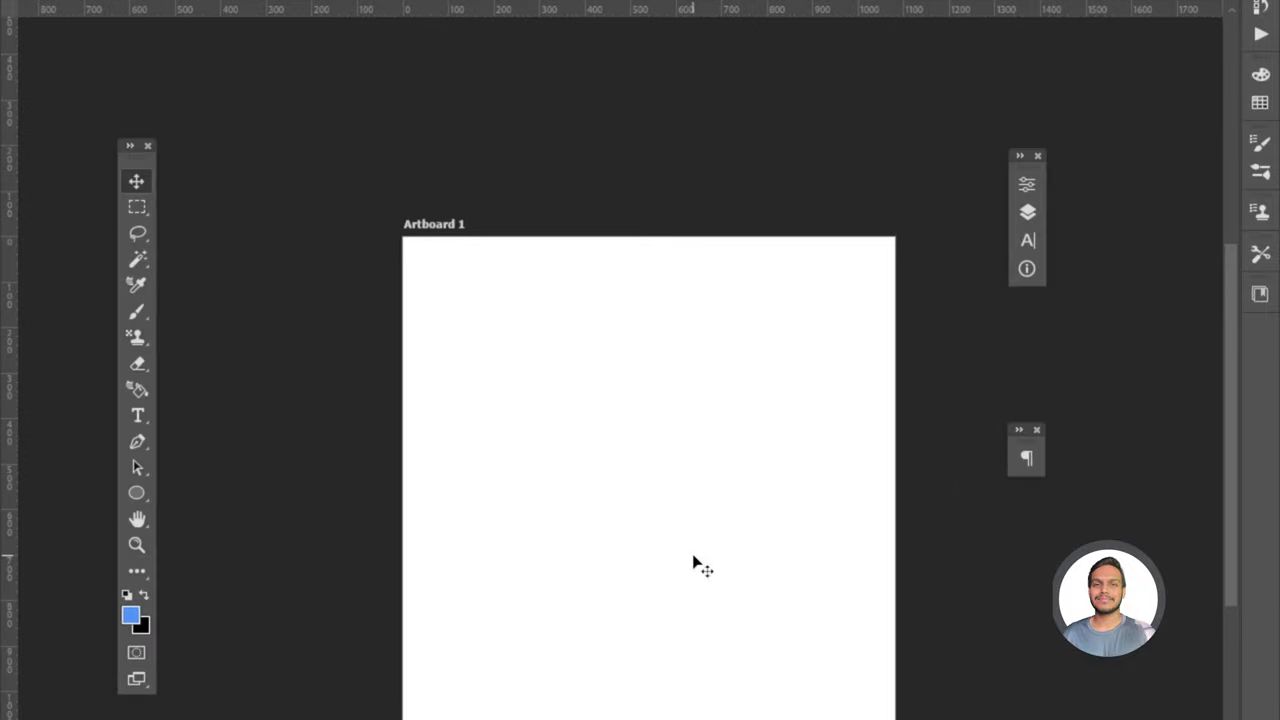
scroll(694, 563, "down", 1)
scroll(694, 563, "down", 1)
scroll(694, 563, "up", 1)
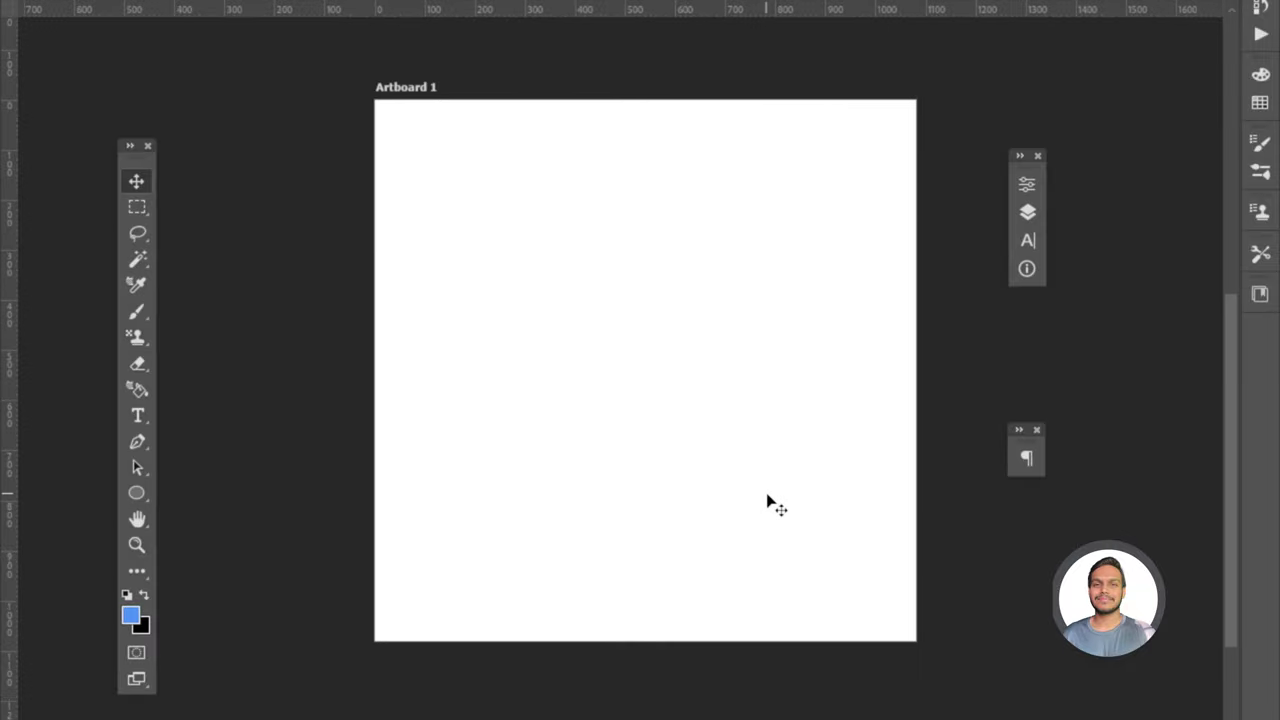
scroll(777, 507, "up", 1)
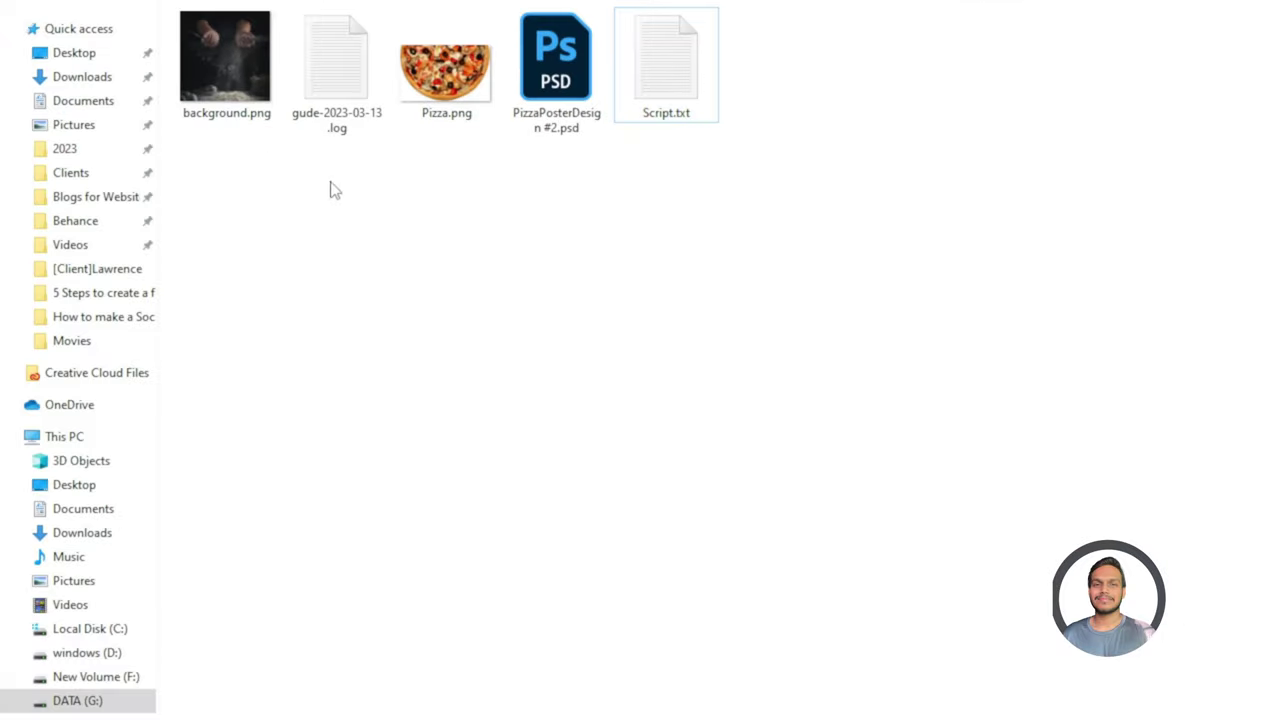
mouse_move(226, 60)
left_mouse_down()
mouse_move(772, 702)
mouse_move(731, 524)
left_mouse_up()
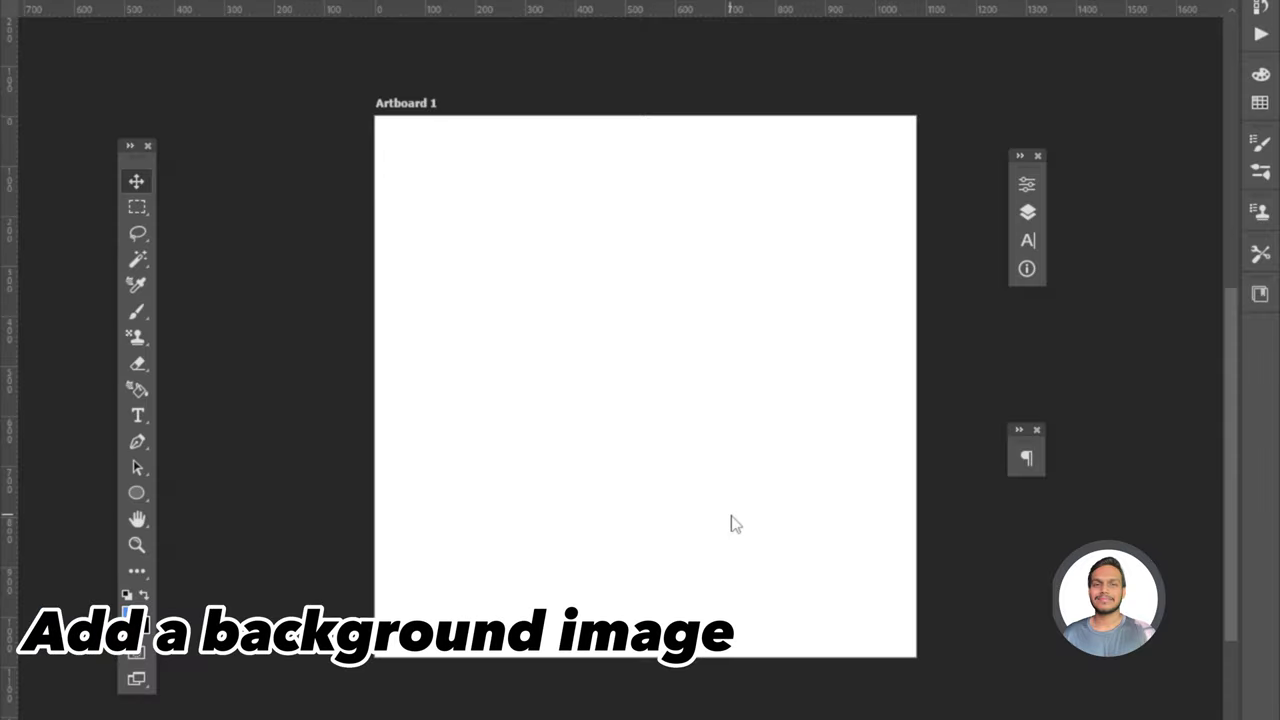
key("Return")
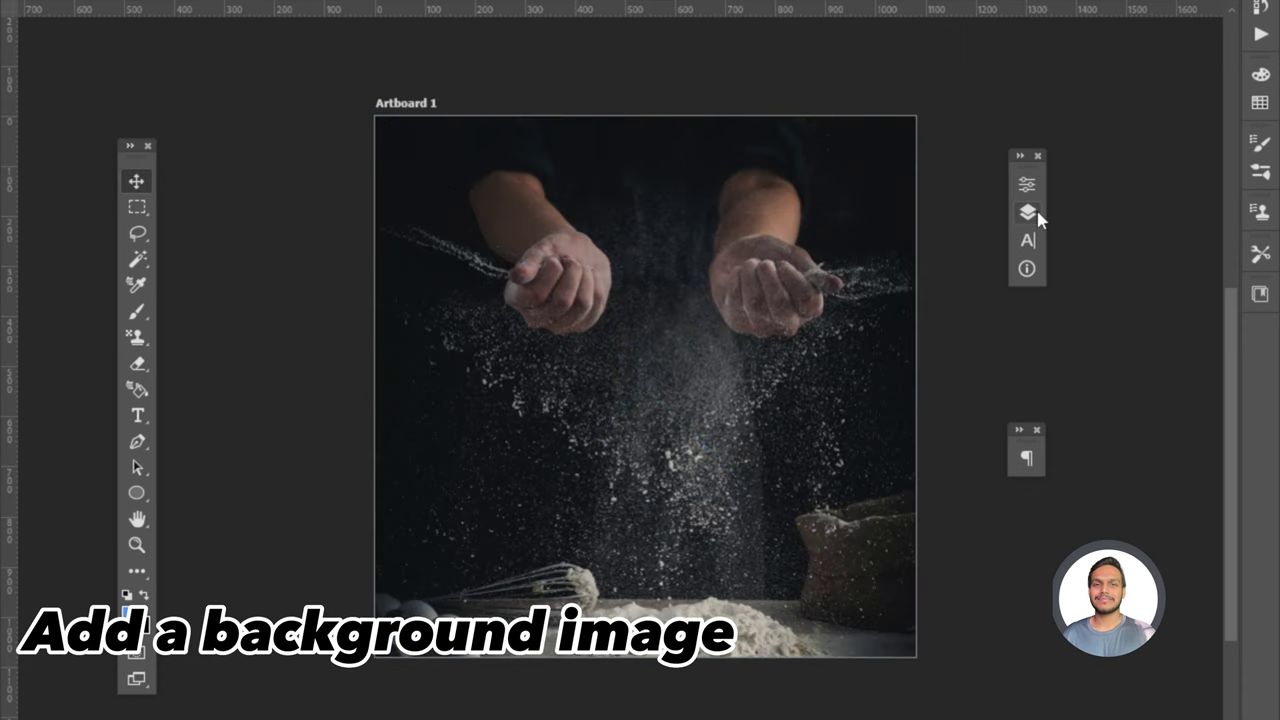
Set the background layer's blend mode to Luminosity so it turns greyscale.
left_click(1030, 213)
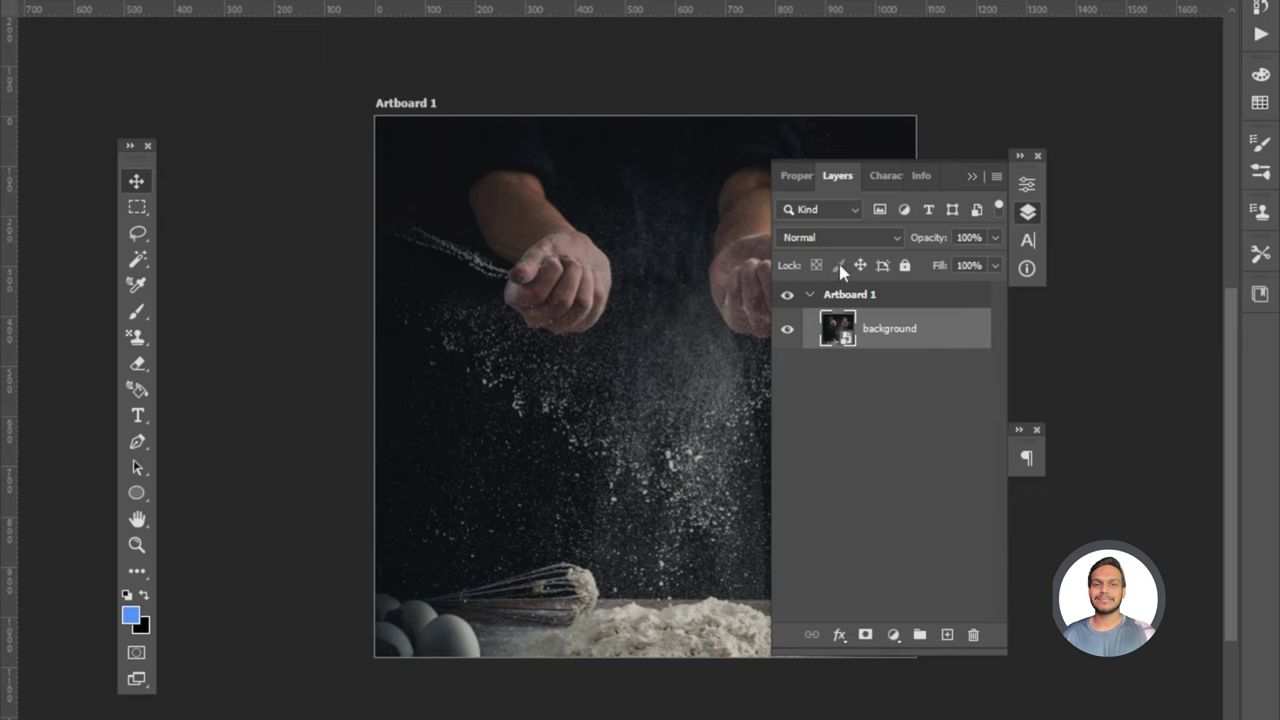
left_click(815, 240)
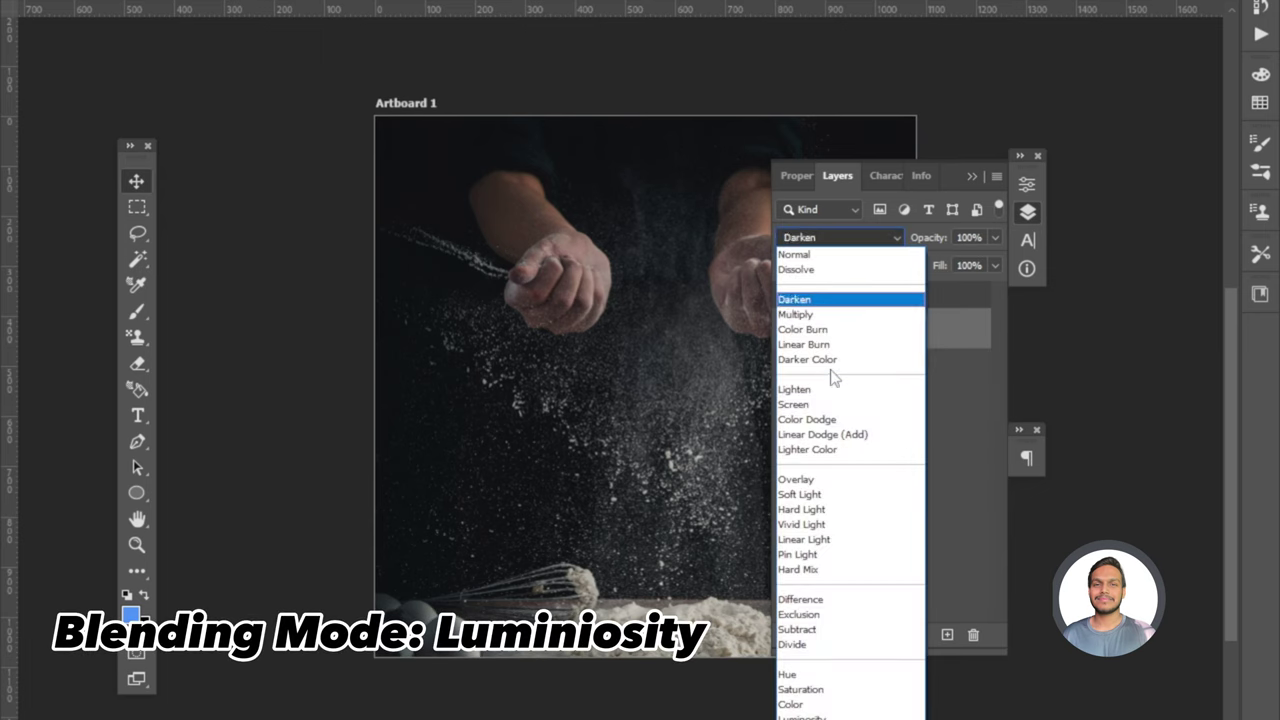
left_click(828, 717)
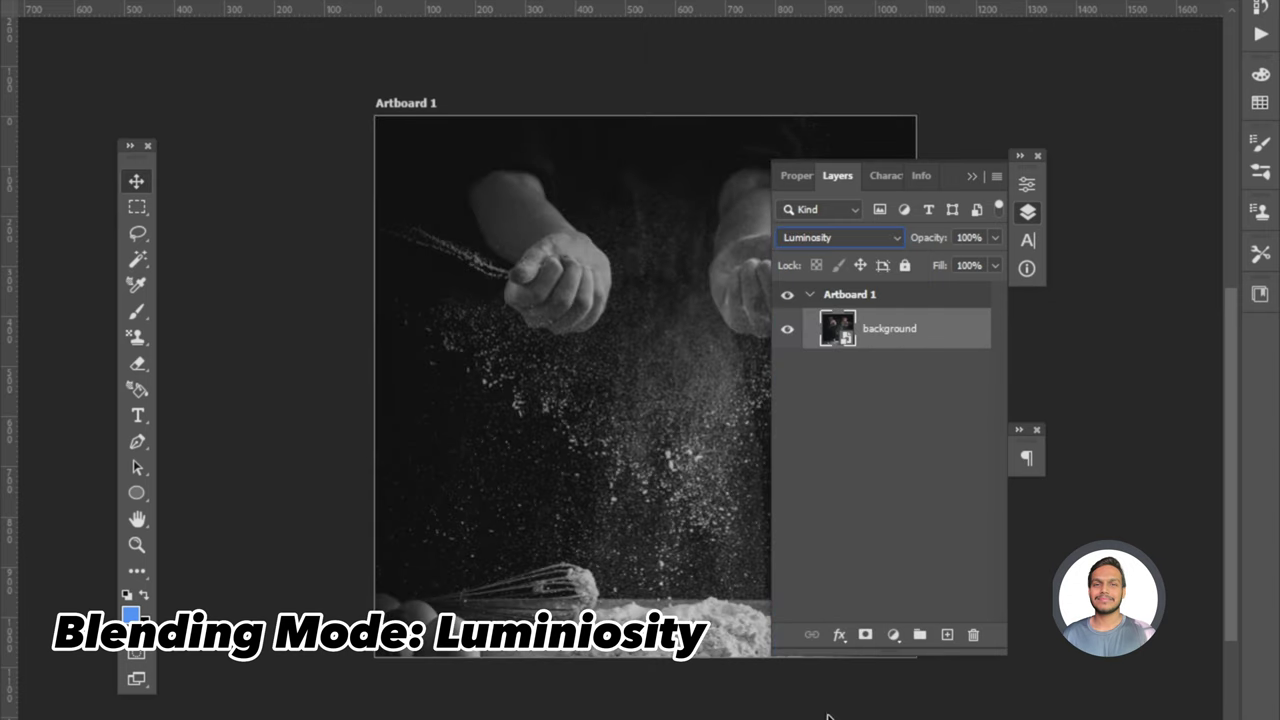
left_click(970, 177)
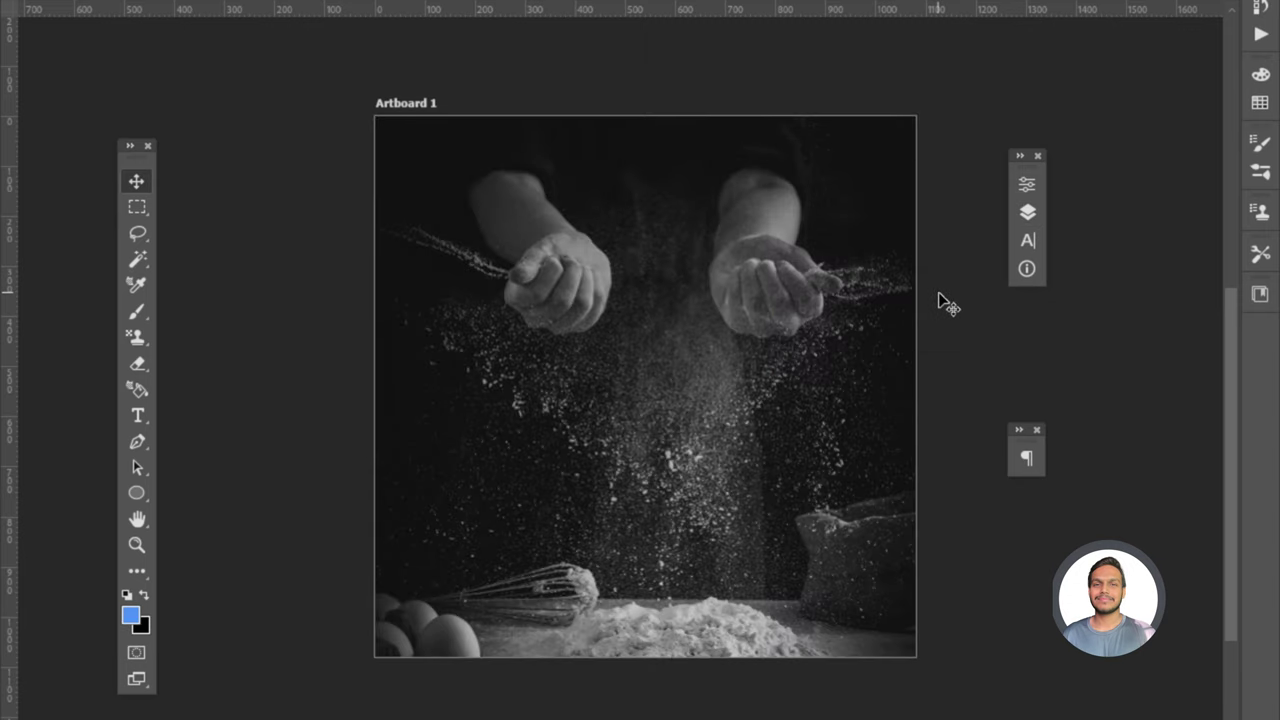
scroll(840, 381, "right", 1)
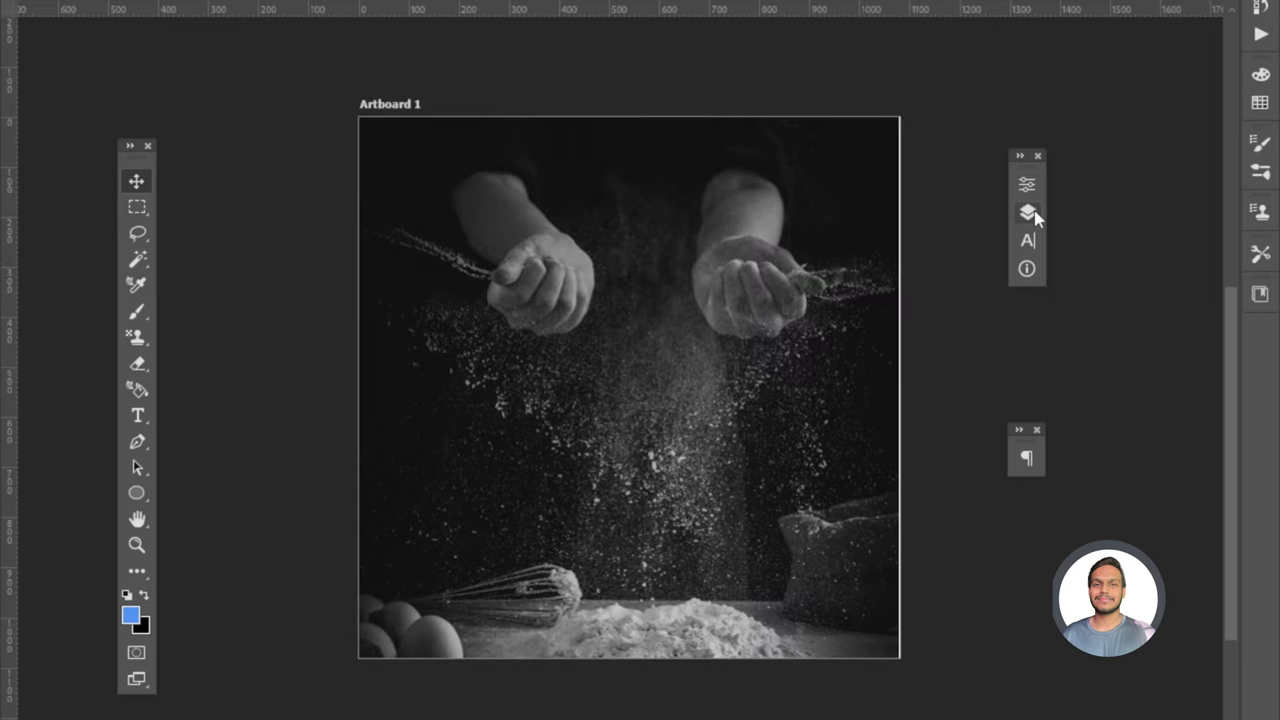
left_click(1028, 213)
Add a new layer and set up a Foreground to Transparent gradient with a black start stop.
left_click(946, 634)
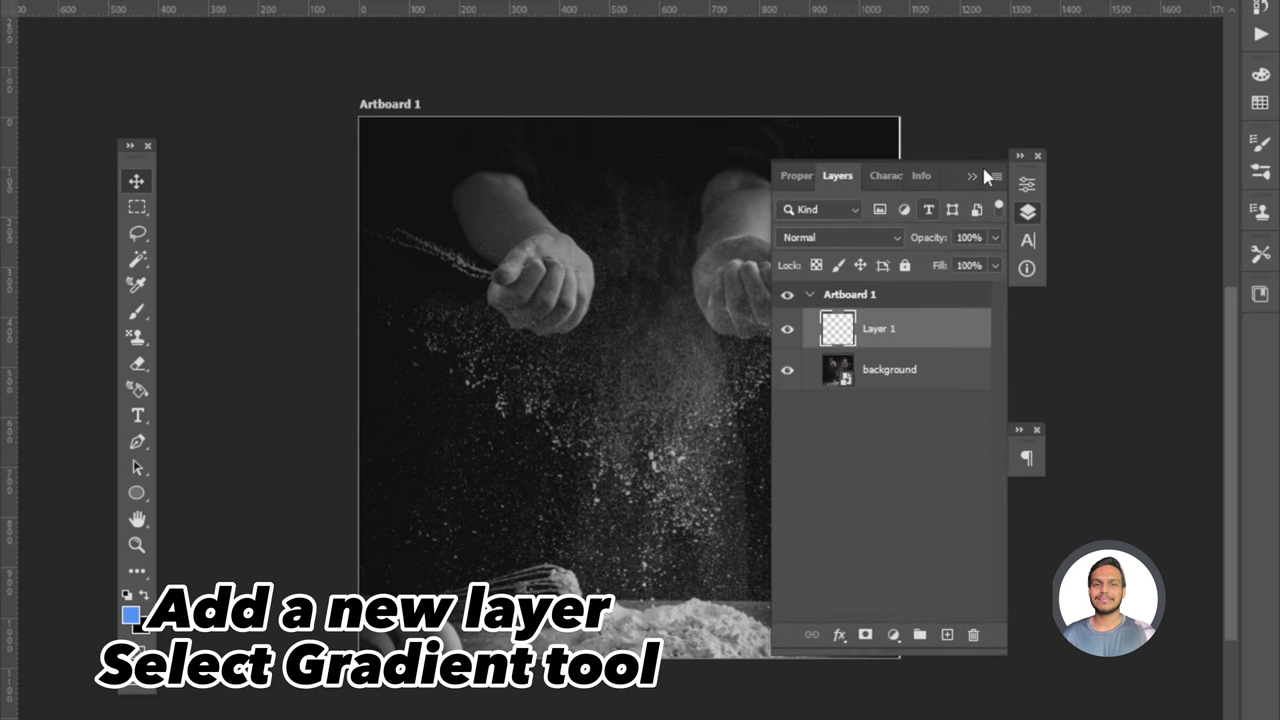
left_click(972, 177)
left_click(136, 572)
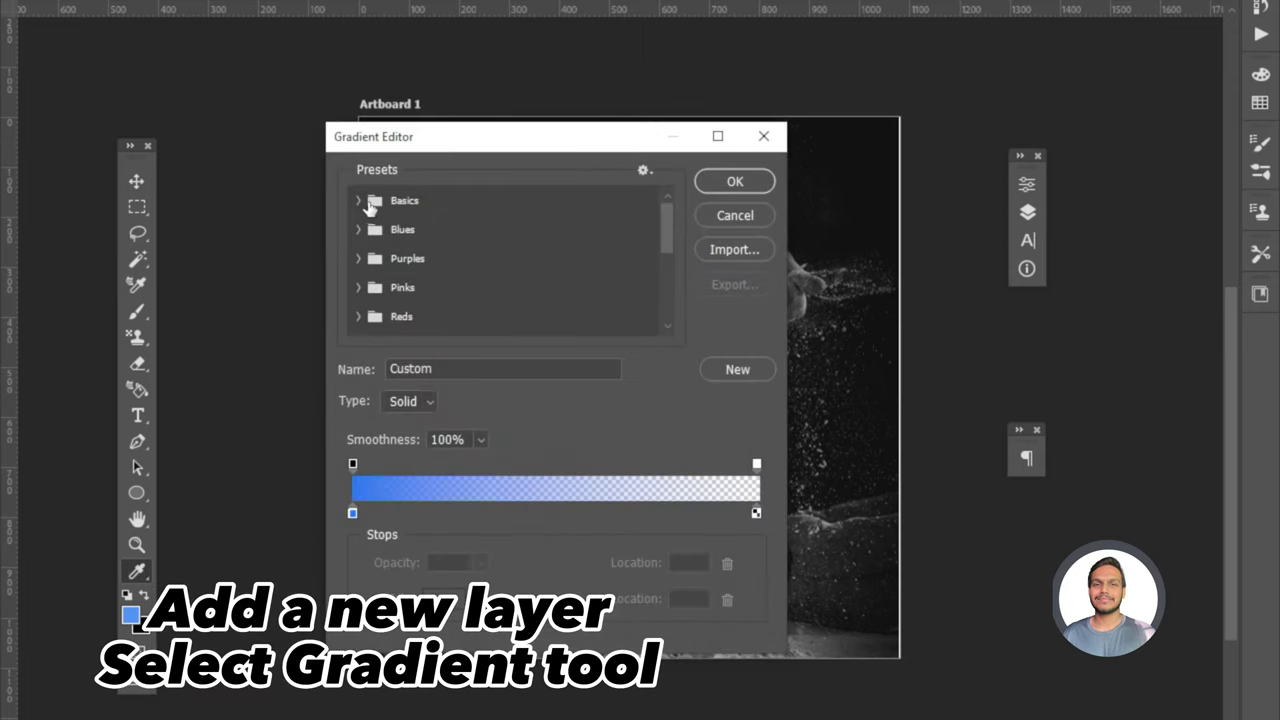
left_click(368, 203)
left_click(450, 235)
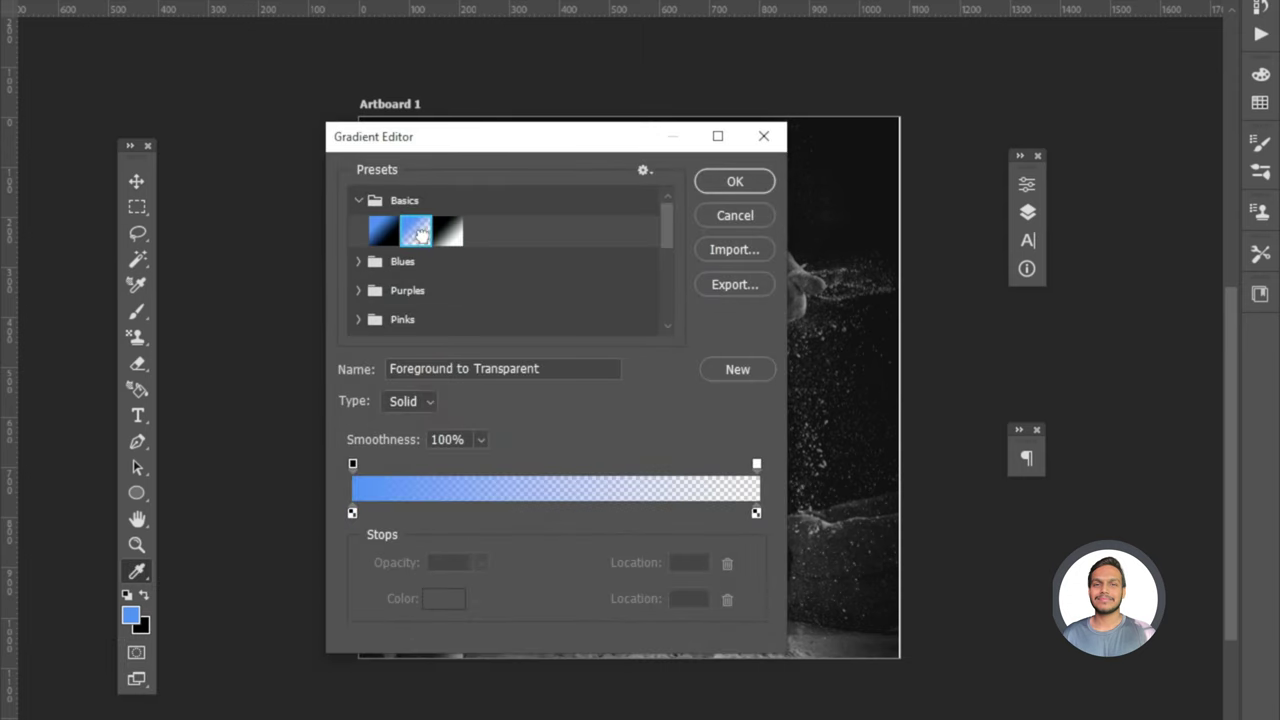
left_click(352, 512)
double_click(352, 512)
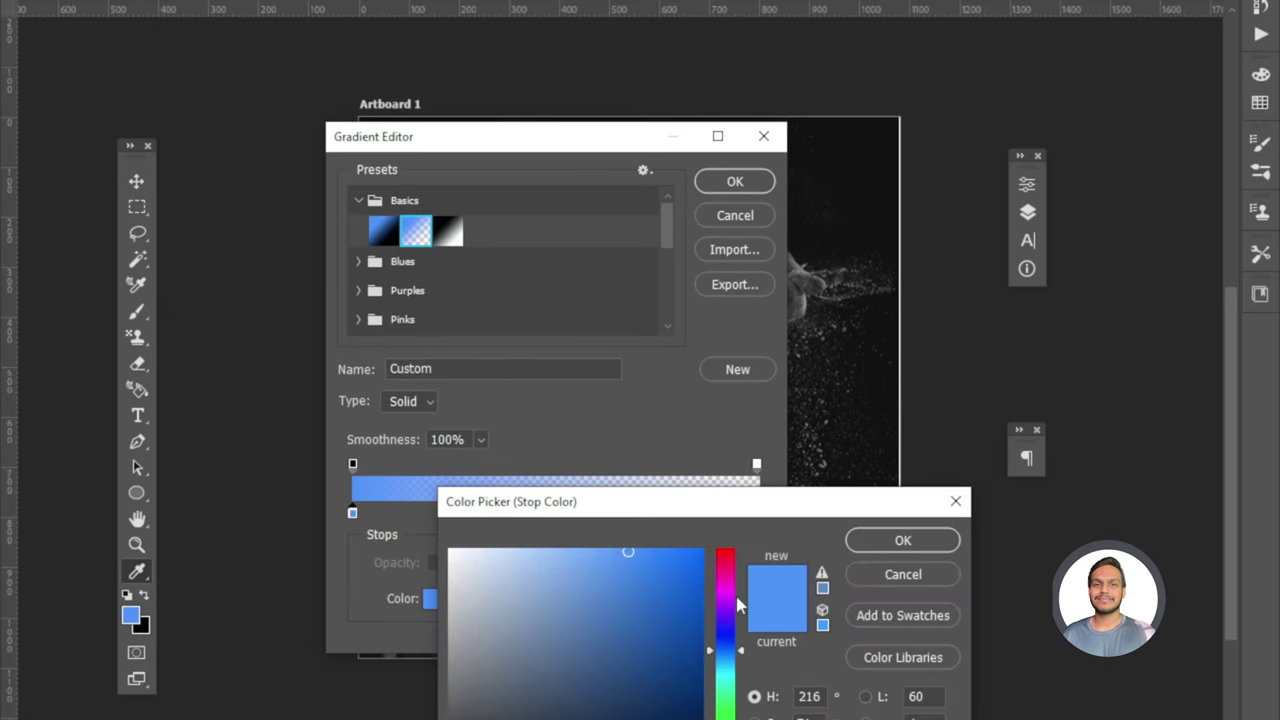
left_click_drag(658, 598, 650, 719)
left_click(870, 538)
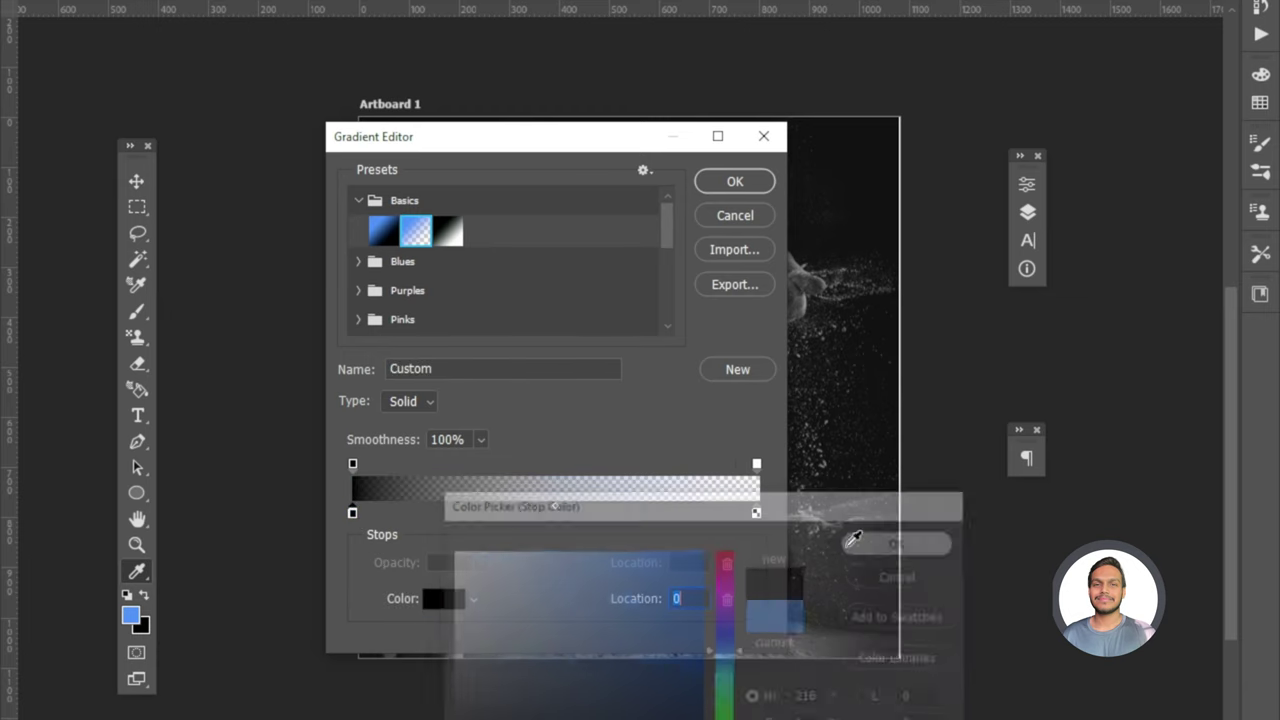
key("Return")
Reset colours to default black and white and test black fades upward, undoing them.
left_click_drag(619, 690, 610, 71)
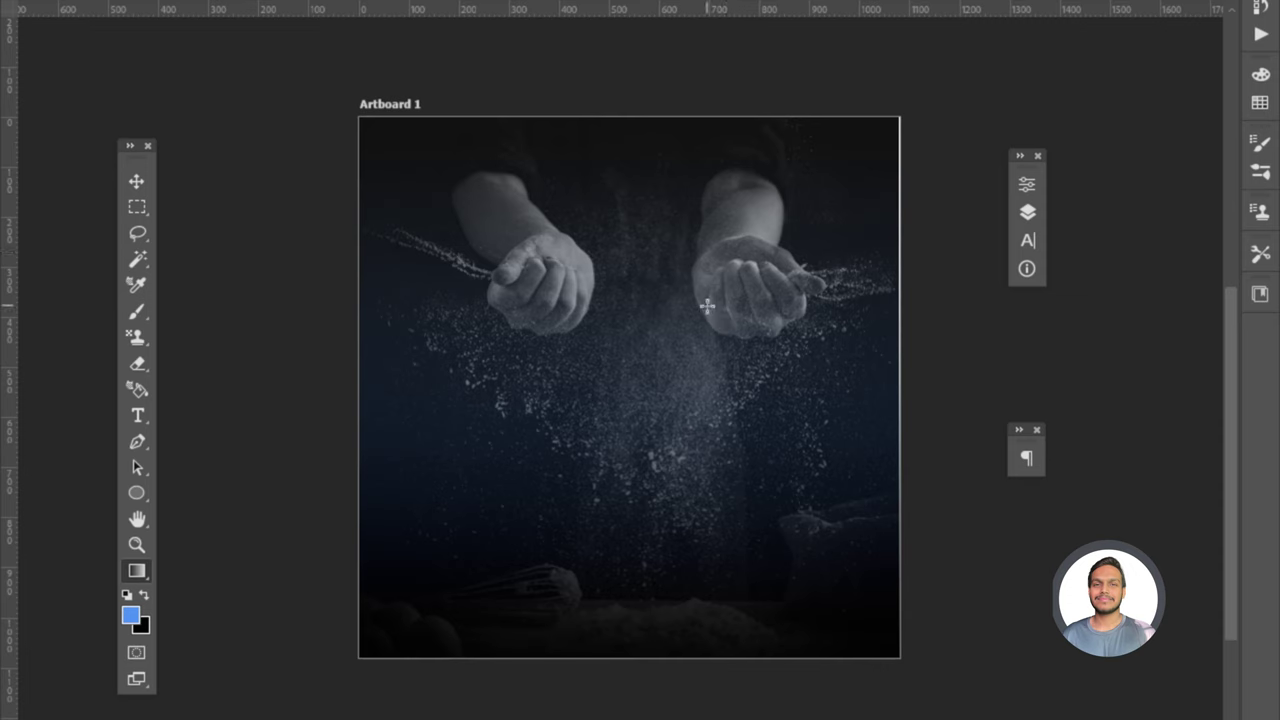
key("ctrl+z")
key("d")
left_click_drag(619, 706, 652, 86)
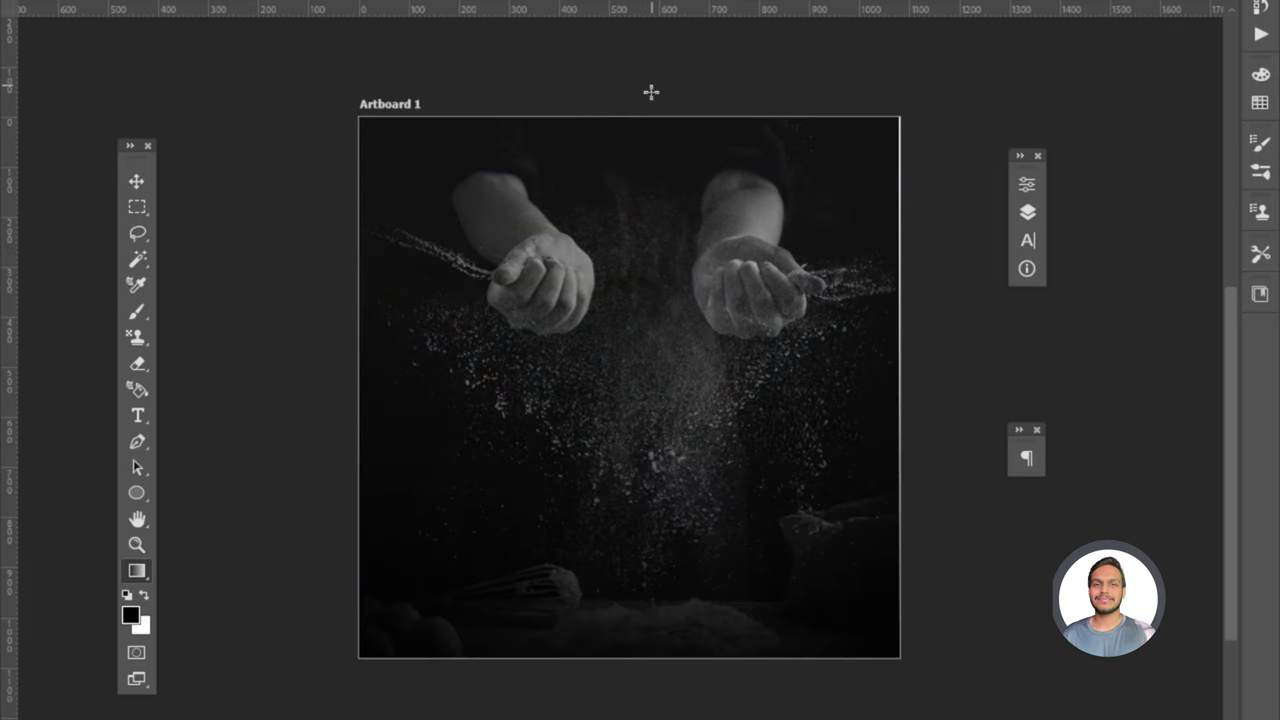
key("ctrl+z")
scroll(628, 500, "down", 2)
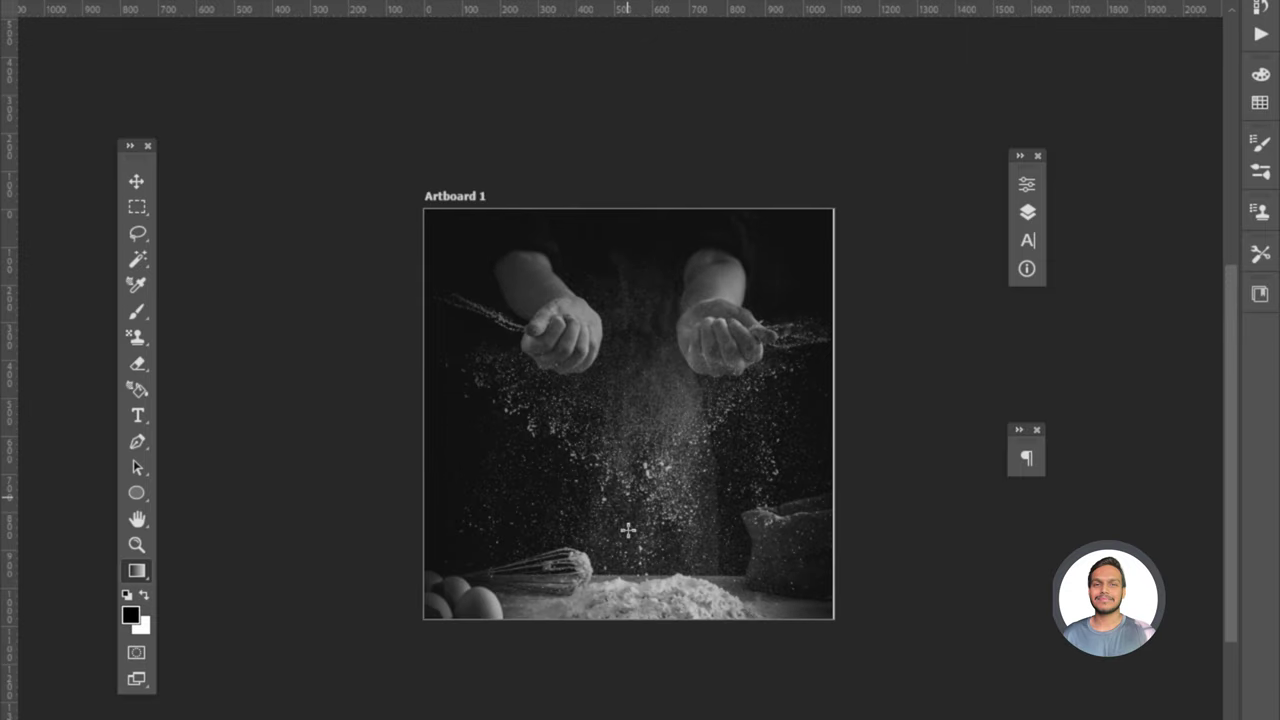
Draw a black fade up from the artboard bottom and bring in Pizza.png.
left_click_drag(613, 686, 575, 79)
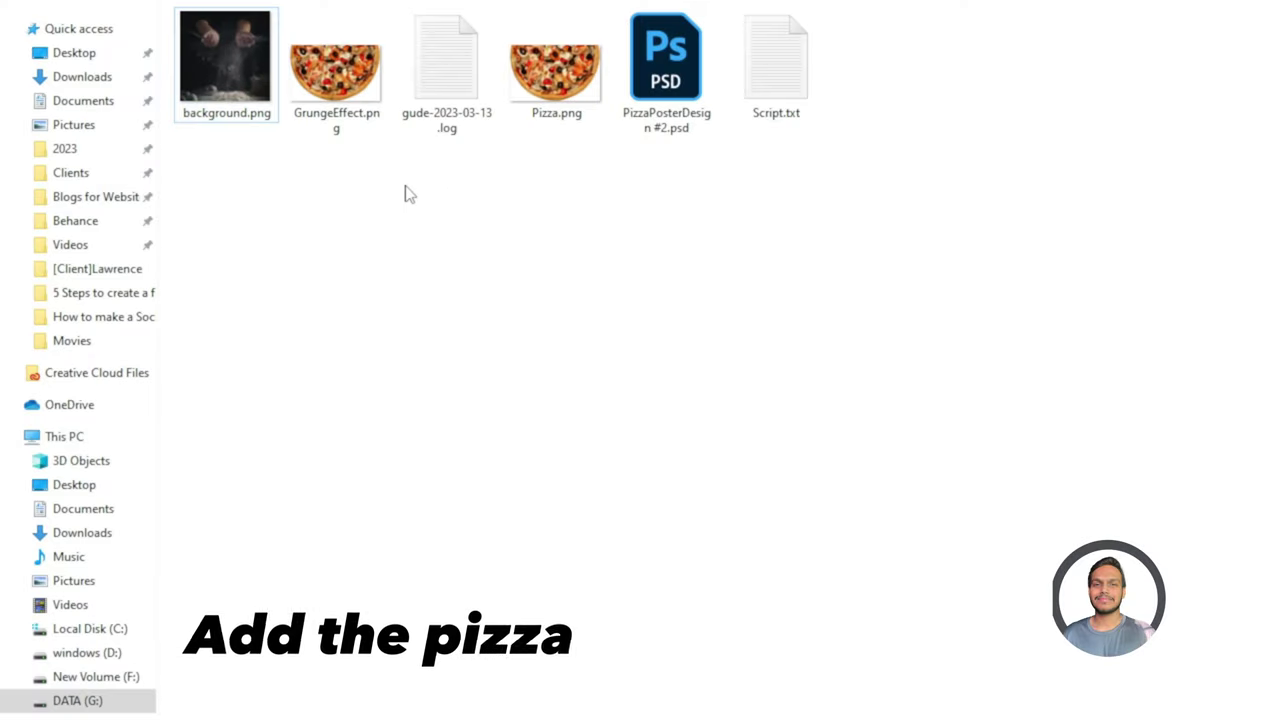
mouse_move(545, 117)
left_mouse_down()
mouse_move(762, 716)
mouse_move(650, 362)
mouse_move(683, 318)
left_mouse_up()
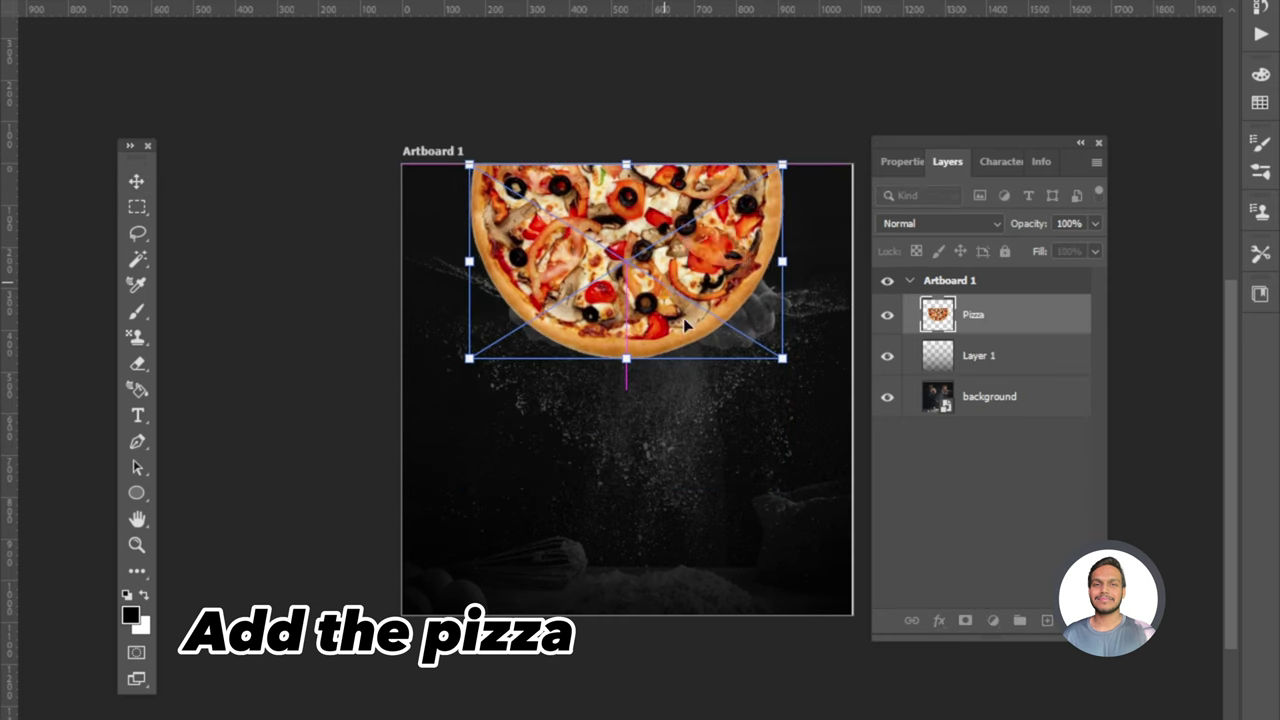
Enlarge the pizza and centre it horizontally on the artboard.
mouse_move(782, 358)
left_mouse_down()
mouse_move(801, 369)
mouse_move(754, 353)
left_mouse_up()
scroll(668, 288, "up", 1)
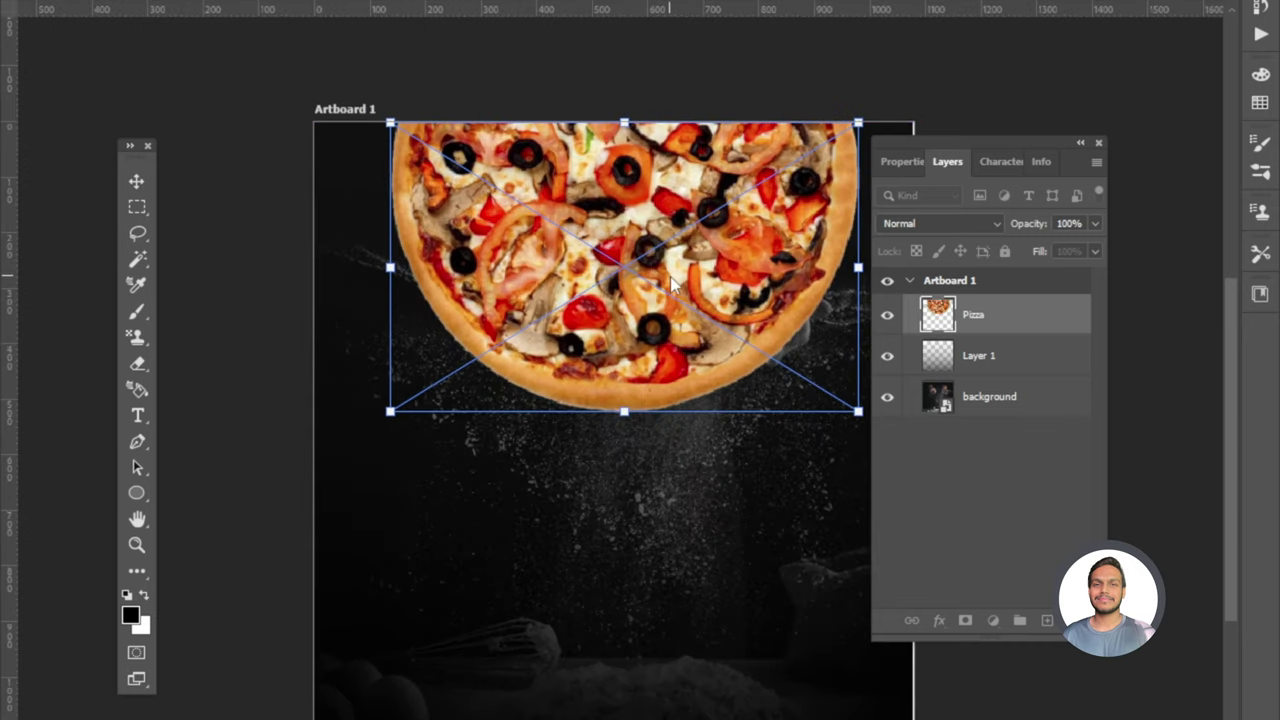
left_click_drag(670, 331, 659, 327)
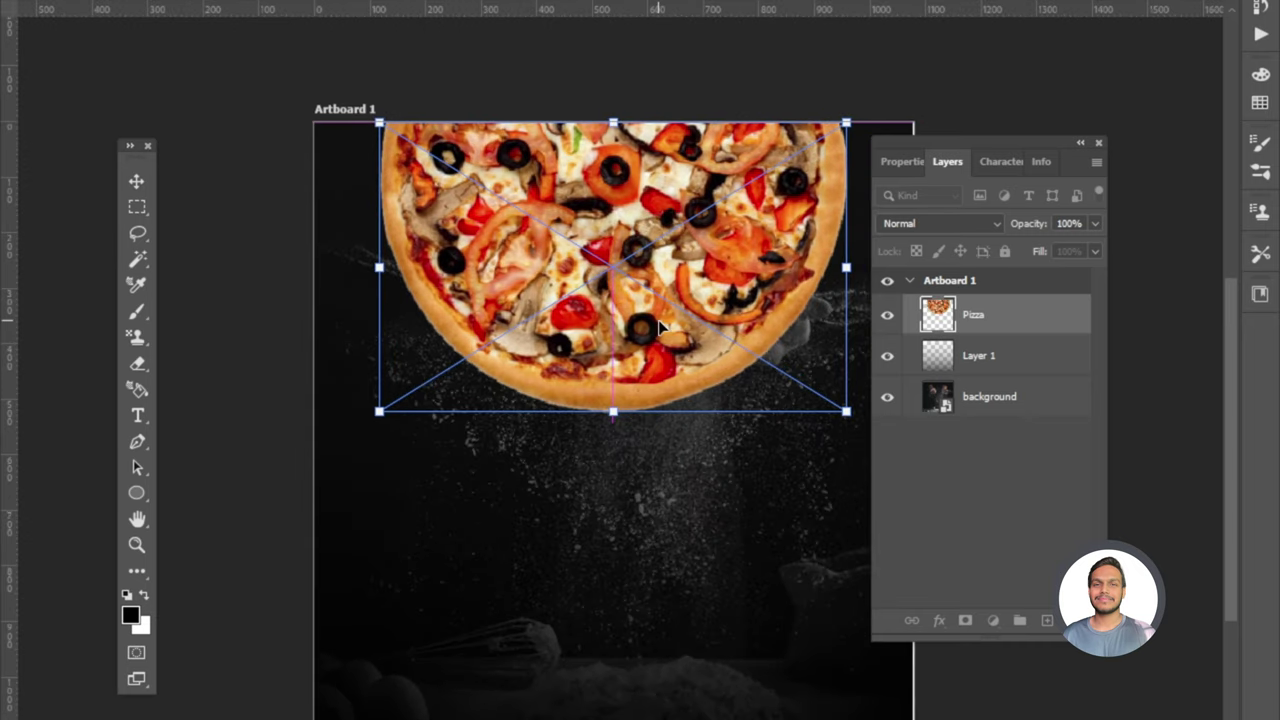
key("Return")
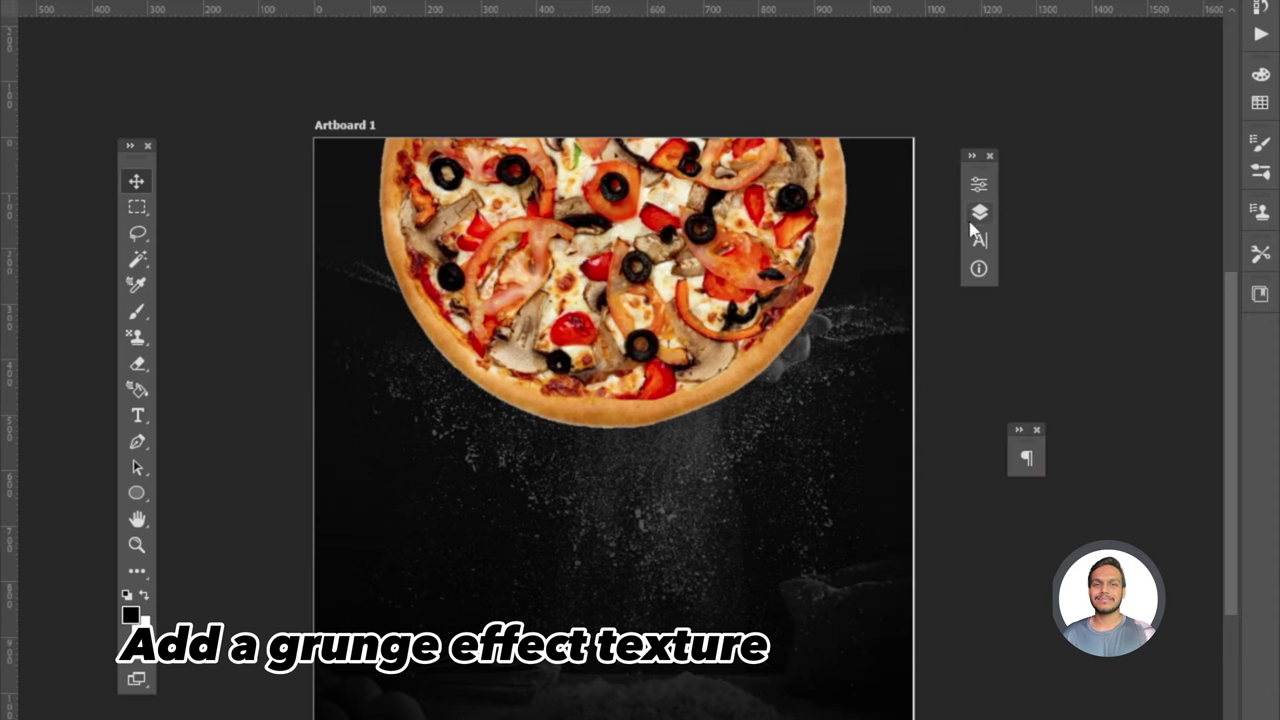
Place the grunge texture 'Layer 2 copy 2.png' and move it up over the pizza.
left_click(980, 213)
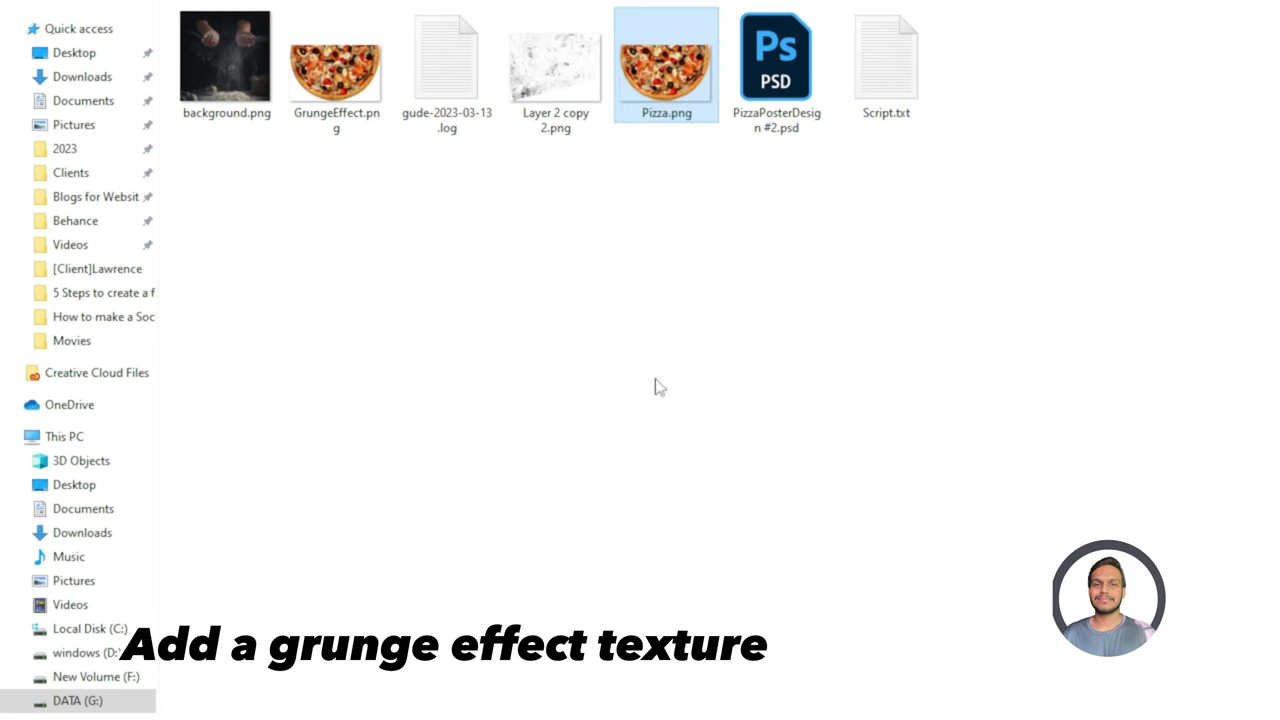
left_click_drag(571, 114, 764, 719)
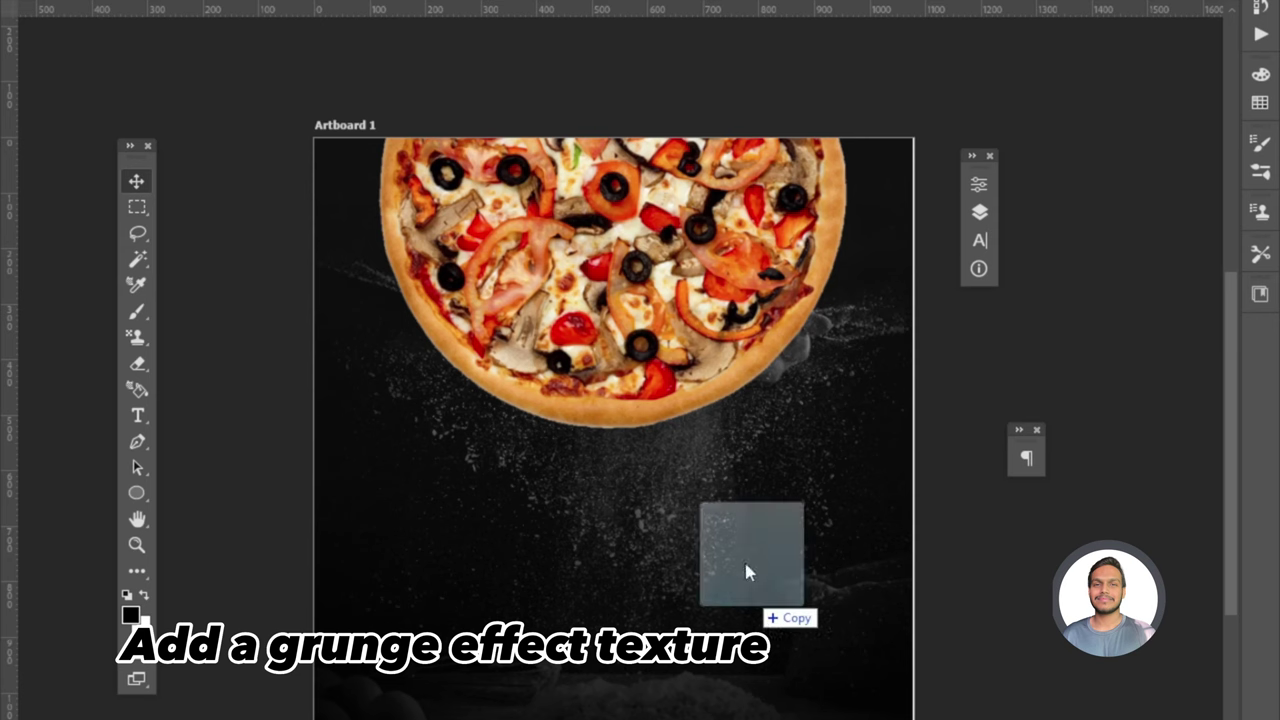
mouse_move(749, 571)
left_mouse_down()
mouse_move(726, 463)
mouse_move(640, 343)
left_mouse_up()
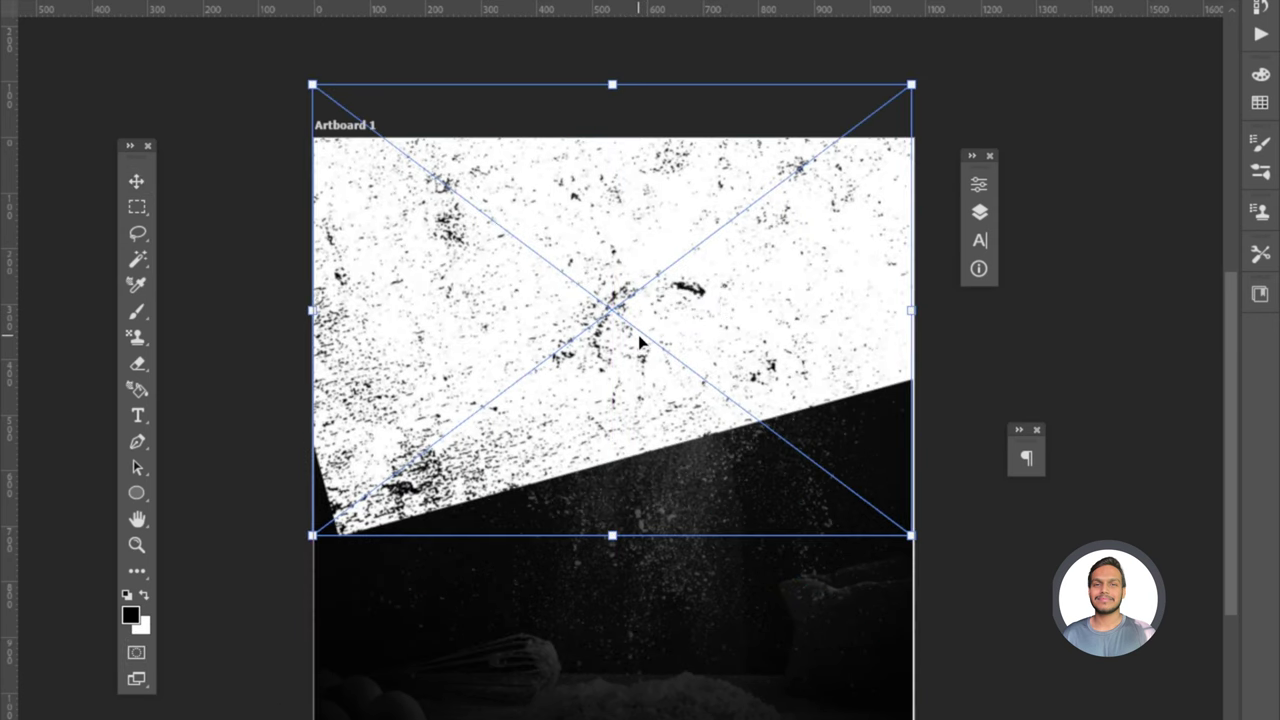
Clip the grunge texture to the Pizza layer and set its blend mode to Multiply.
key("Return")
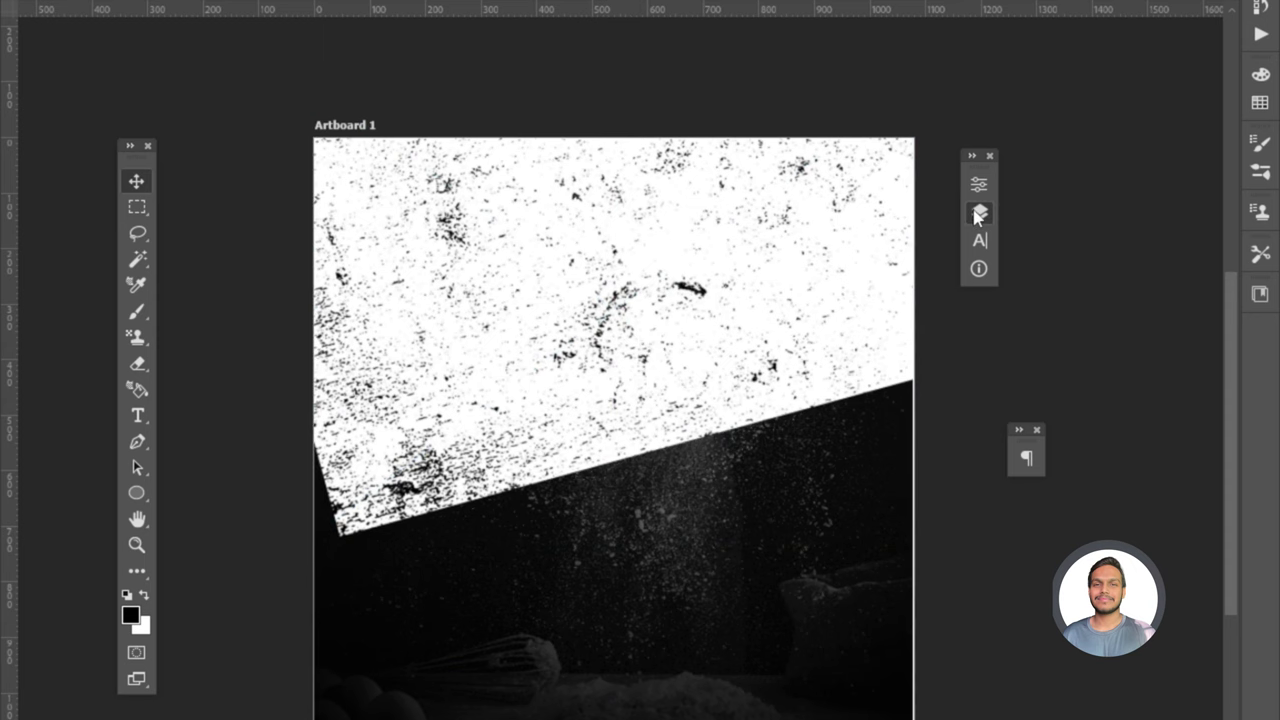
left_click(979, 212)
right_click(897, 331)
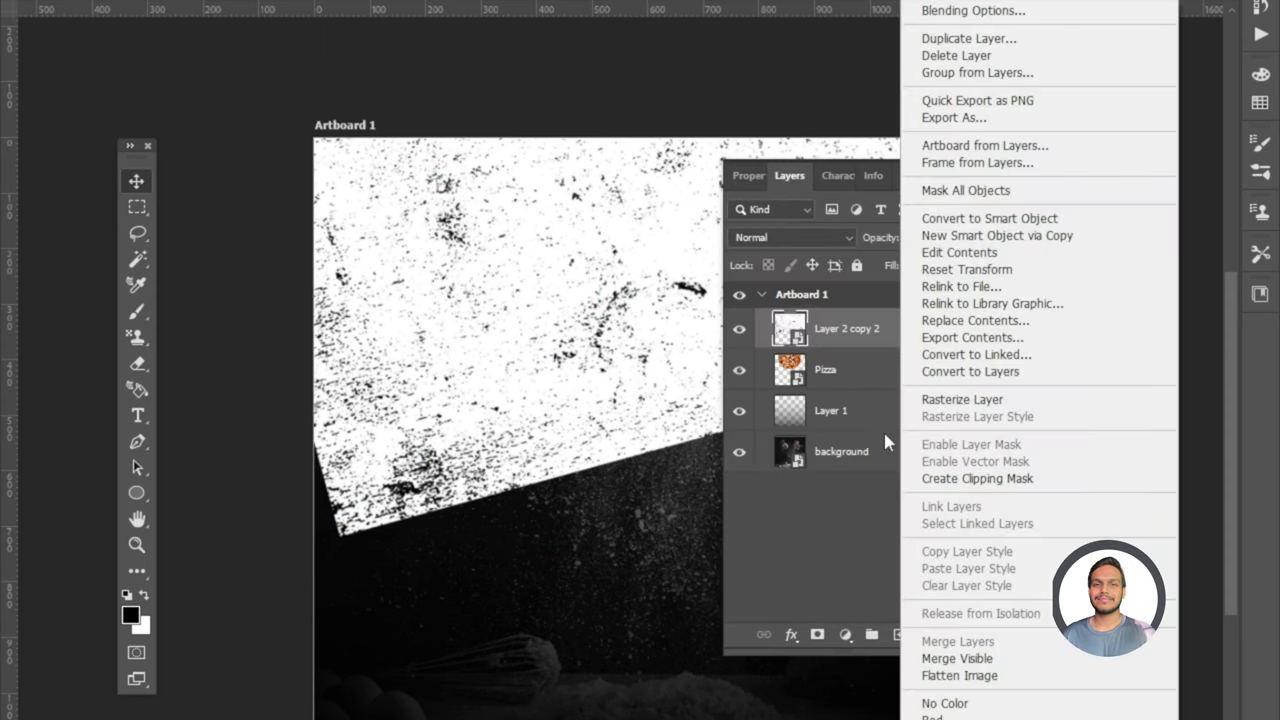
left_click(930, 478)
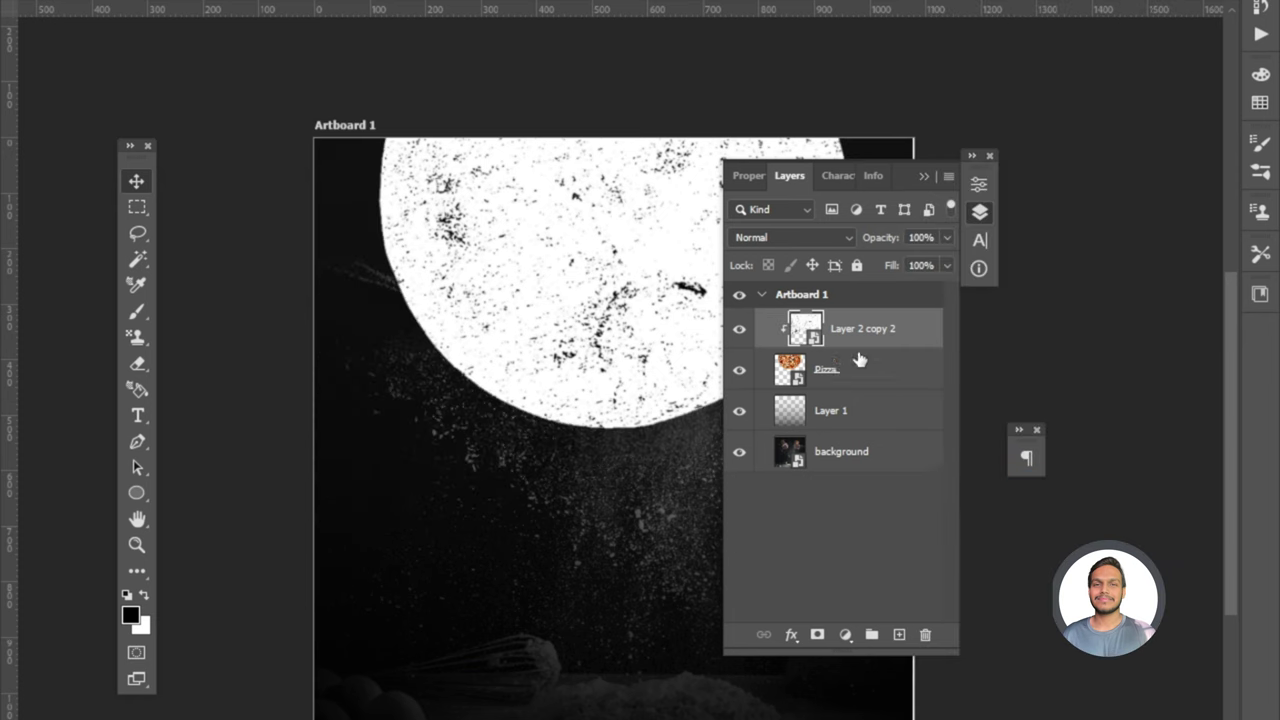
left_click(784, 244)
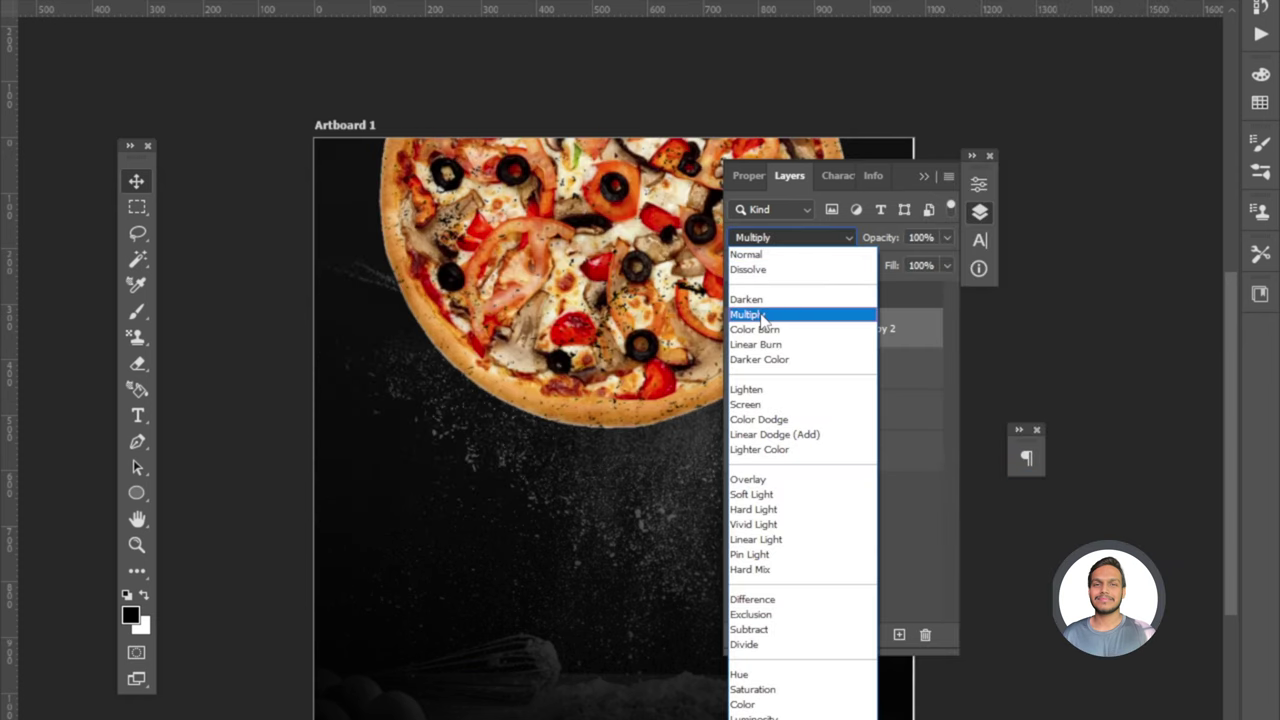
left_click(742, 316)
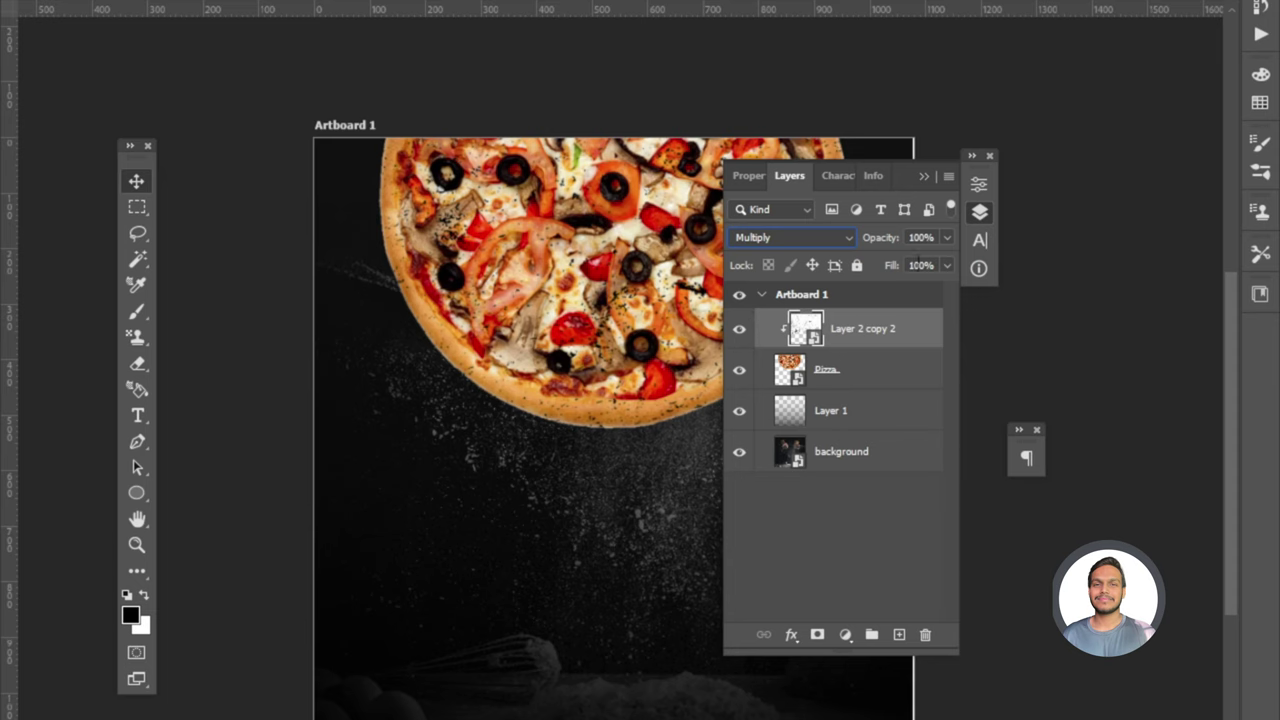
left_click_drag(882, 175, 1063, 172)
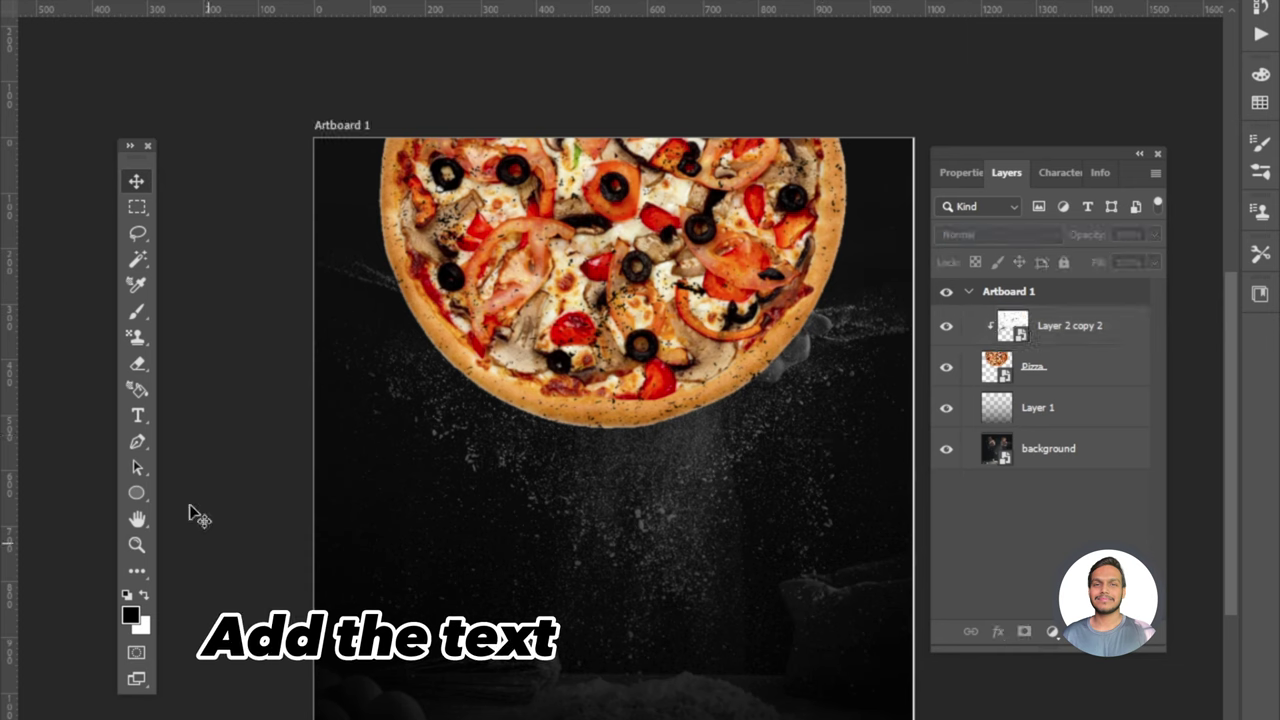
Type 'PIZZA' below the pizza in a narrower, condensed font.
left_click(137, 415)
left_click(396, 495)
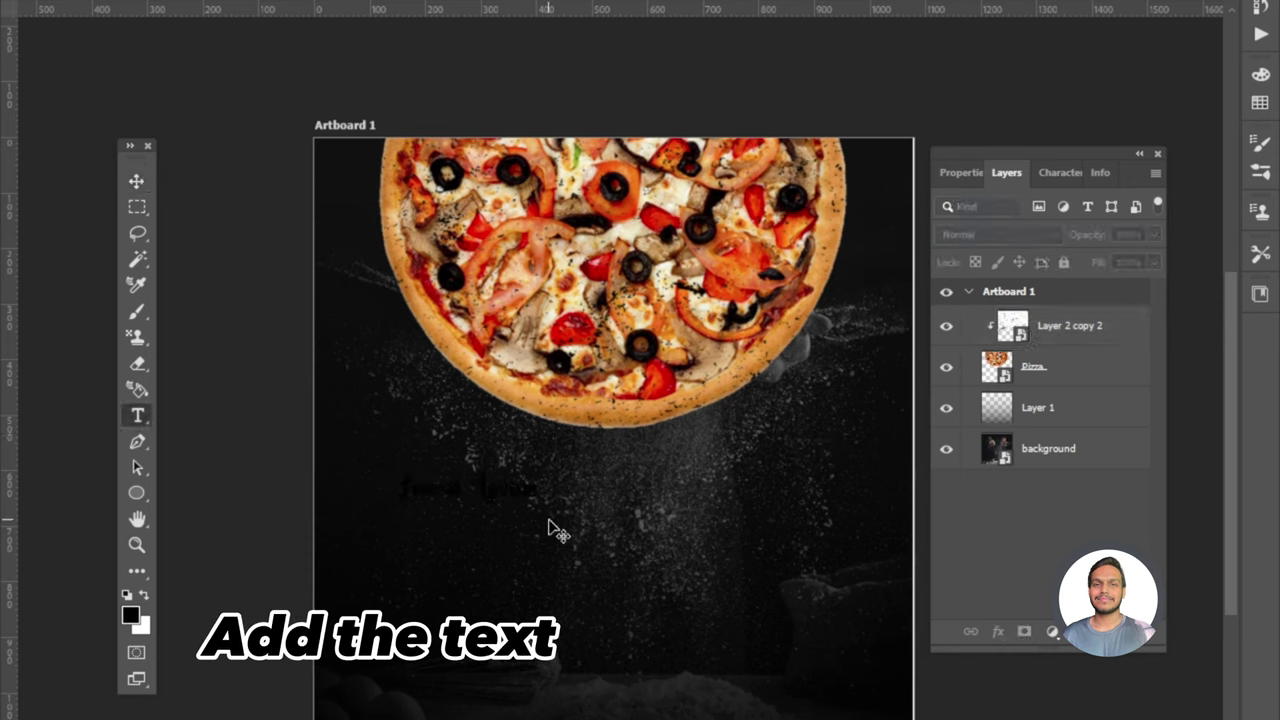
type("PIZZA")
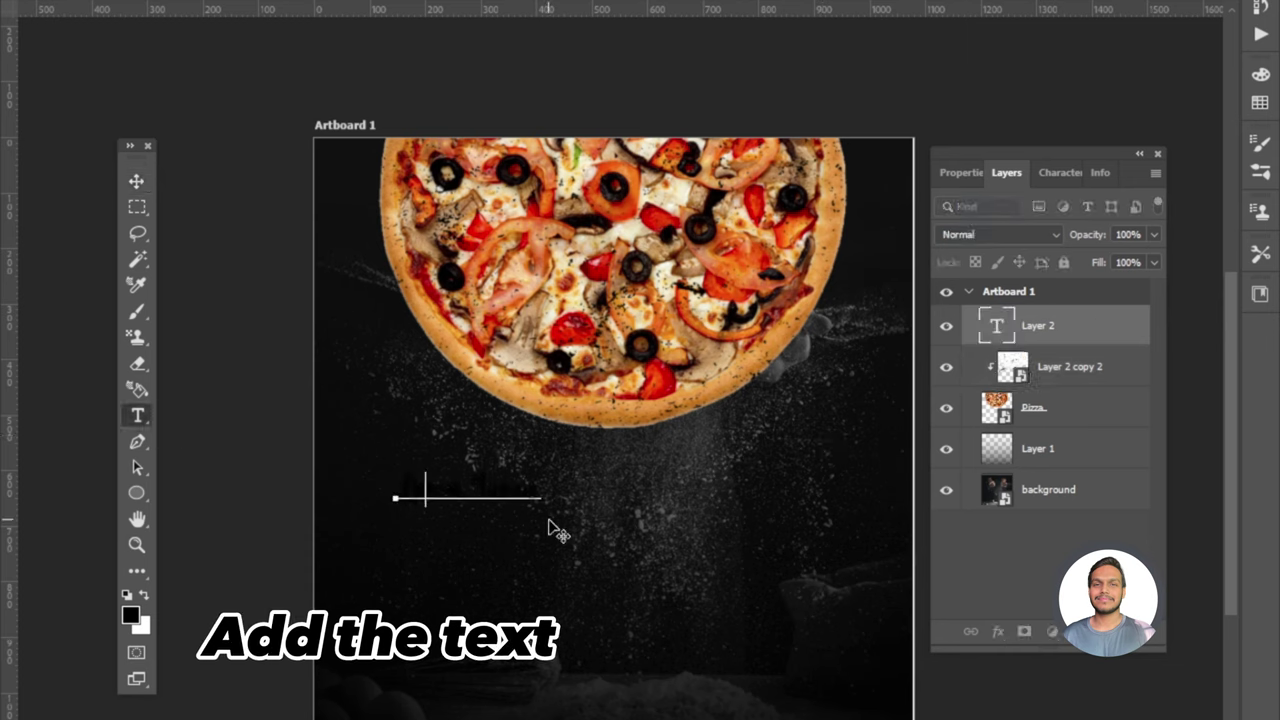
key("ctrl+a")
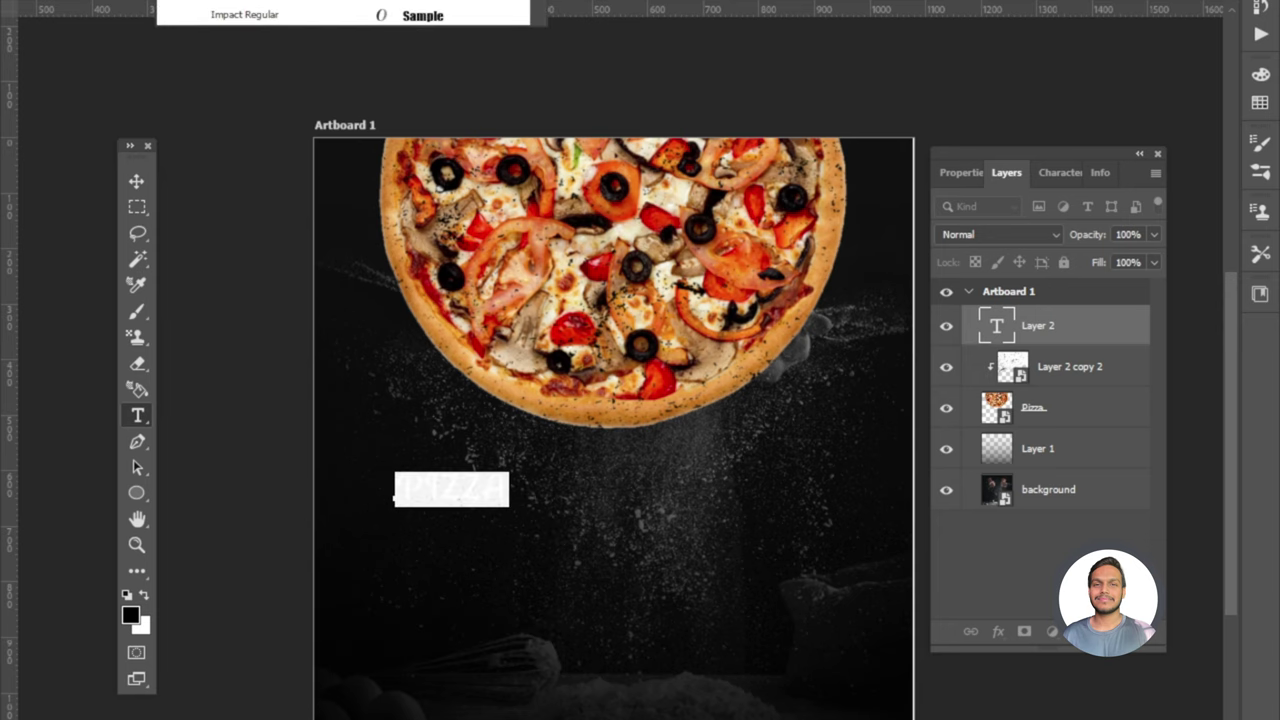
left_click(281, 17)
left_click(137, 181)
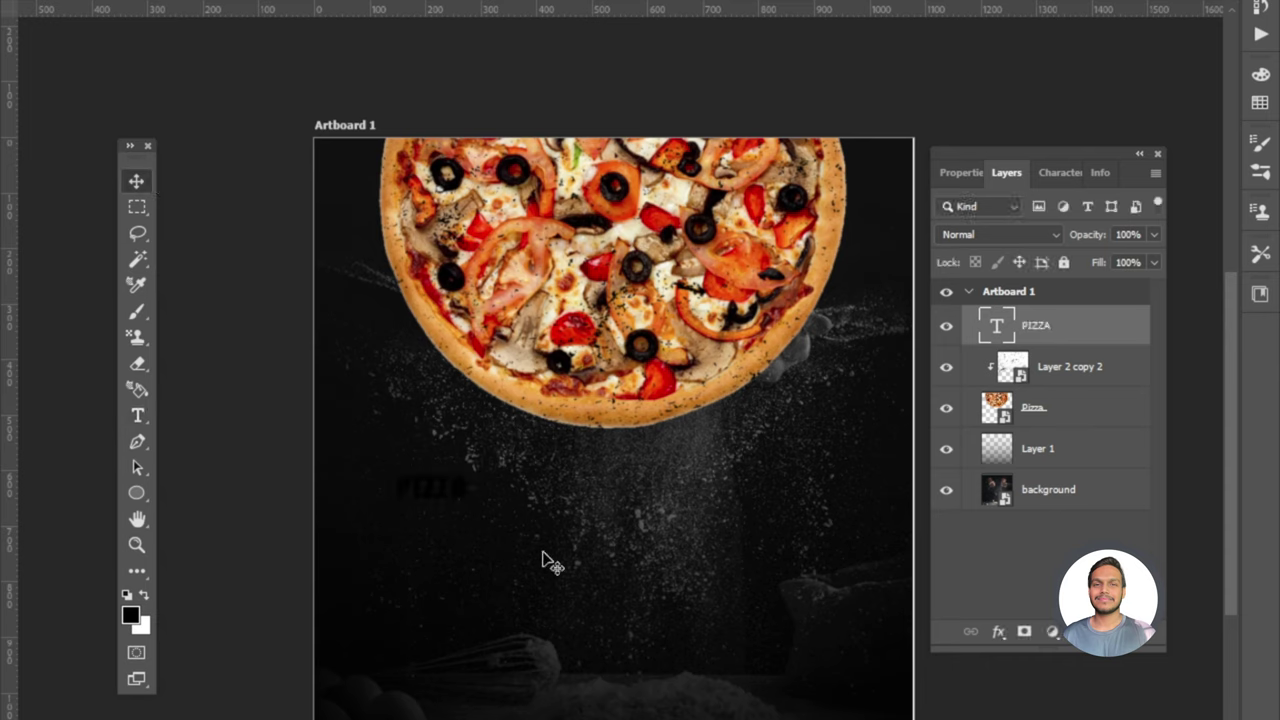
Scale the PIZZA text to span the artboard width just below the pizza.
key("ctrl+t")
mouse_move(471, 508)
left_mouse_down()
mouse_move(740, 712)
mouse_move(869, 712)
left_mouse_up()
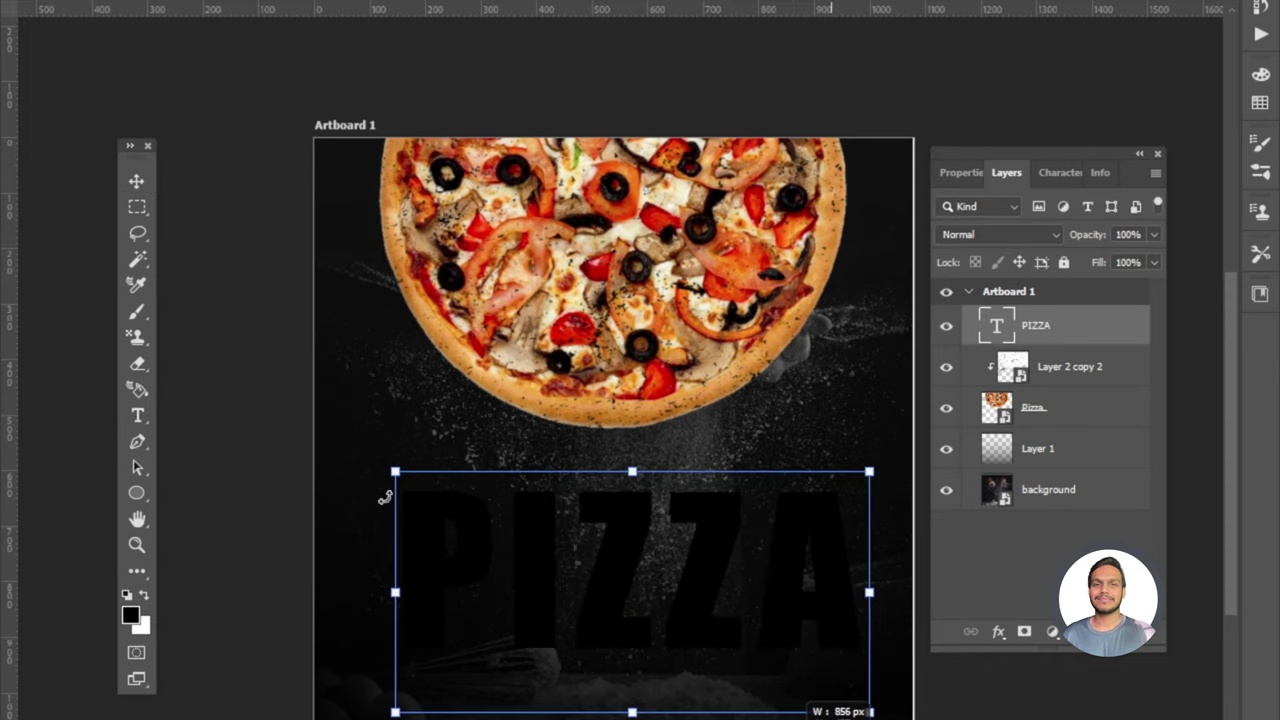
left_click_drag(396, 470, 352, 438)
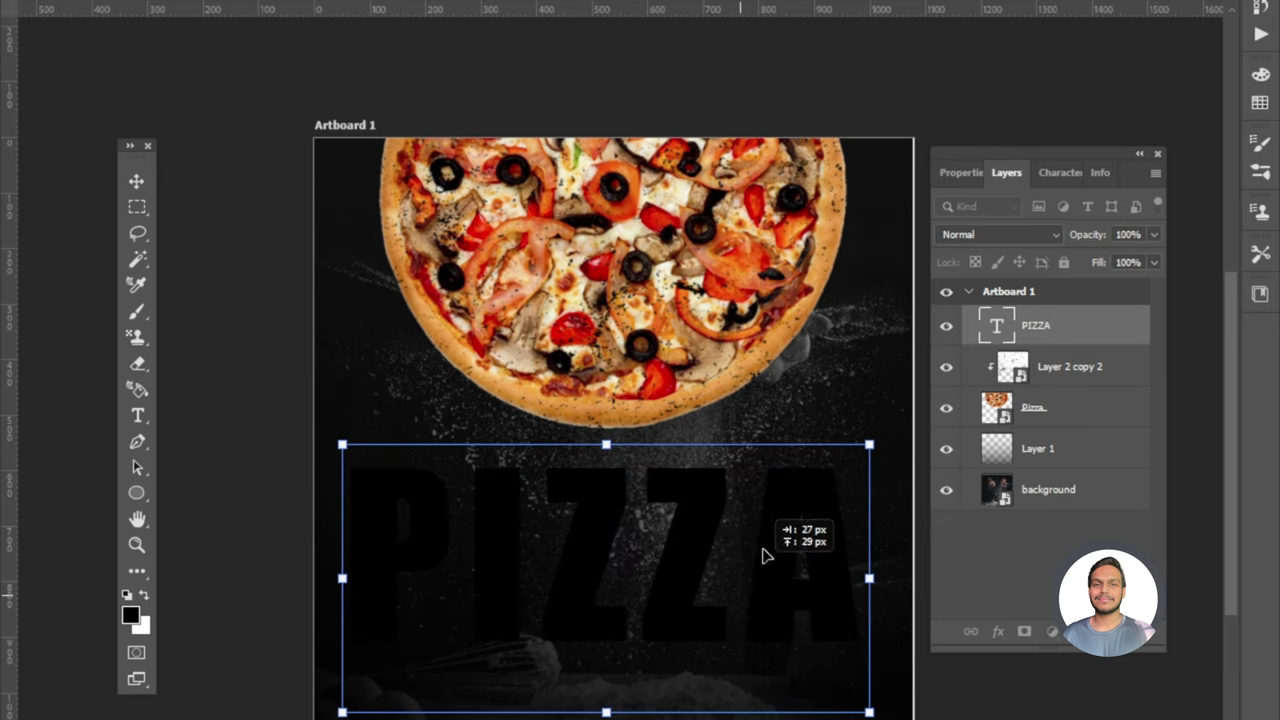
mouse_move(733, 614)
left_mouse_down()
mouse_move(745, 537)
mouse_move(732, 532)
left_mouse_up()
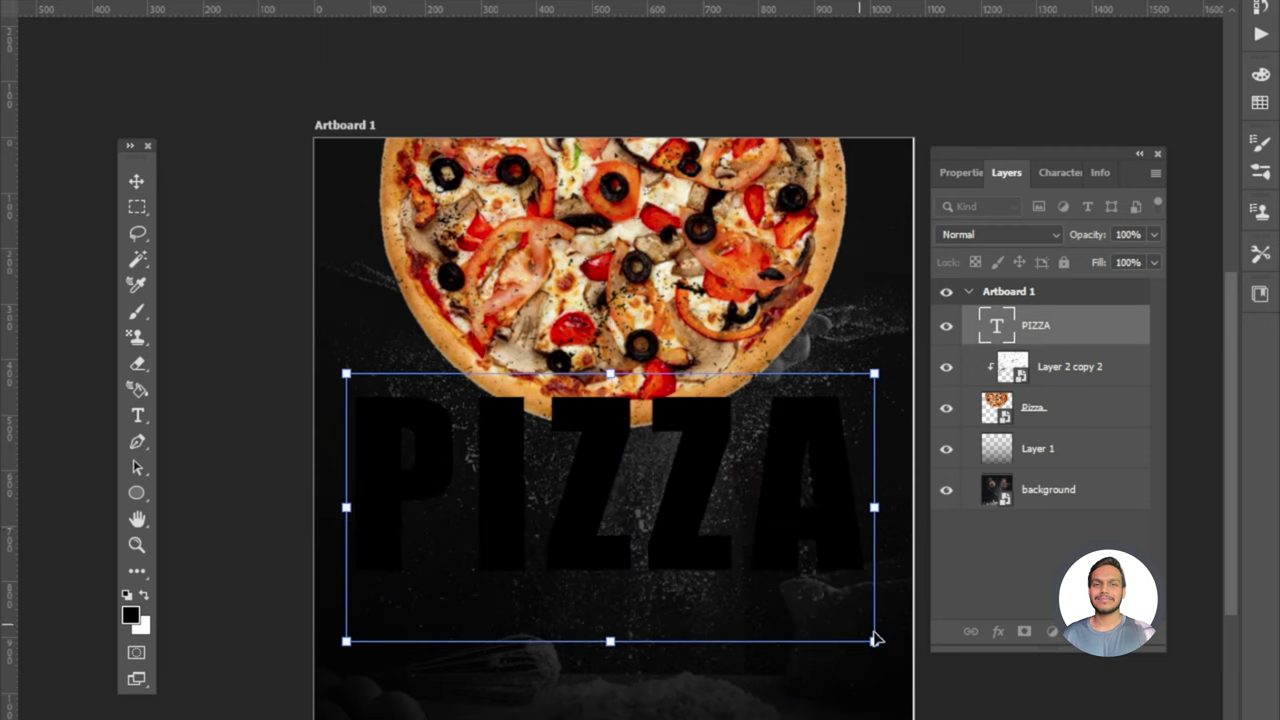
left_click_drag(876, 642, 892, 650)
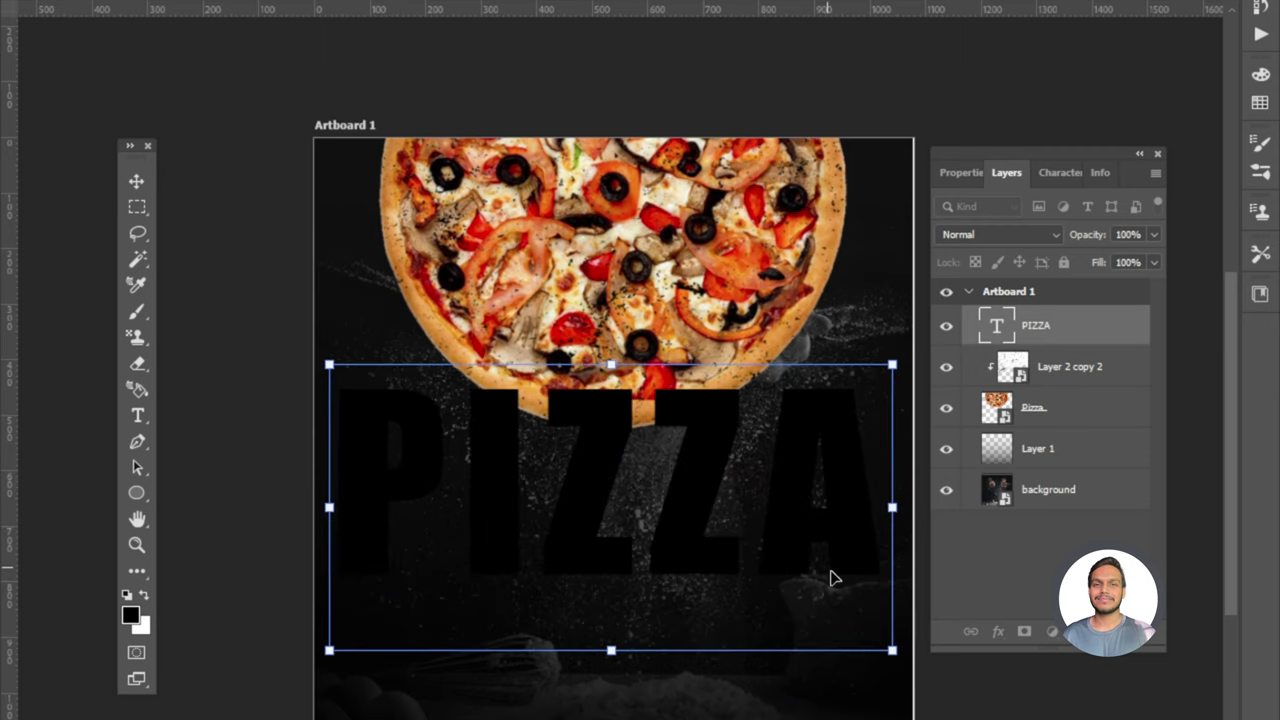
key("Return")
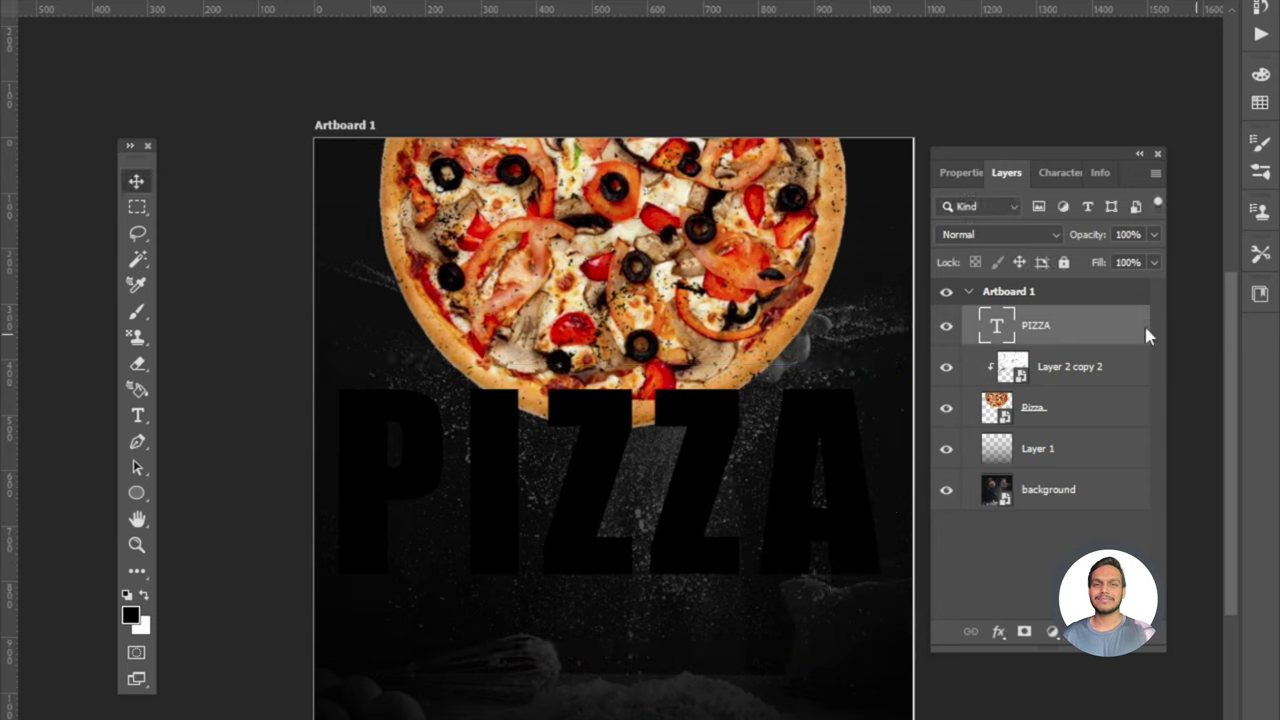
left_click_drag(1146, 330, 748, 433)
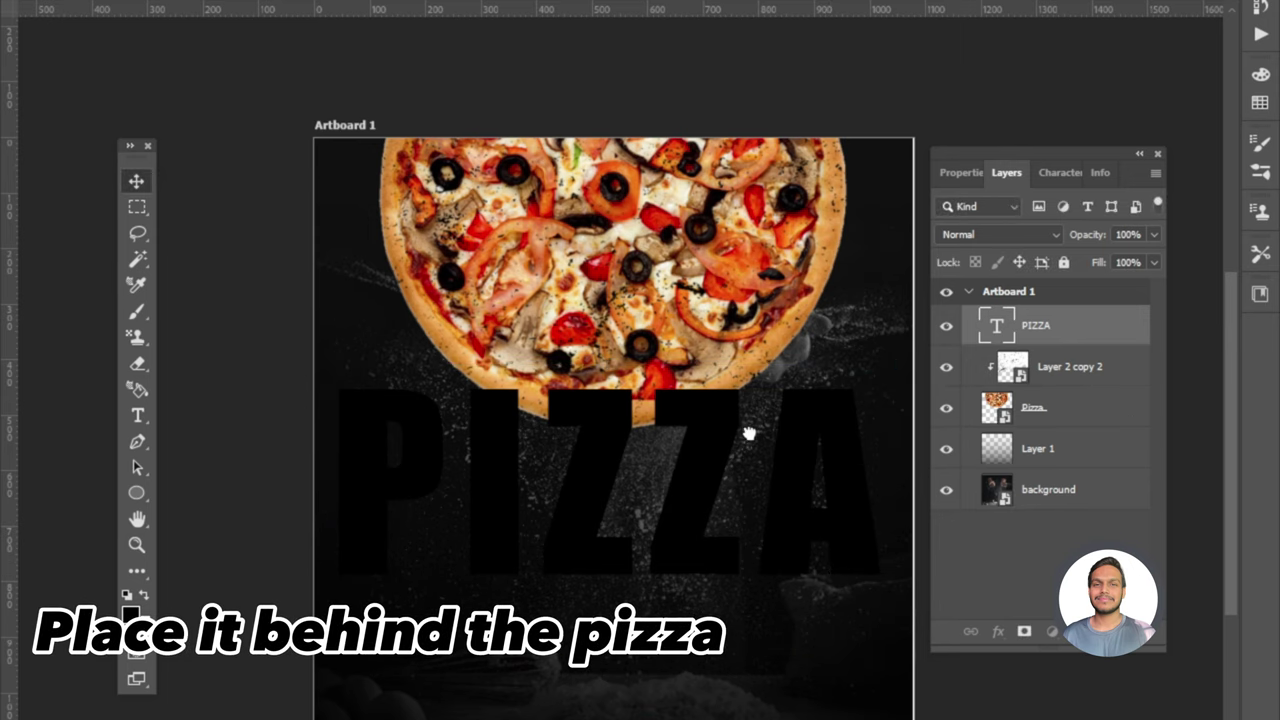
Move the PIZZA text layer beneath the Pizza layer and nudge the text slightly right.
left_click_drag(825, 480, 1028, 378)
left_click(1070, 343)
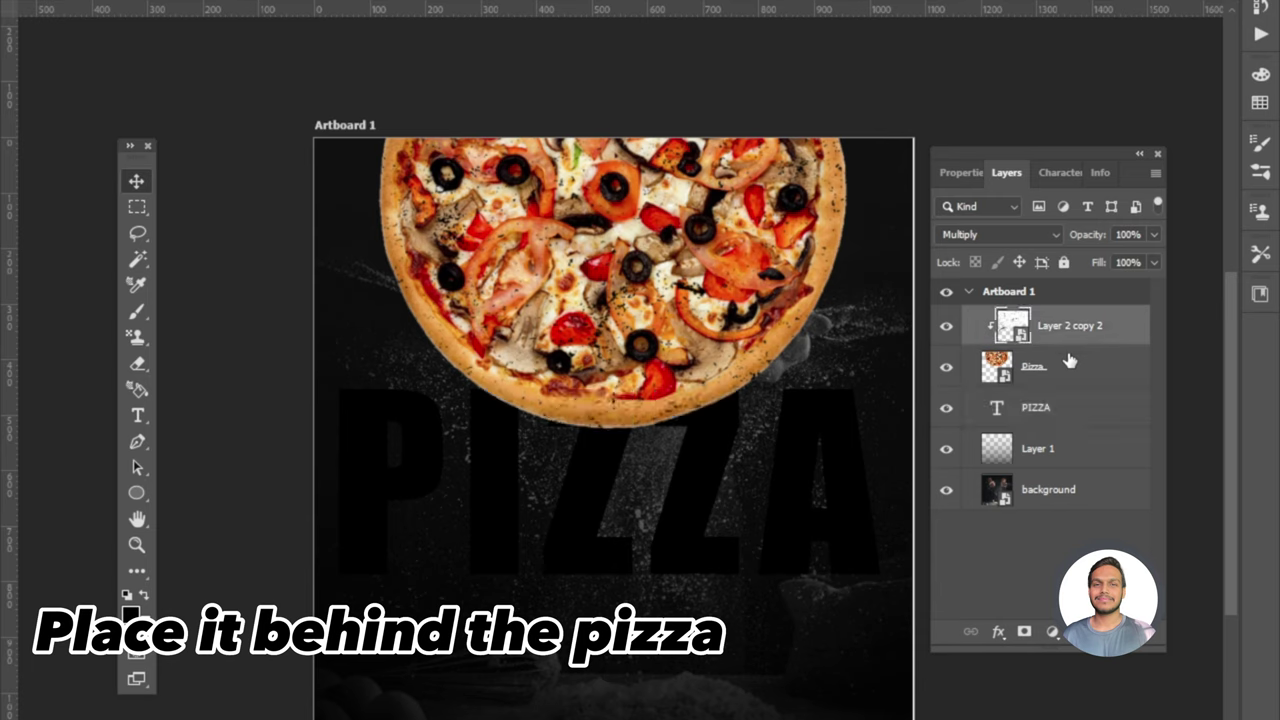
left_click(857, 530)
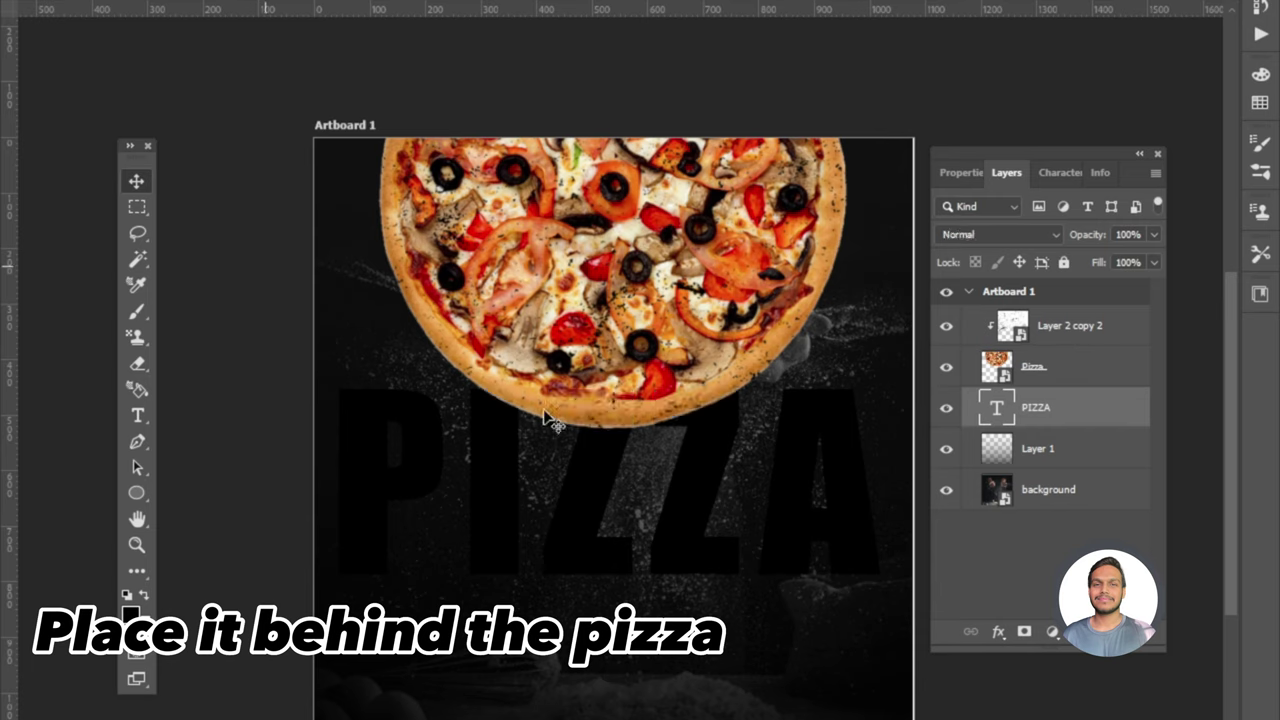
mouse_move(829, 514)
left_mouse_down()
mouse_move(845, 530)
mouse_move(841, 514)
left_mouse_up()
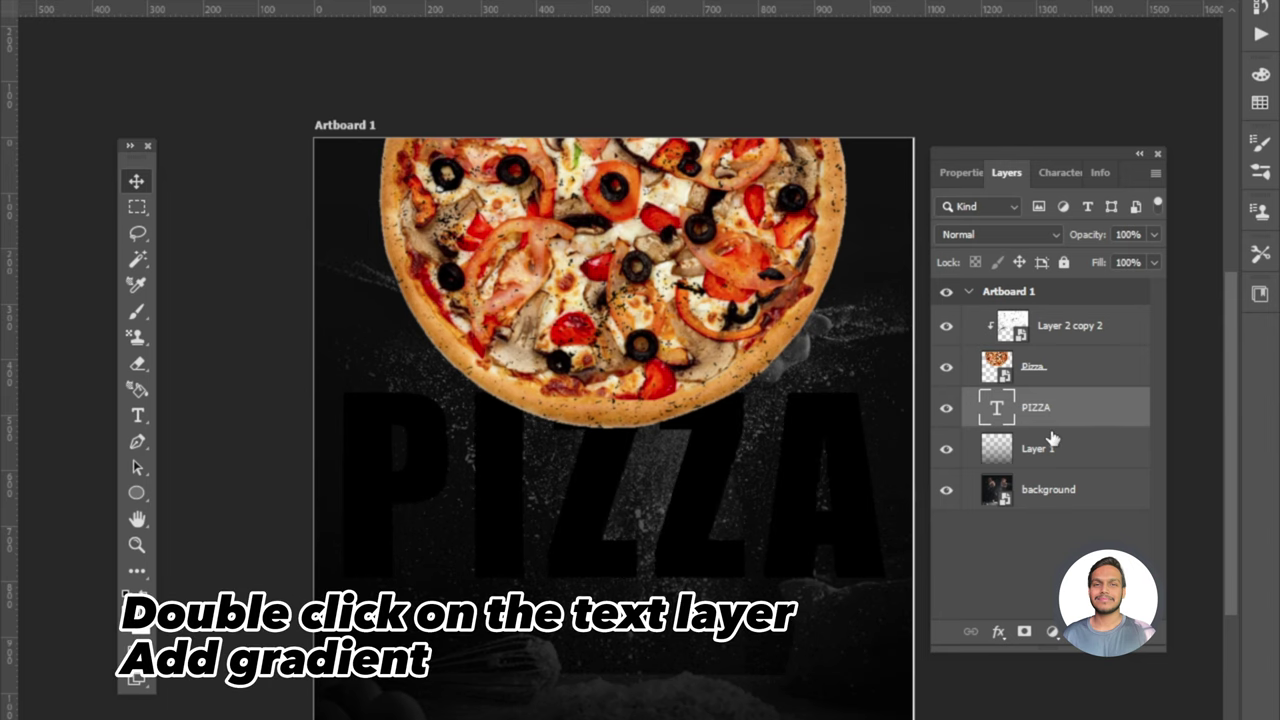
Add a Gradient Overlay style to the PIZZA text layer.
double_click(1064, 407)
left_click_drag(690, 230, 863, 125)
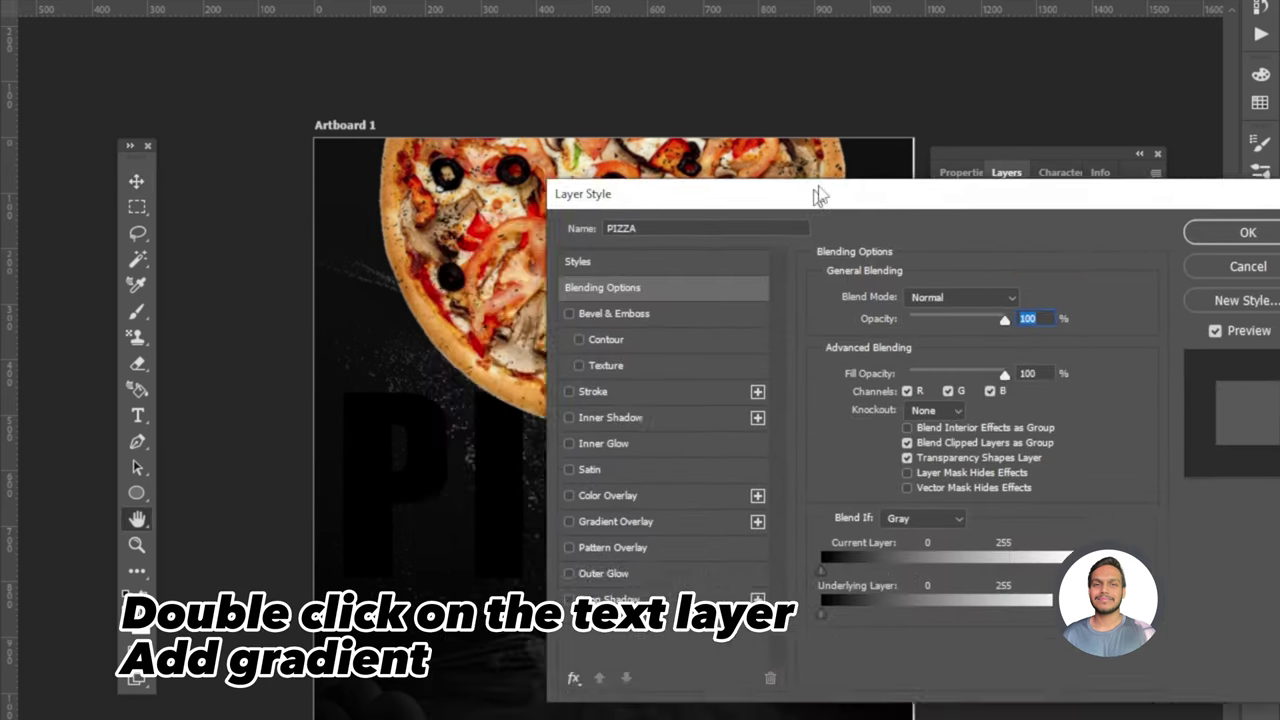
left_click(688, 447)
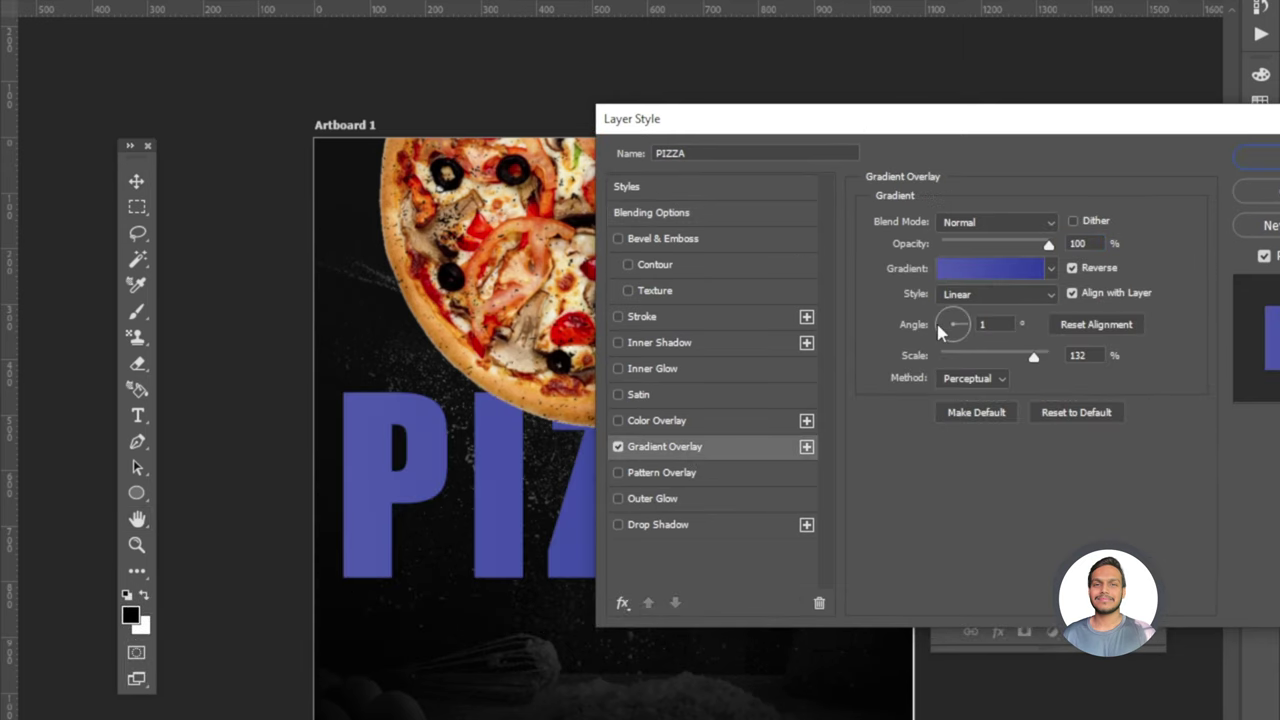
left_click(960, 270)
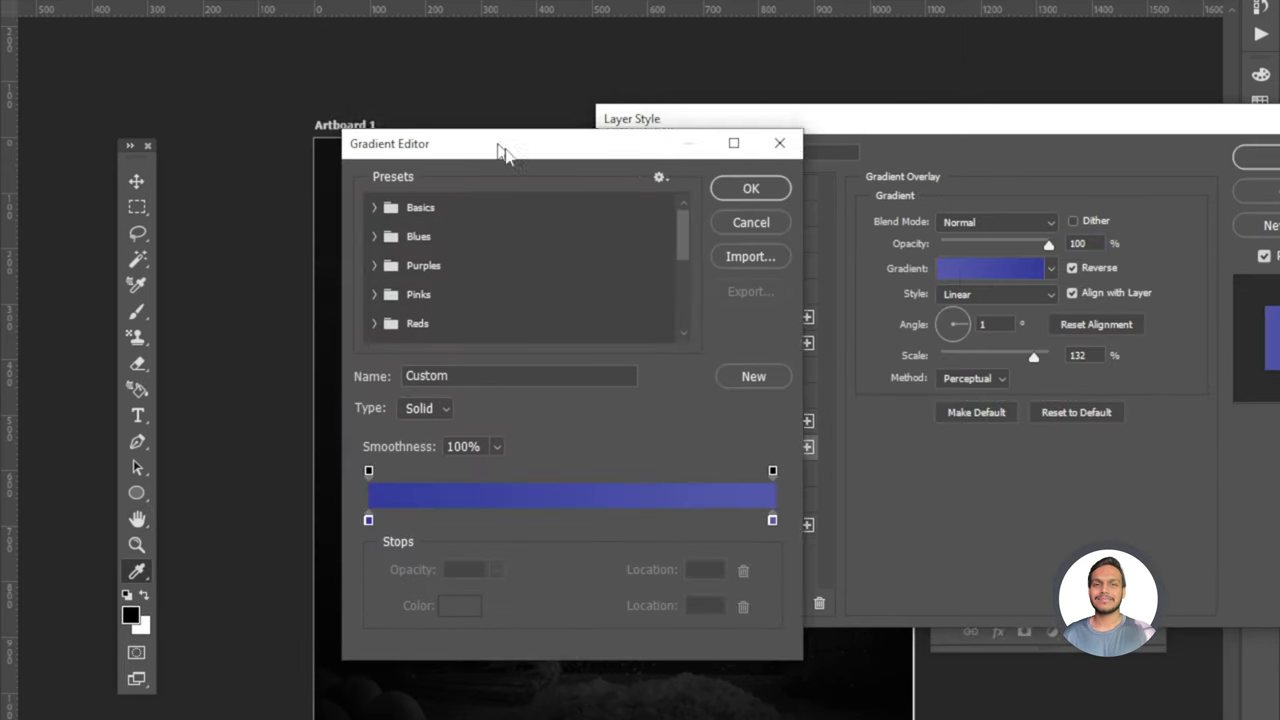
left_click_drag(490, 139, 842, 182)
scroll(777, 309, "down", 1)
scroll(722, 355, "down", 1)
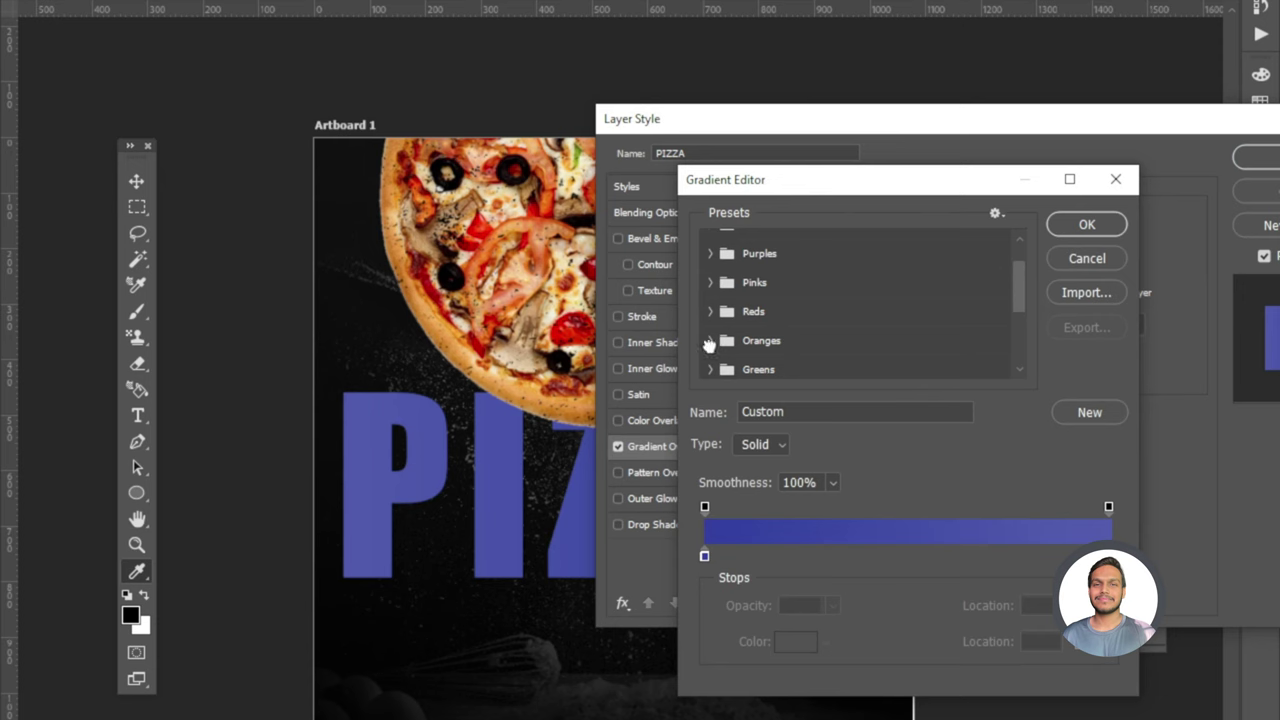
Choose the Orange_05 preset from the Oranges gradients for the overlay.
left_click(709, 341)
scroll(825, 333, "down", 1)
left_click(862, 340)
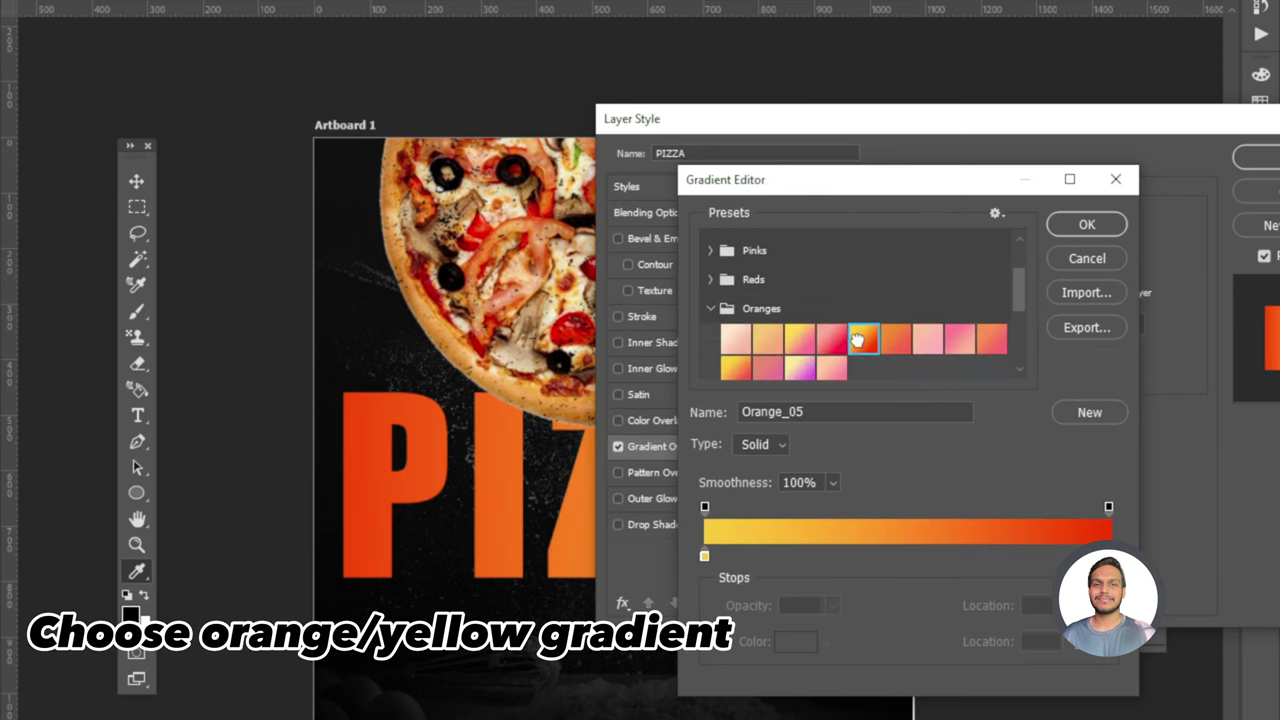
left_click(894, 343)
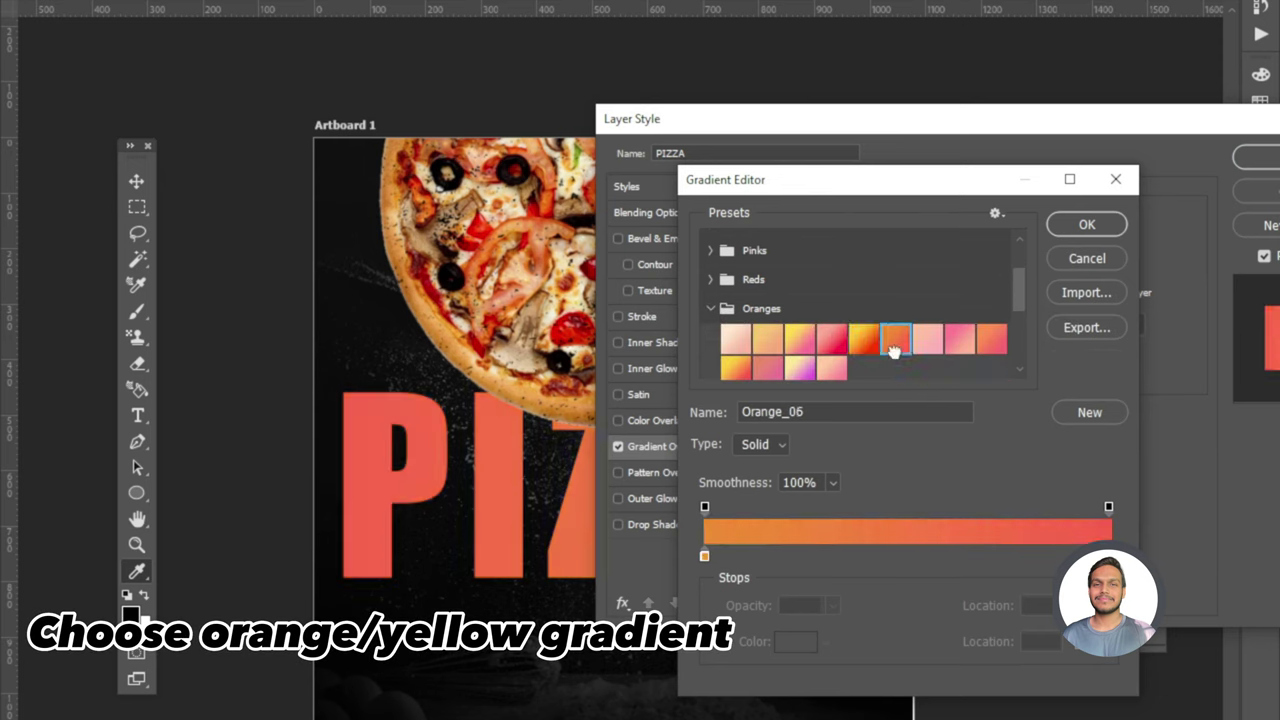
left_click(870, 344)
left_click(778, 347)
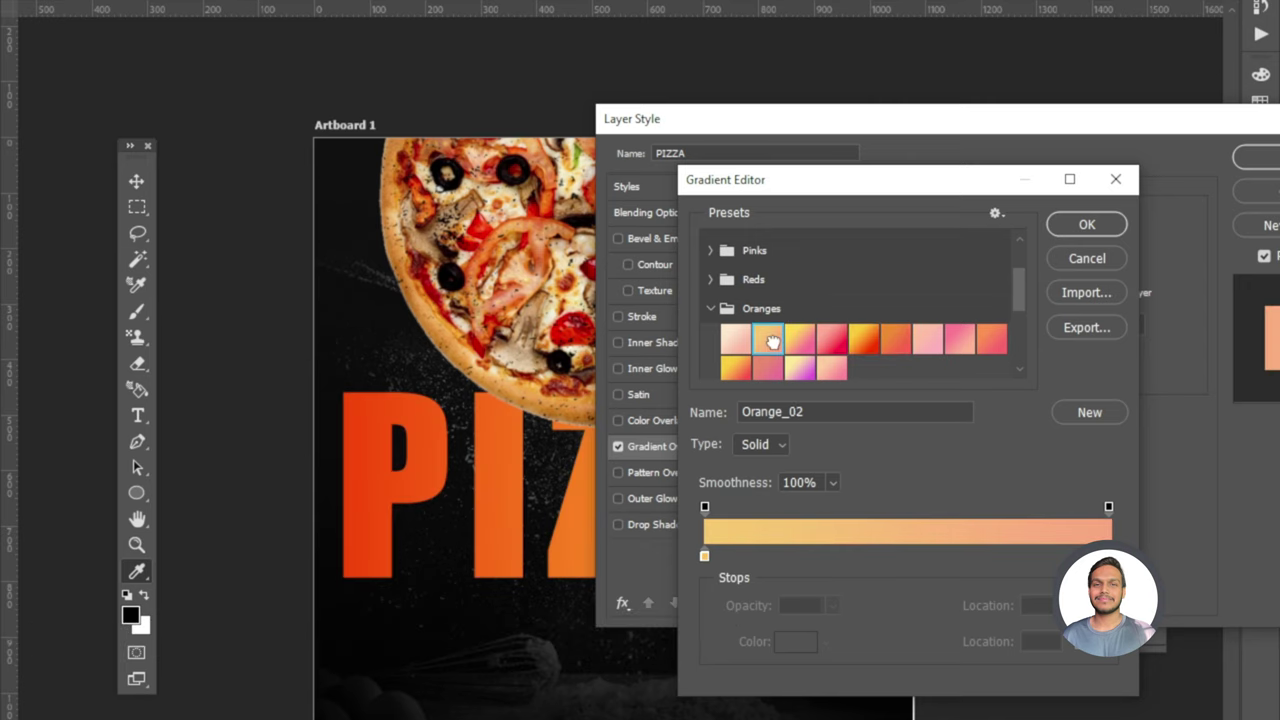
left_click(866, 342)
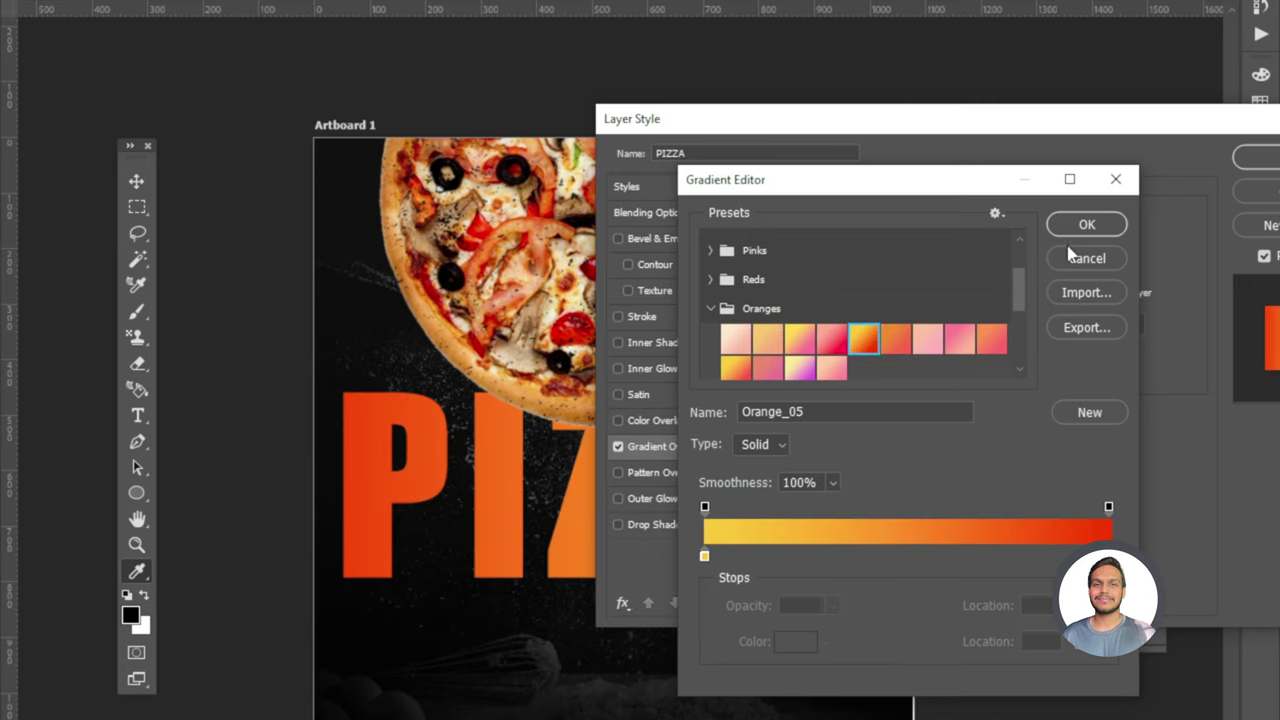
left_click(1086, 224)
Change the gradient's right colour stop to a softer, lighter colour and apply the overlay.
left_click_drag(957, 143, 617, 579)
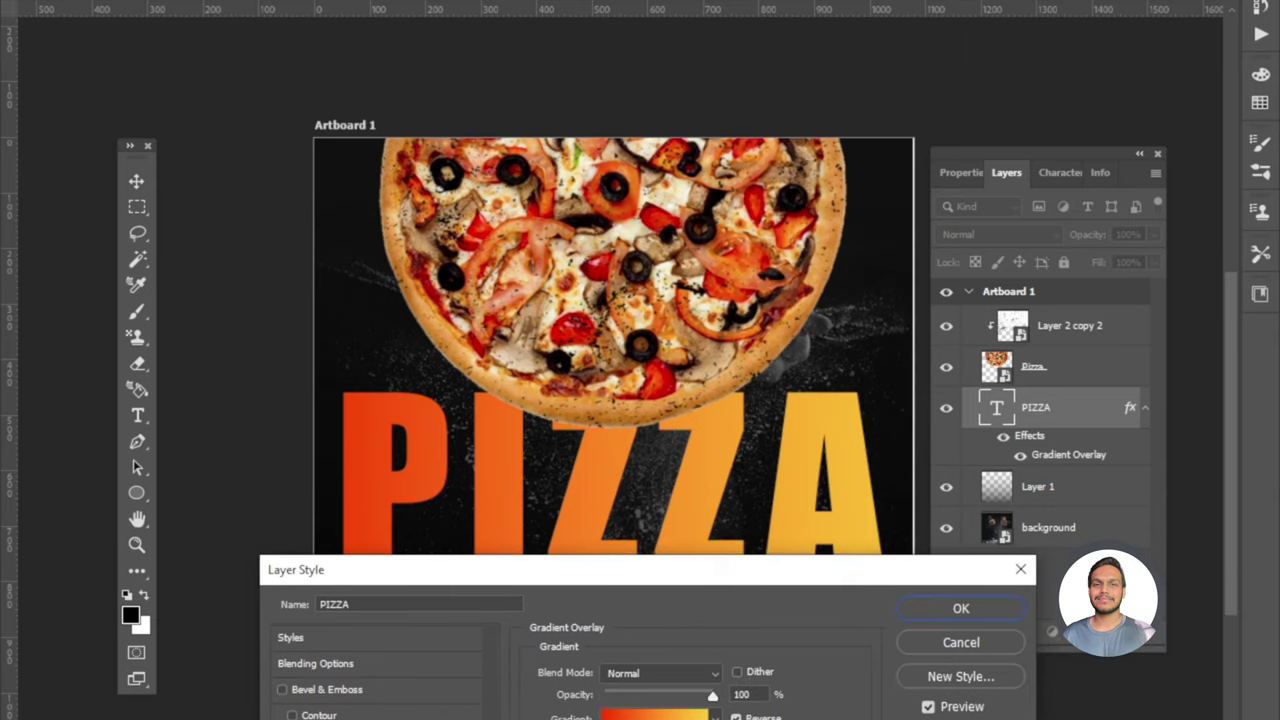
left_click(630, 716)
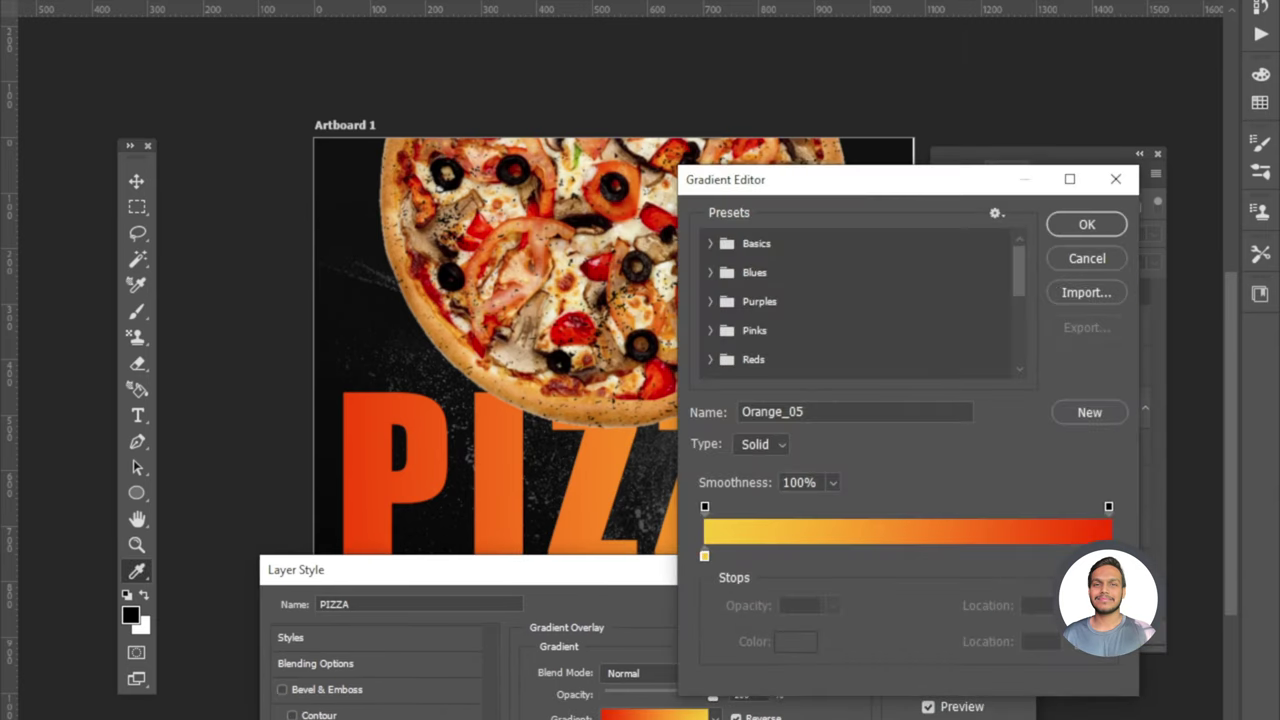
left_click(1108, 556)
left_click(795, 641)
left_click_drag(673, 569, 656, 571)
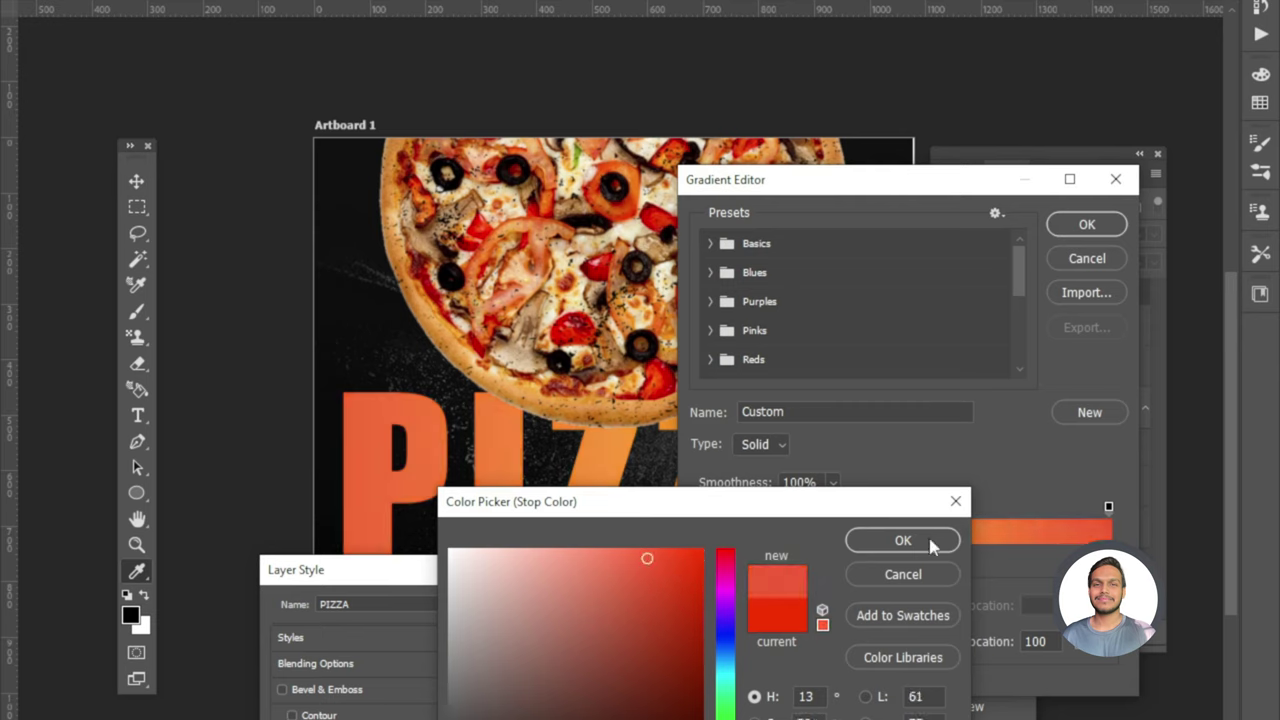
left_click(903, 540)
left_click(1087, 225)
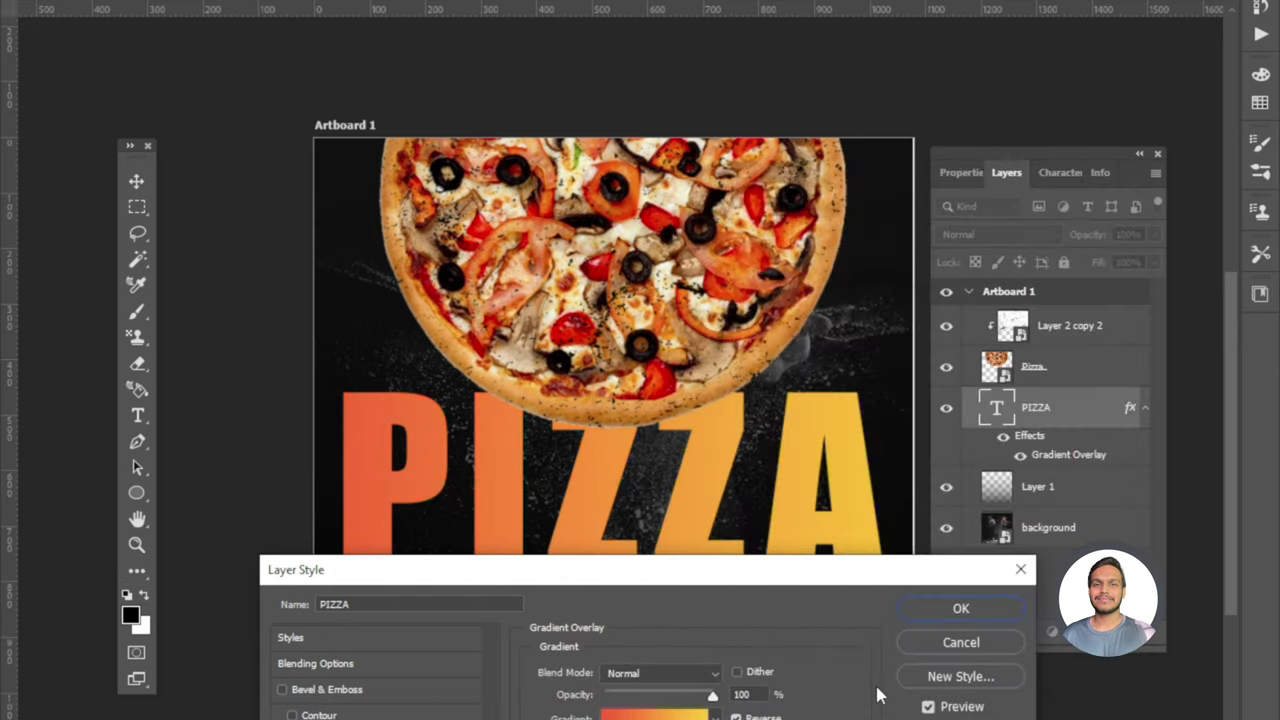
left_click(945, 610)
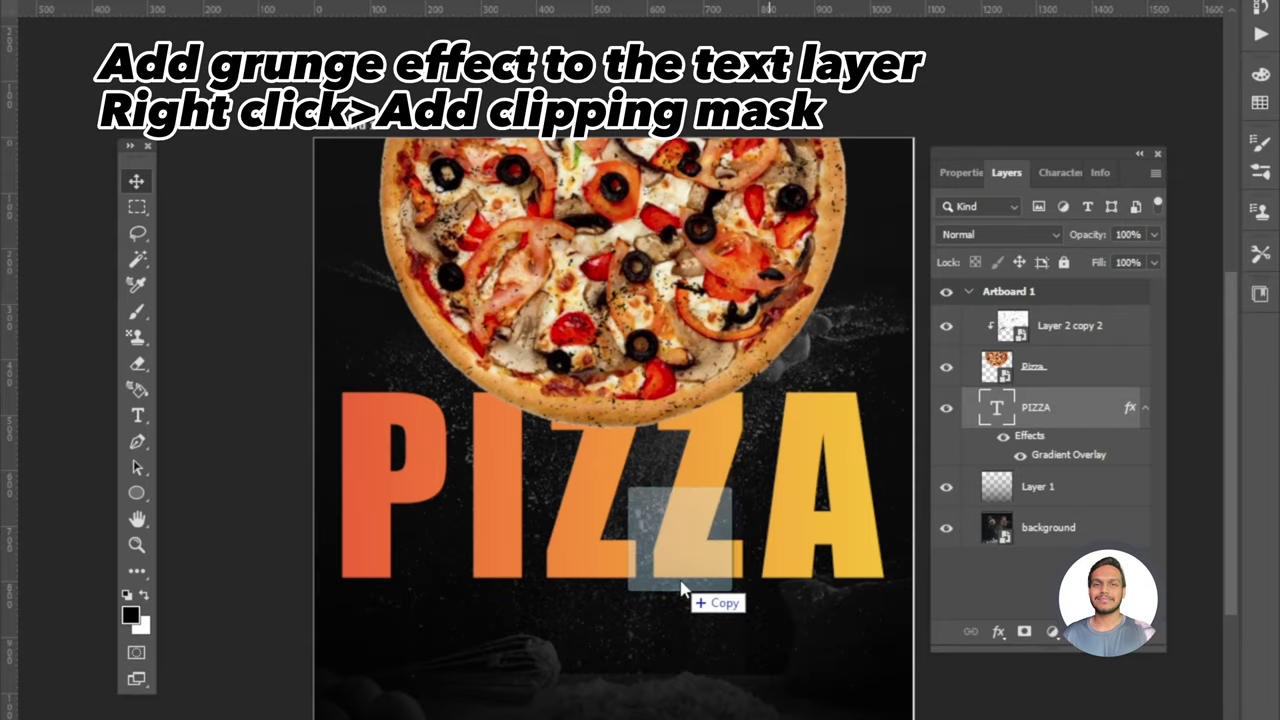
Place another copy of the grunge texture, clip it to the PIZZA text, and nudge it upward.
mouse_move(446, 72)
left_mouse_down()
mouse_move(680, 580)
mouse_move(731, 620)
left_mouse_up()
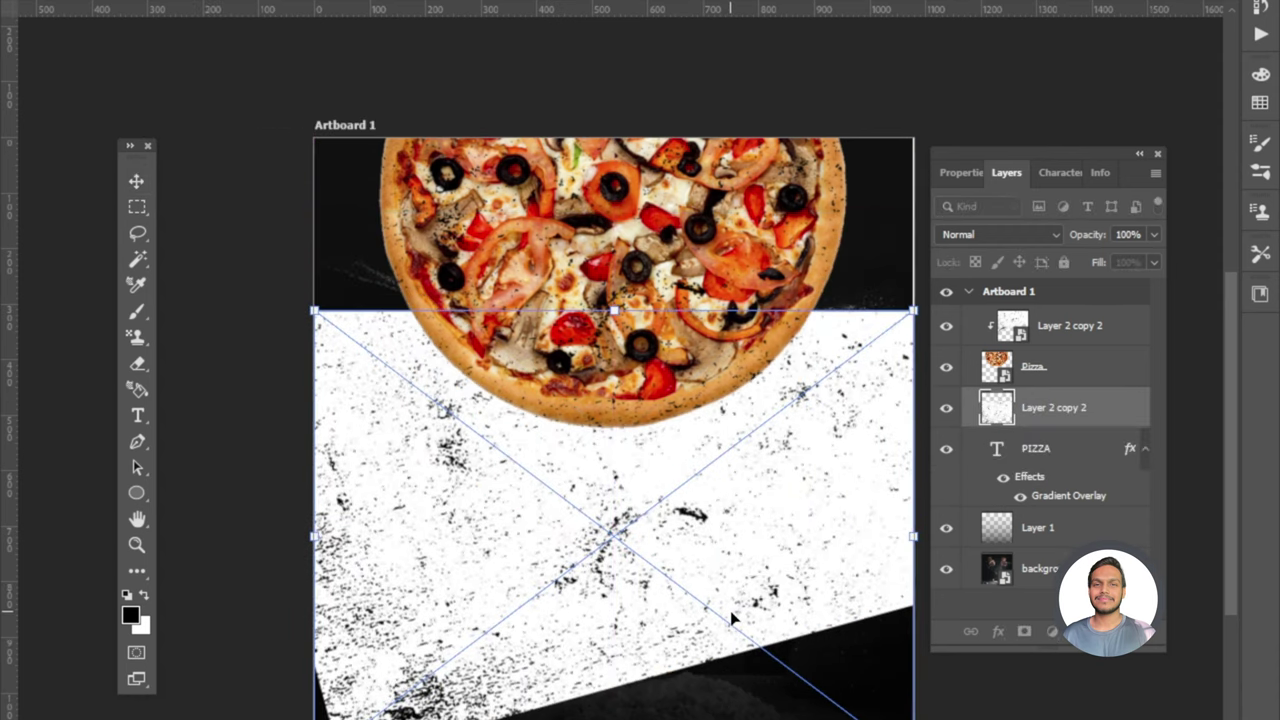
key("Return")
right_click(1128, 412)
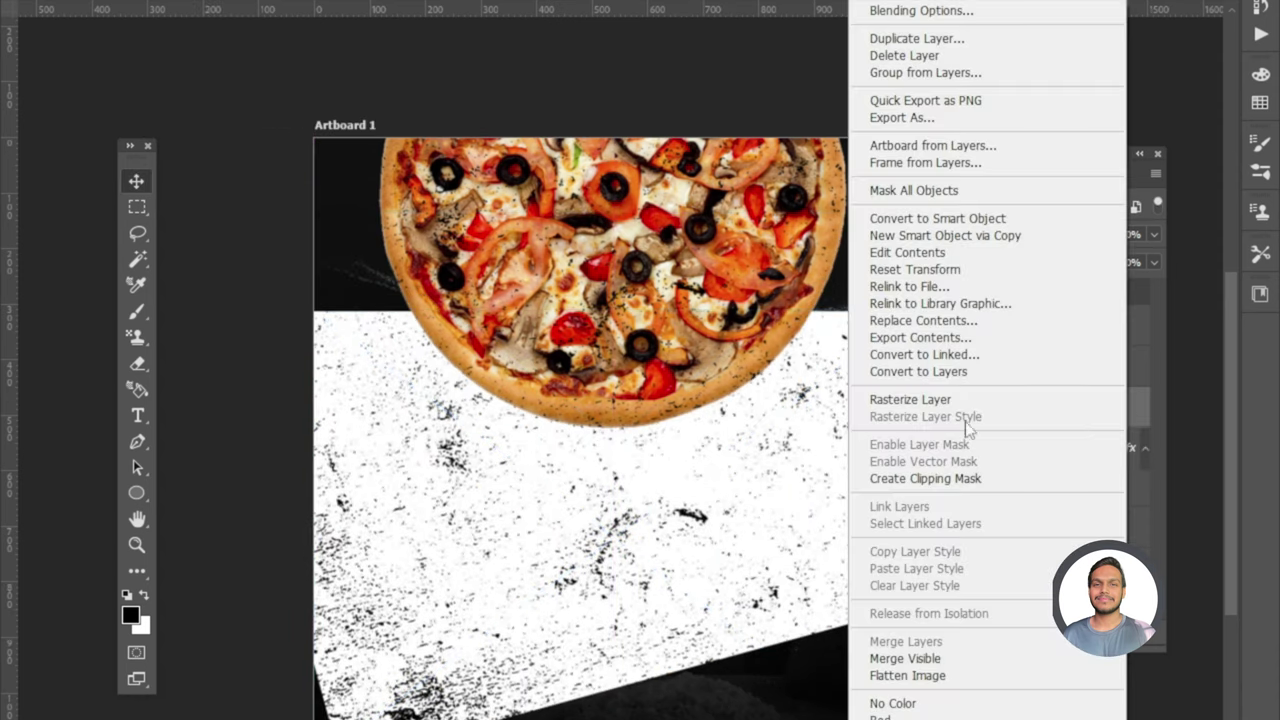
left_click(948, 479)
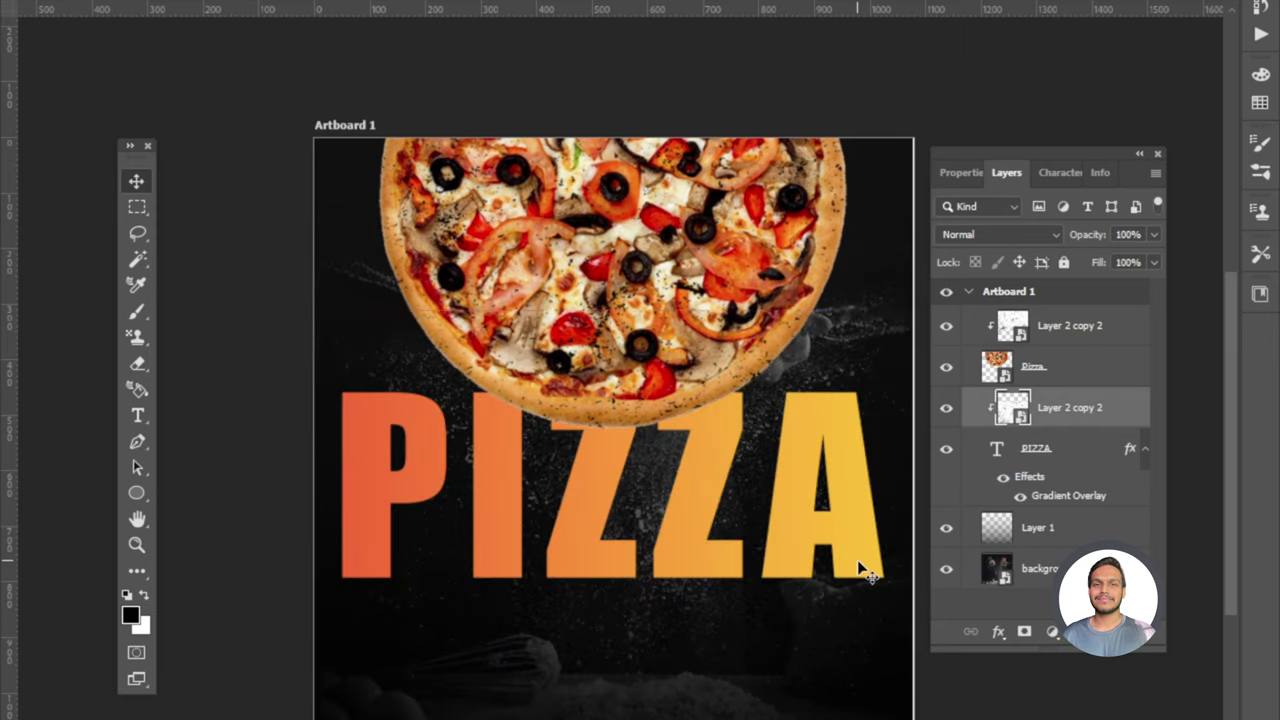
left_click_drag(702, 565, 707, 536)
Shift the gradient across the PIZZA letters.
left_click(1077, 460)
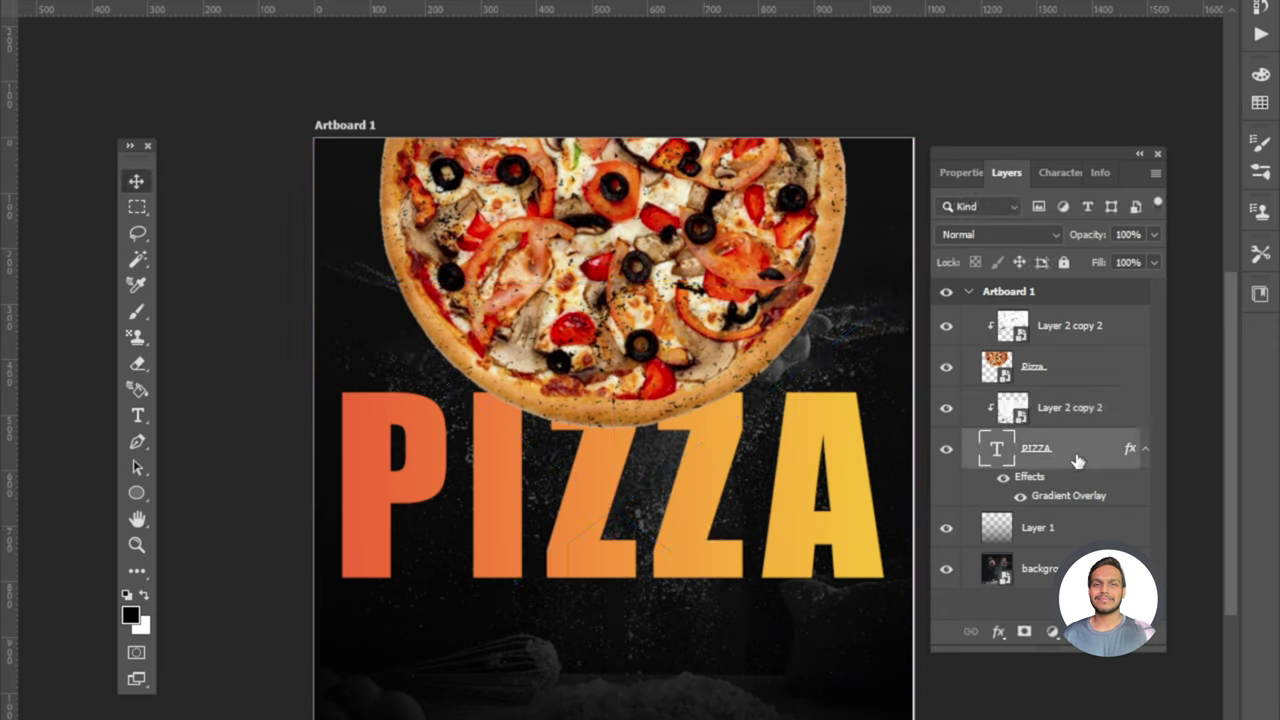
right_click(1077, 460)
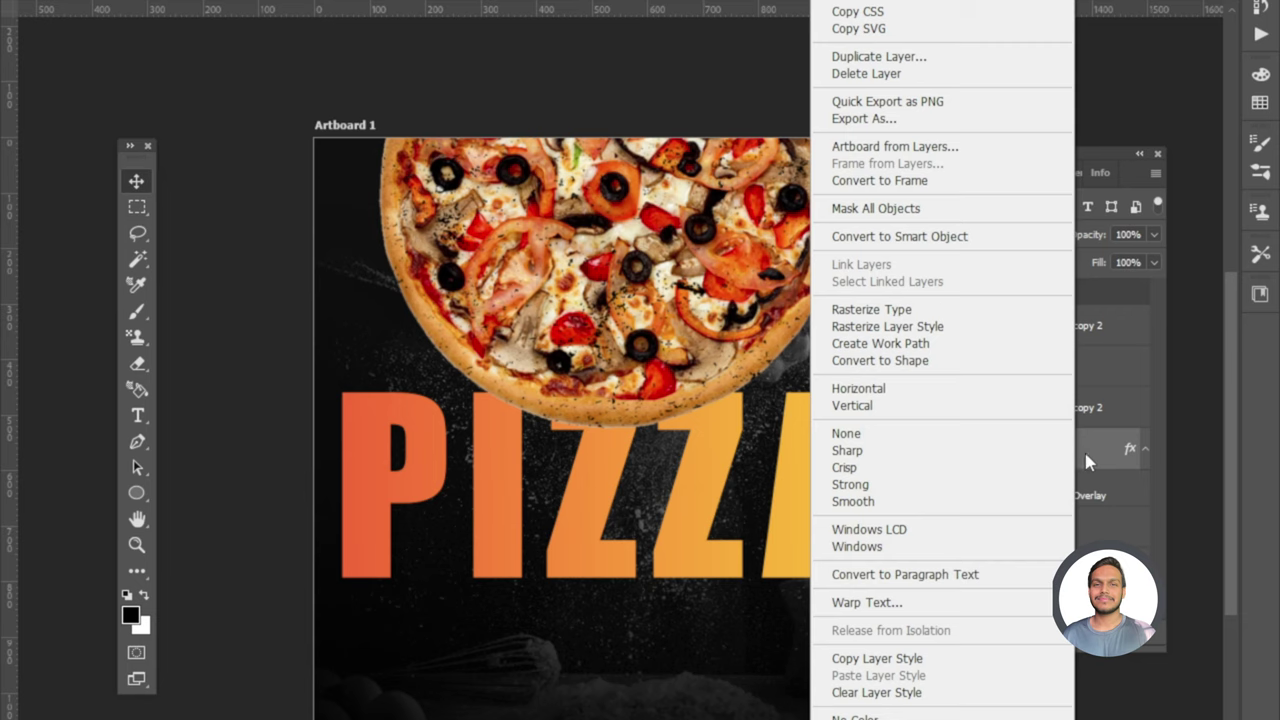
key("Escape")
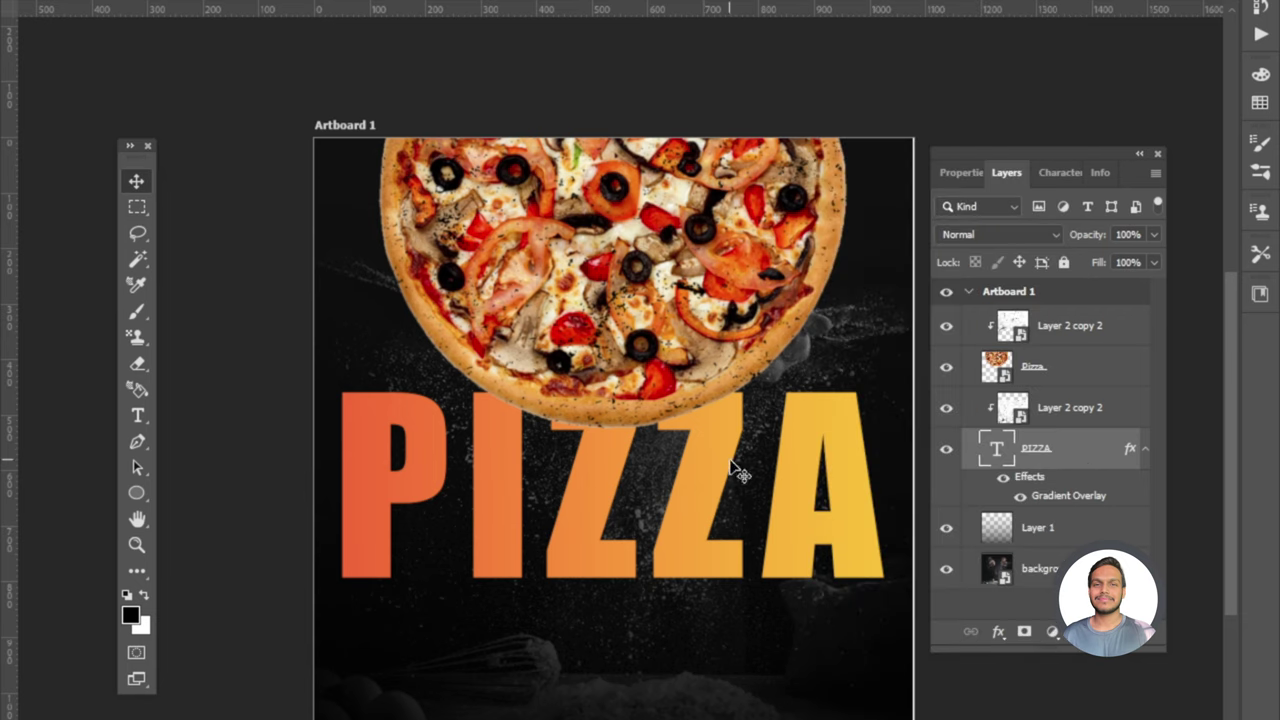
left_click_drag(735, 470, 787, 495)
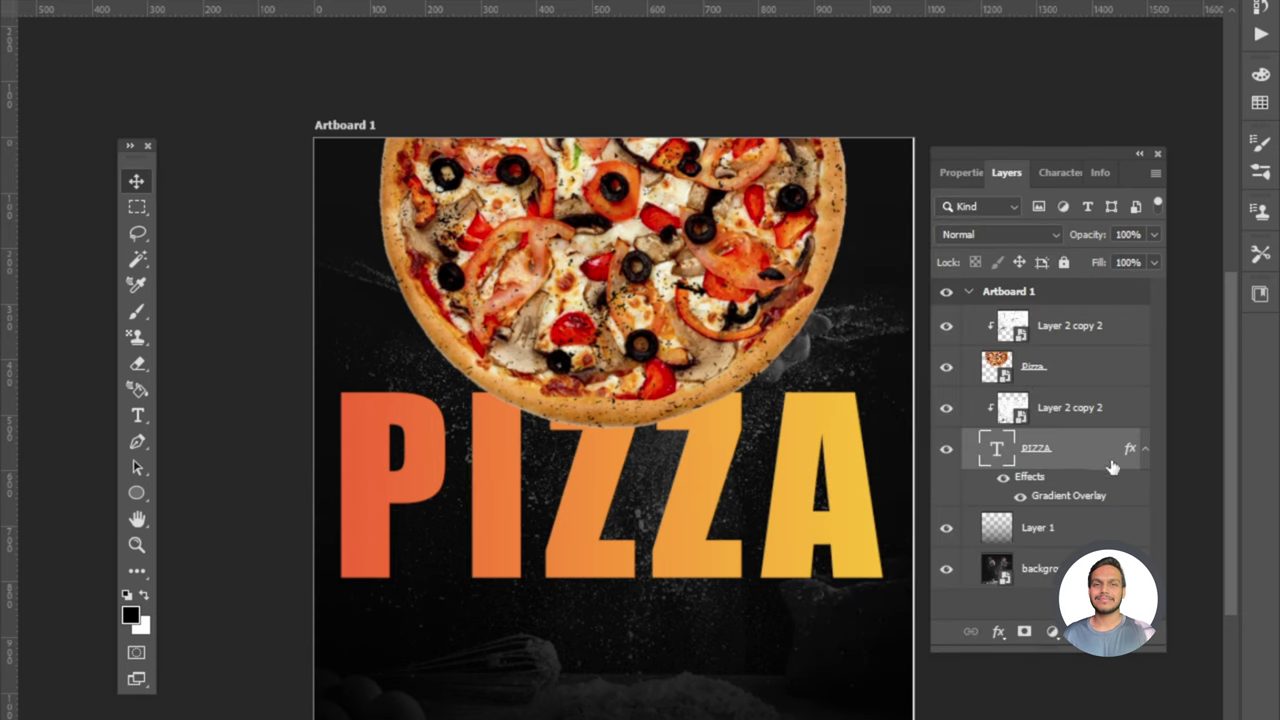
Duplicate the PIZZA text layer, rasterize the copy and hide the original.
key("ctrl+j")
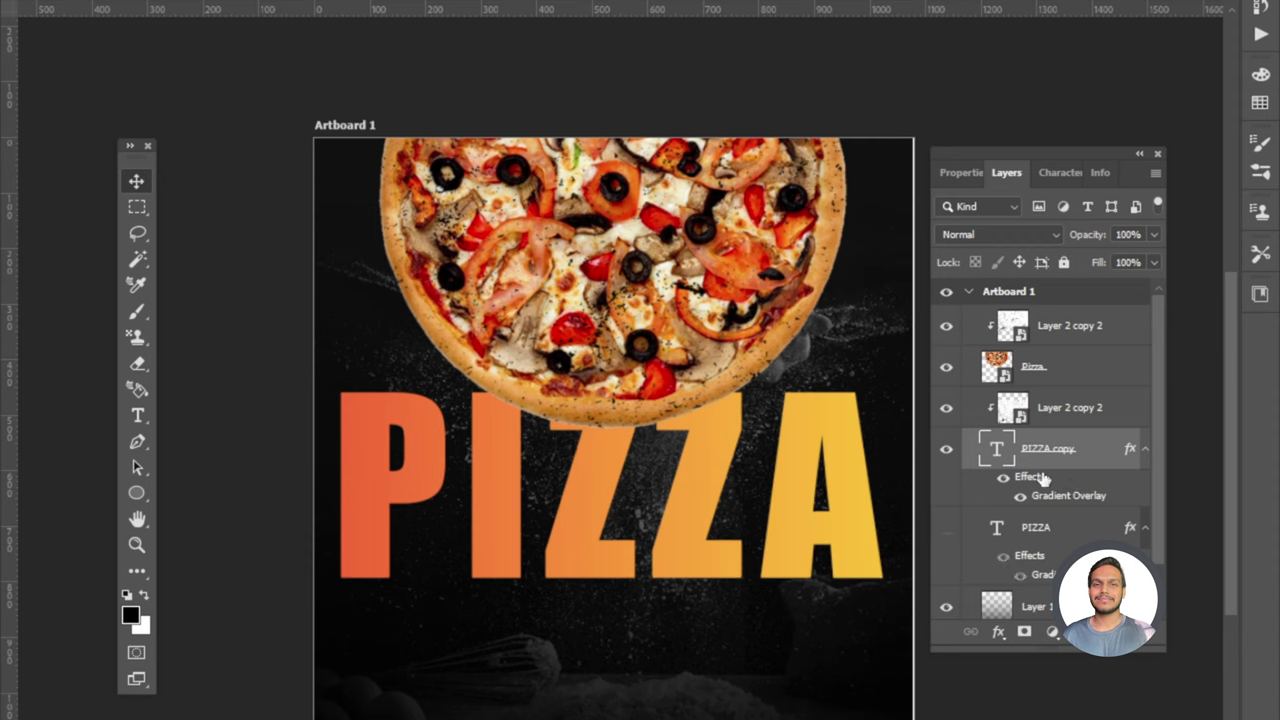
right_click(1090, 446)
left_click(960, 309)
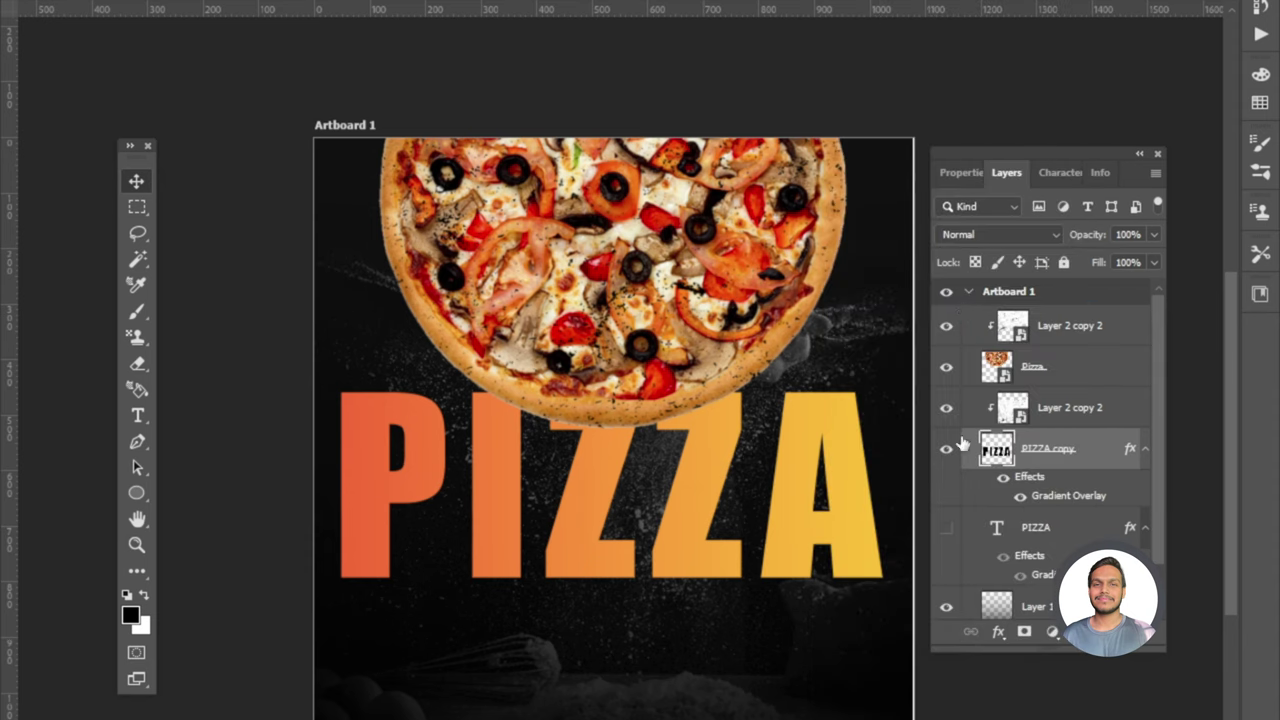
left_click(948, 462)
Release the grunge texture's clipping mask, set it to Multiply and reposition it over the lettering.
left_click(1079, 405)
right_click(1079, 405)
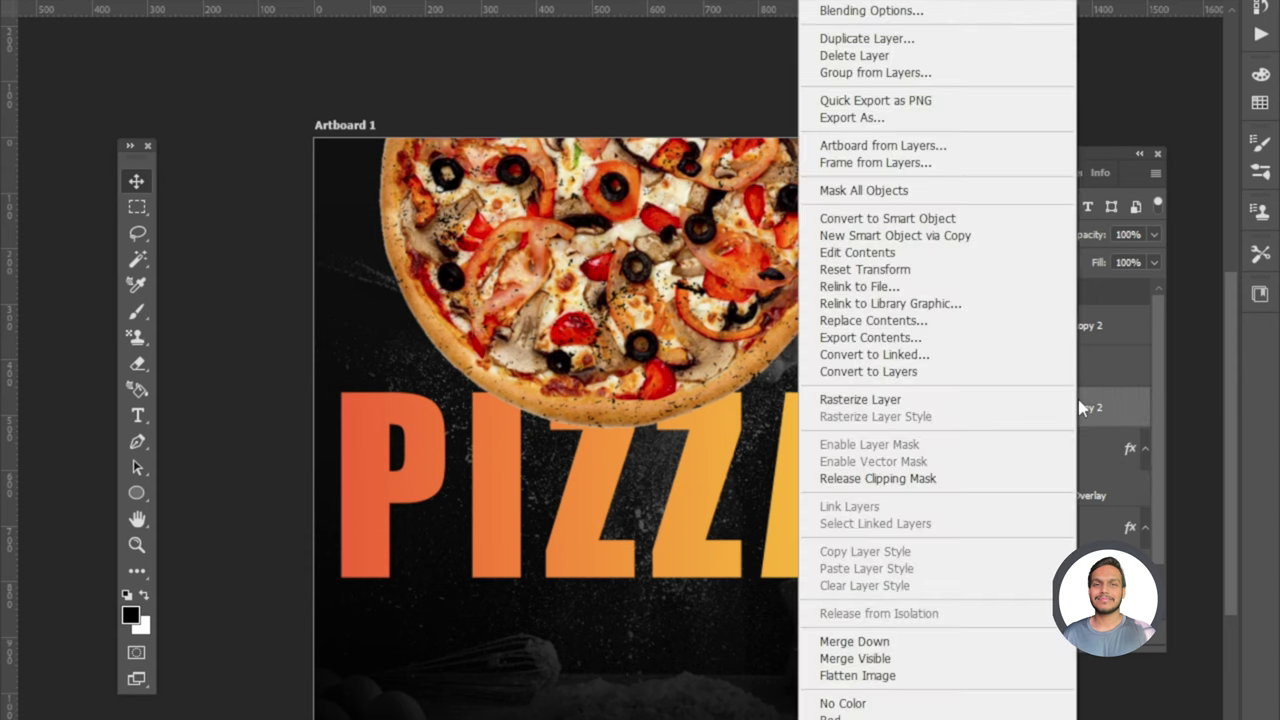
left_click(1030, 481)
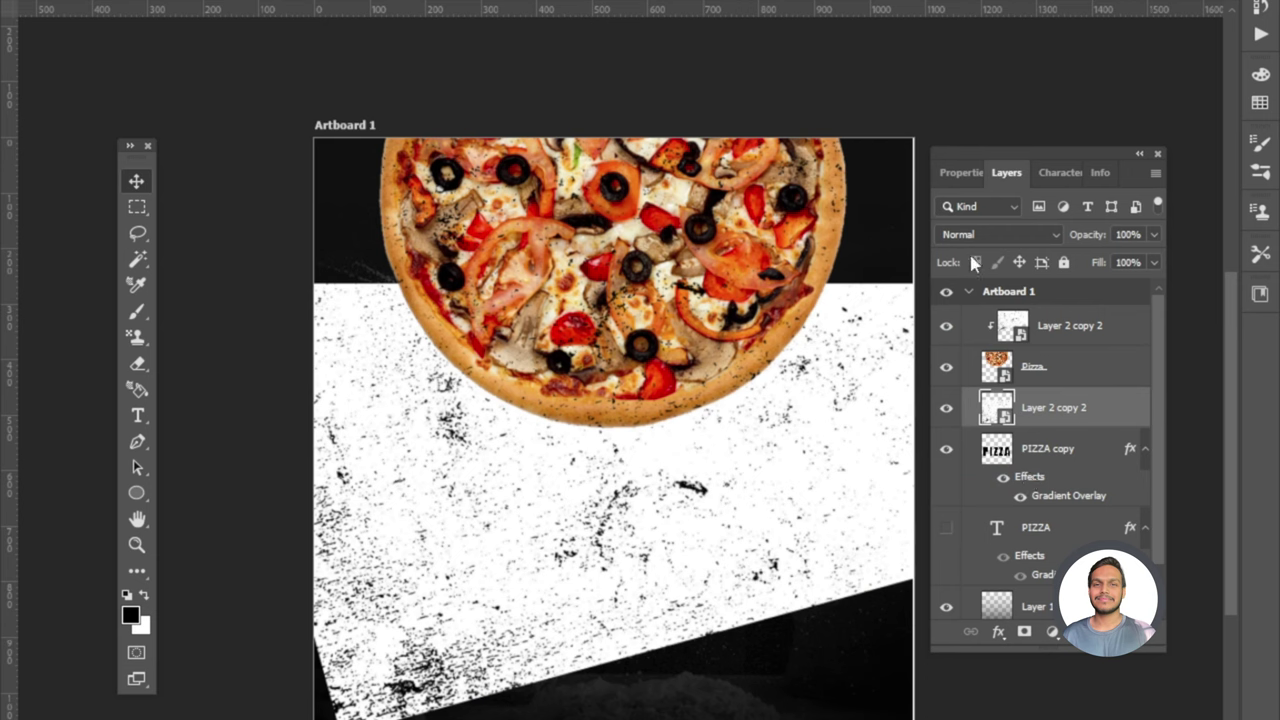
left_click(995, 234)
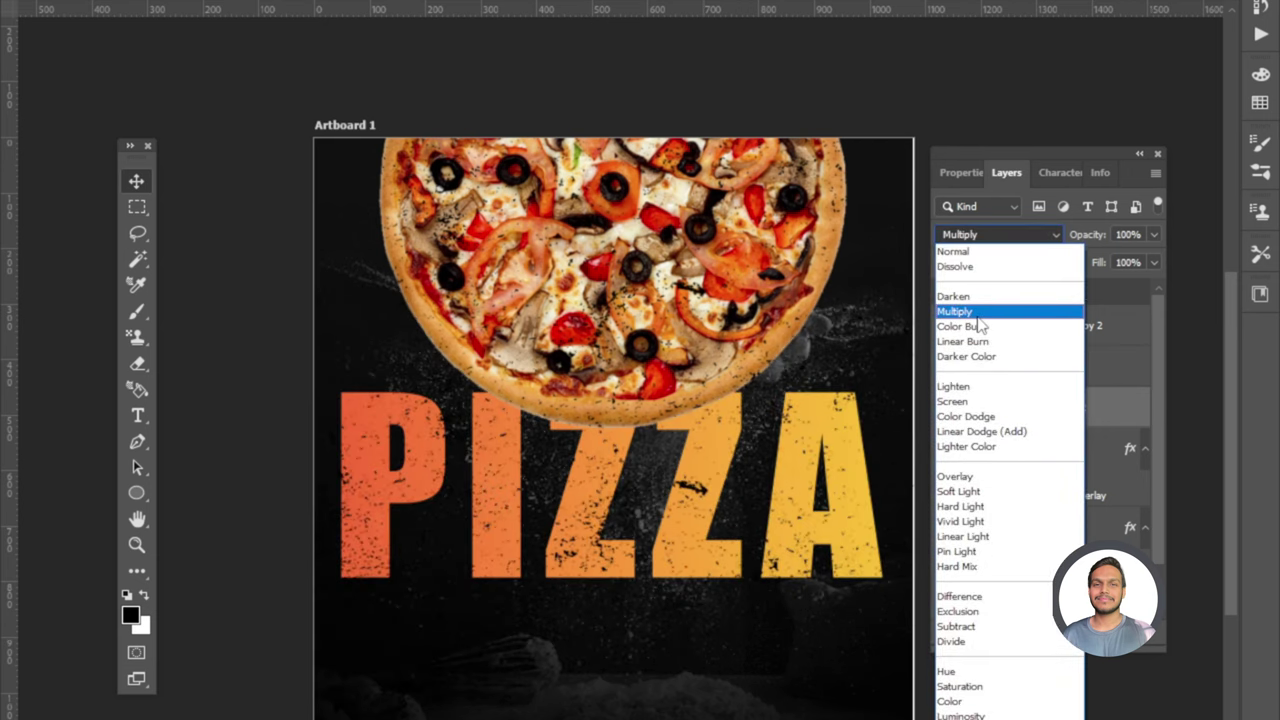
left_click(977, 316)
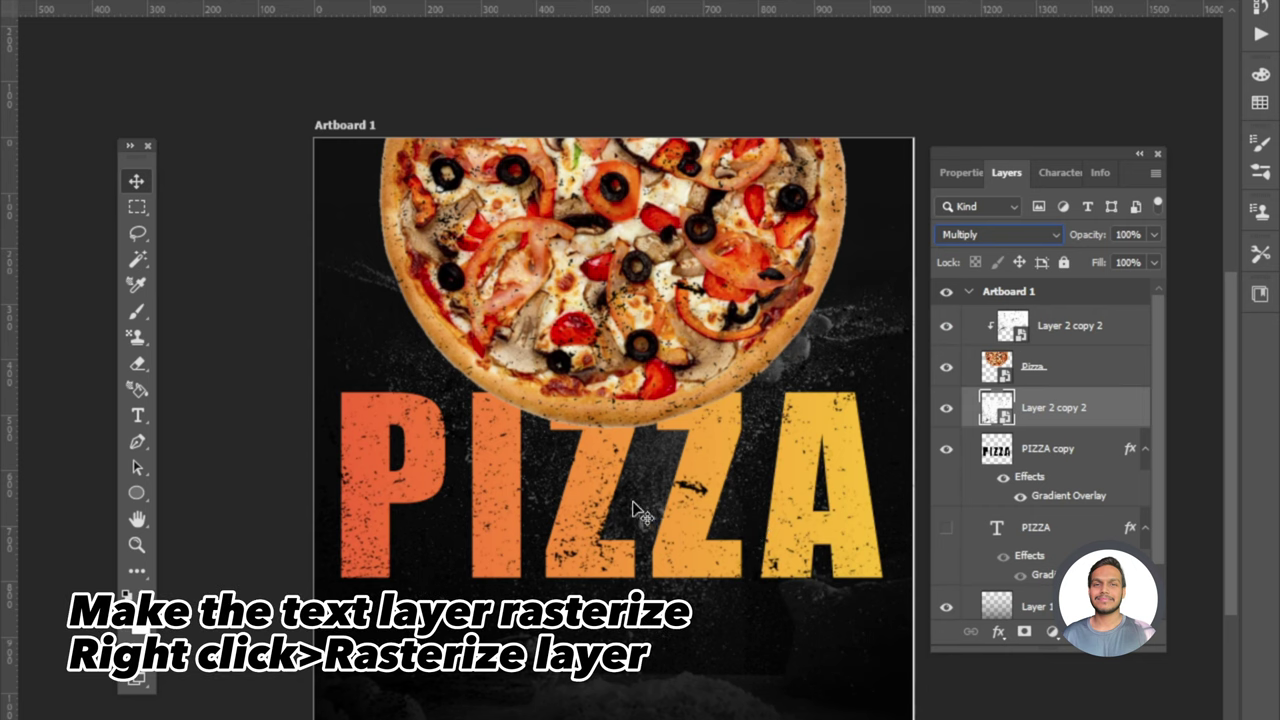
key("ctrl+t")
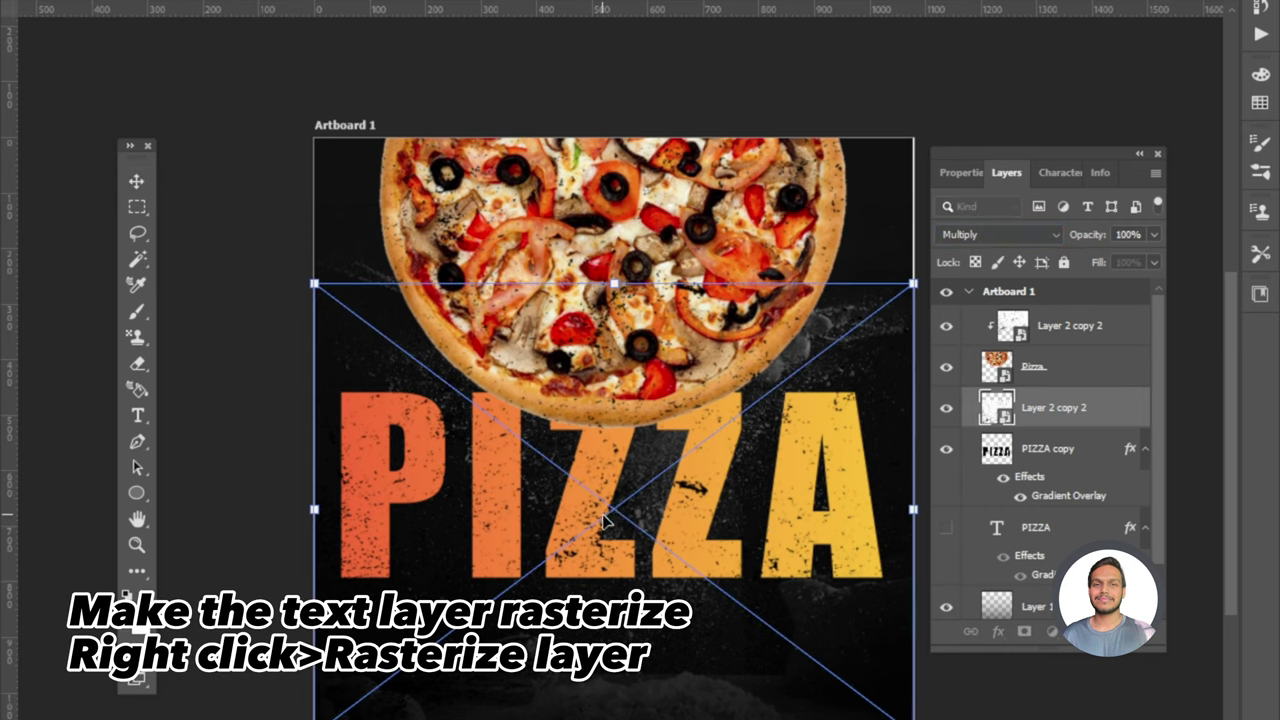
mouse_move(608, 505)
left_mouse_down()
mouse_move(617, 535)
mouse_move(613, 487)
left_mouse_up()
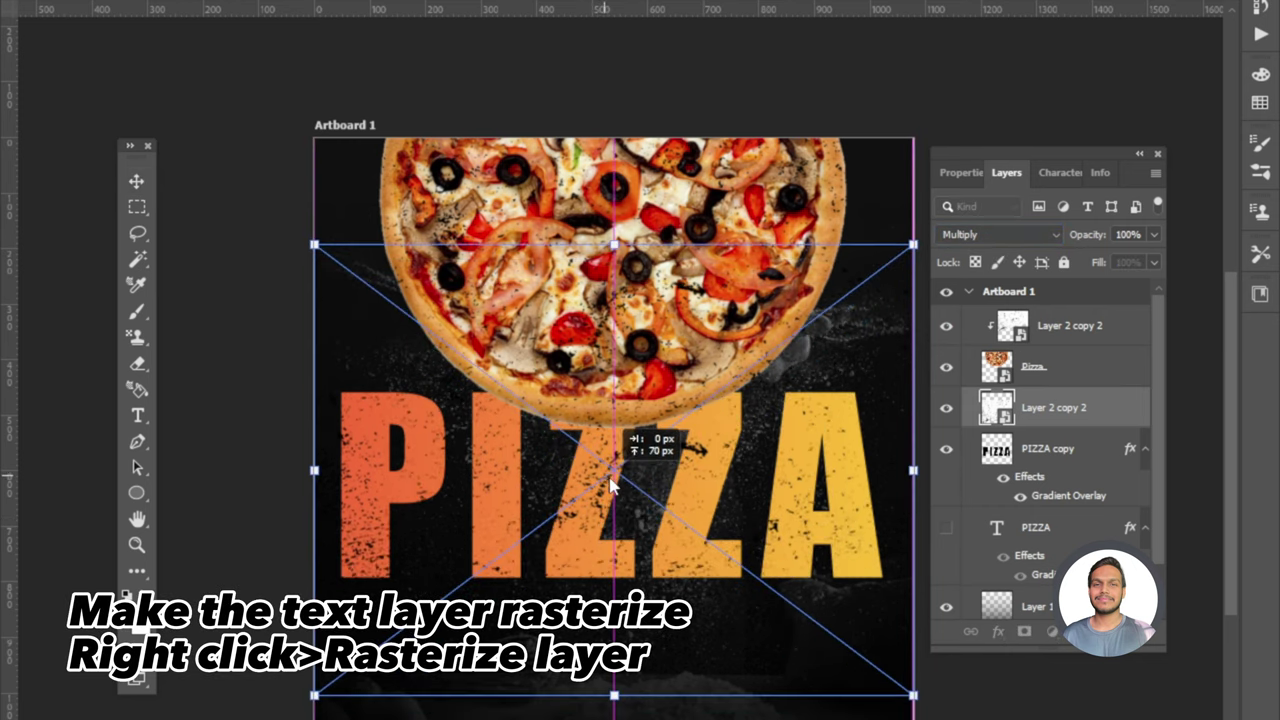
key("Return")
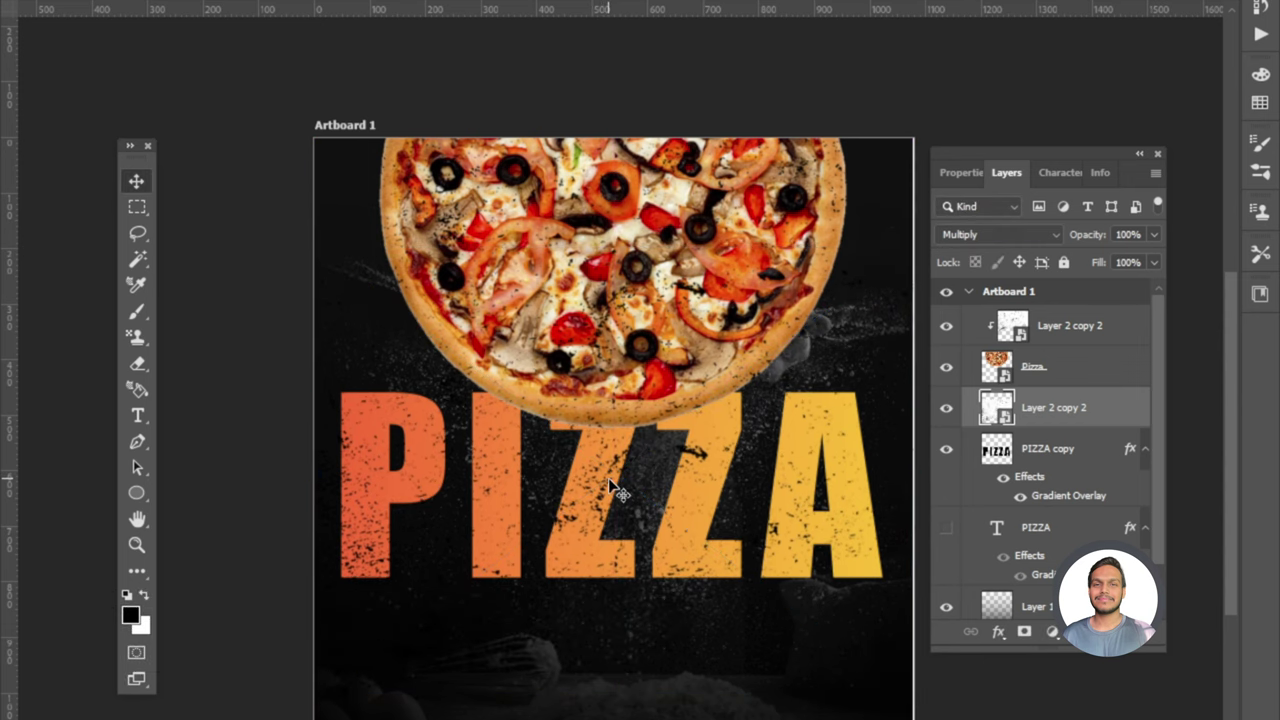
Add a layer mask to PIZZA copy and size a brush for painting it.
left_click(1066, 463)
left_click(1025, 635)
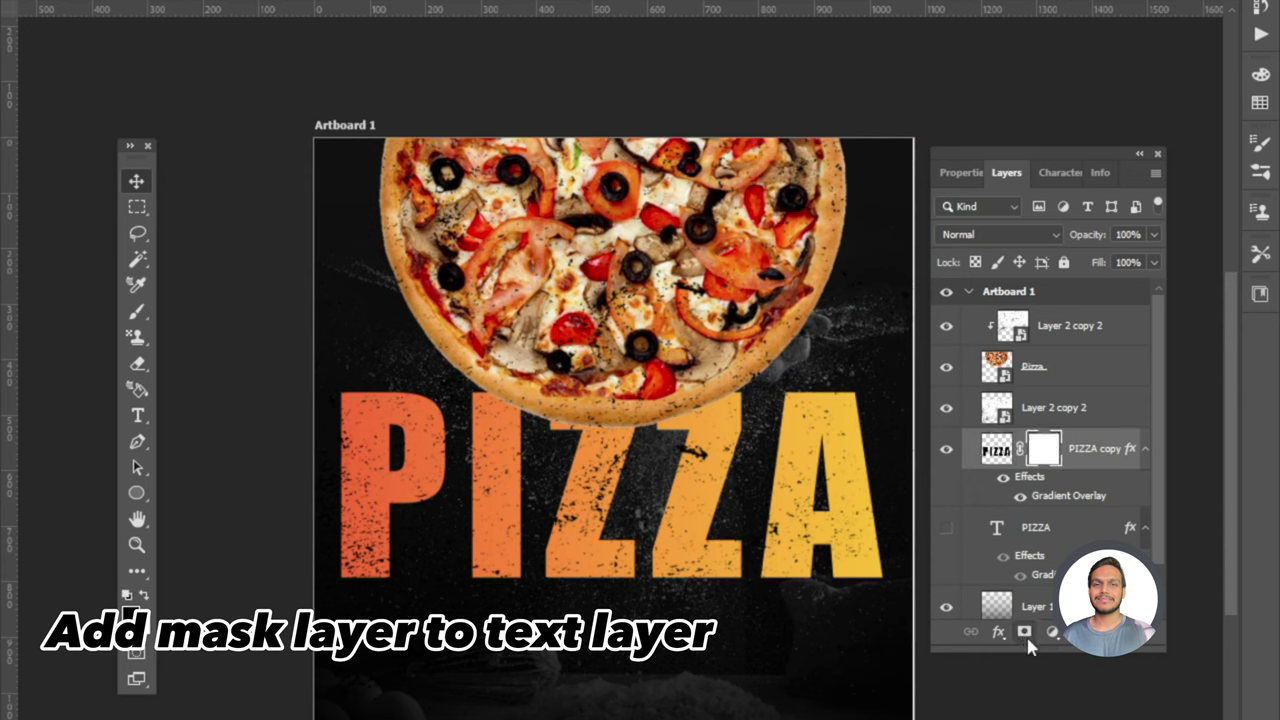
key("b")
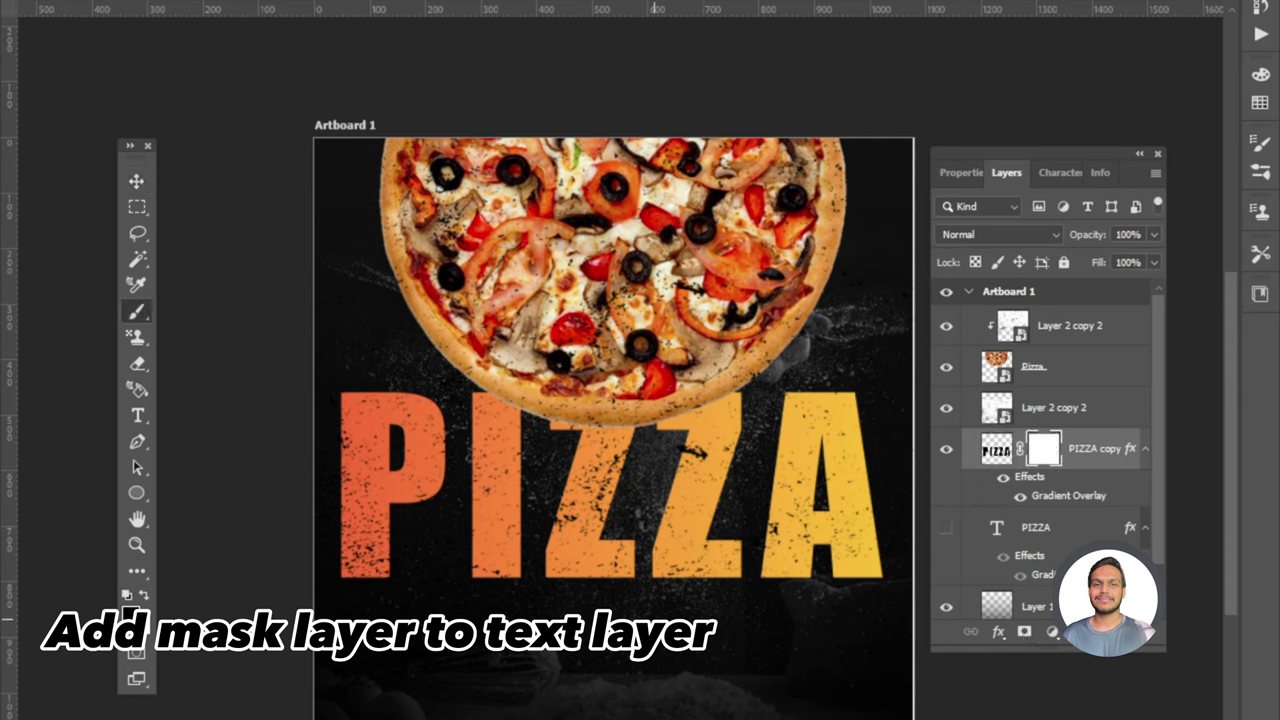
key("bracketright")
key("bracketright")
key("bracketright")
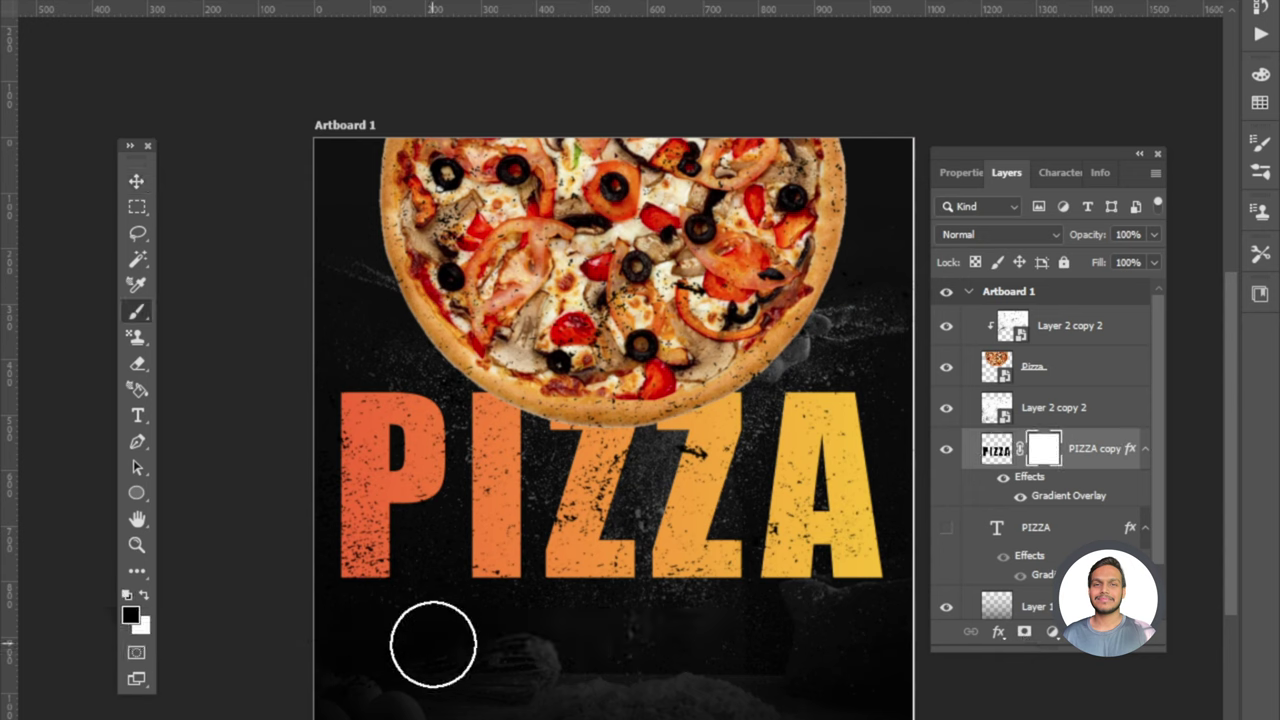
key("bracketright")
key("bracketright")
key("bracketright")
left_click_drag(360, 645, 390, 650)
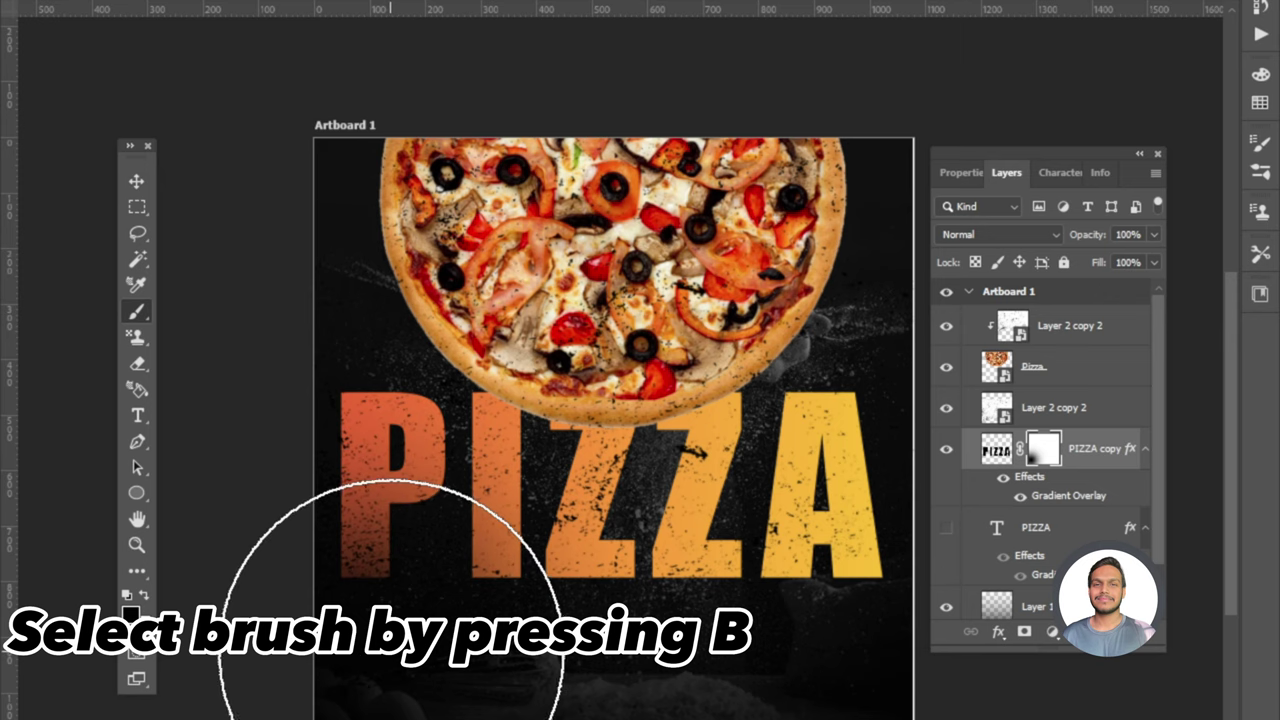
key("ctrl+z")
key("bracketleft")
key("bracketleft")
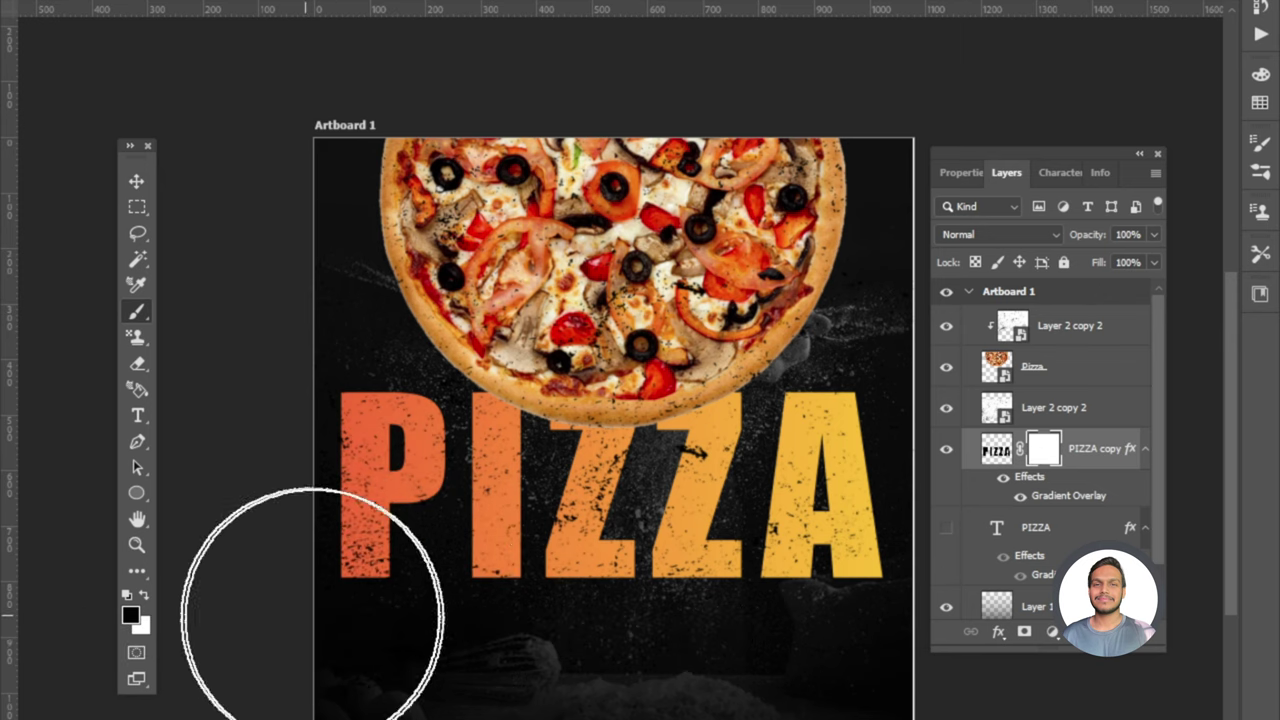
key("bracketleft")
Paint black on the mask to fade the bottoms of P, Z, Z and A, restoring parts of the Zs in white.
mouse_move(343, 614)
left_mouse_down()
mouse_move(360, 635)
mouse_move(500, 632)
left_mouse_up()
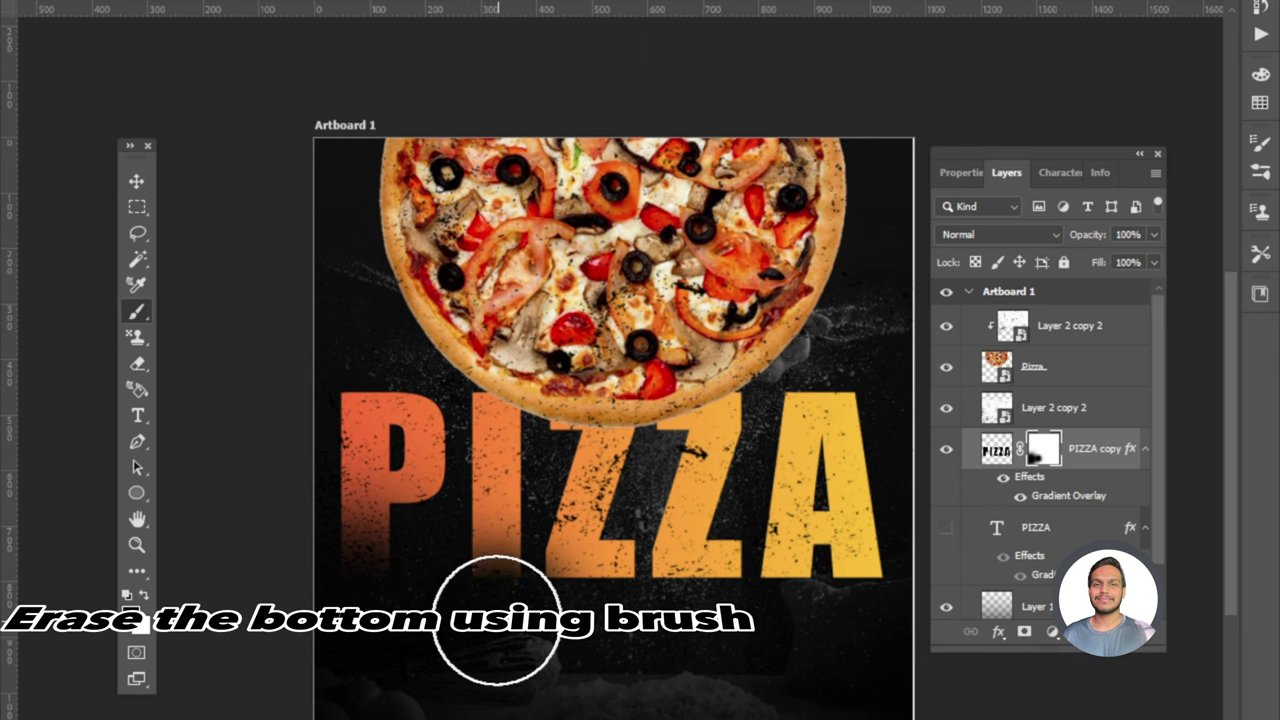
mouse_move(500, 632)
left_mouse_down()
mouse_move(690, 614)
mouse_move(525, 610)
mouse_move(737, 586)
left_mouse_up()
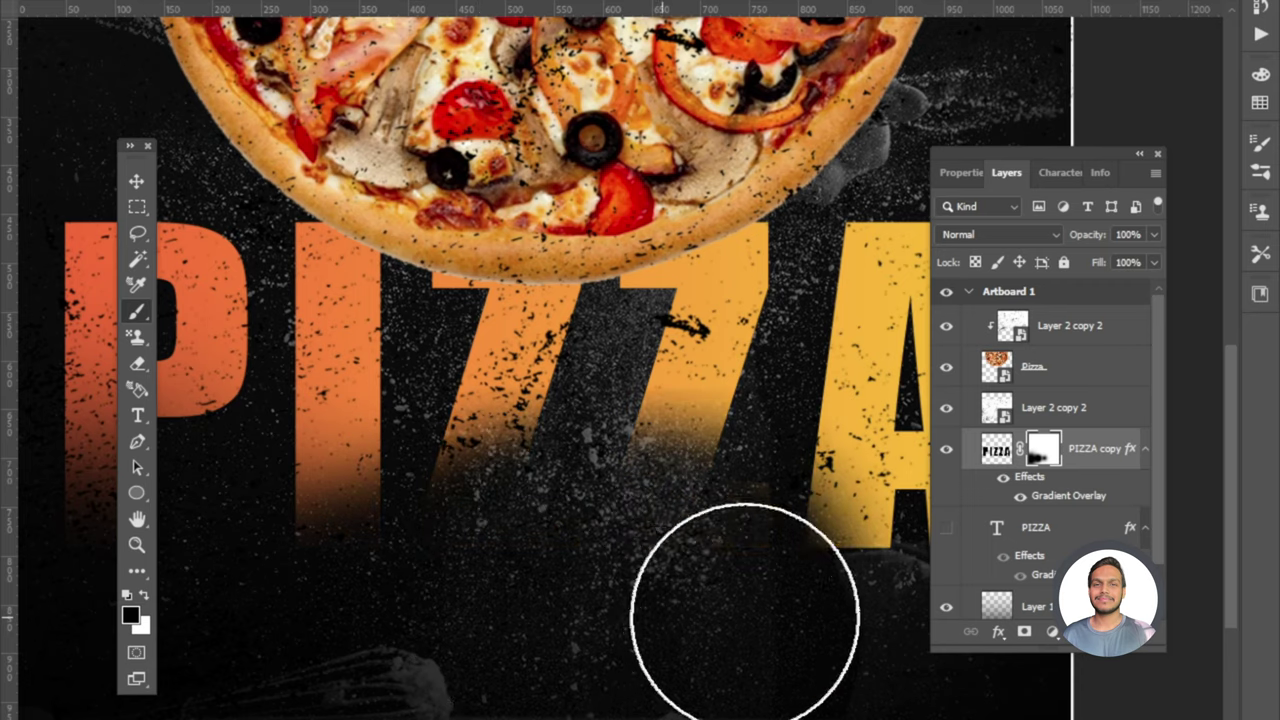
scroll(580, 663, "down", 2)
key("x")
left_click_drag(577, 433, 665, 471)
key("x")
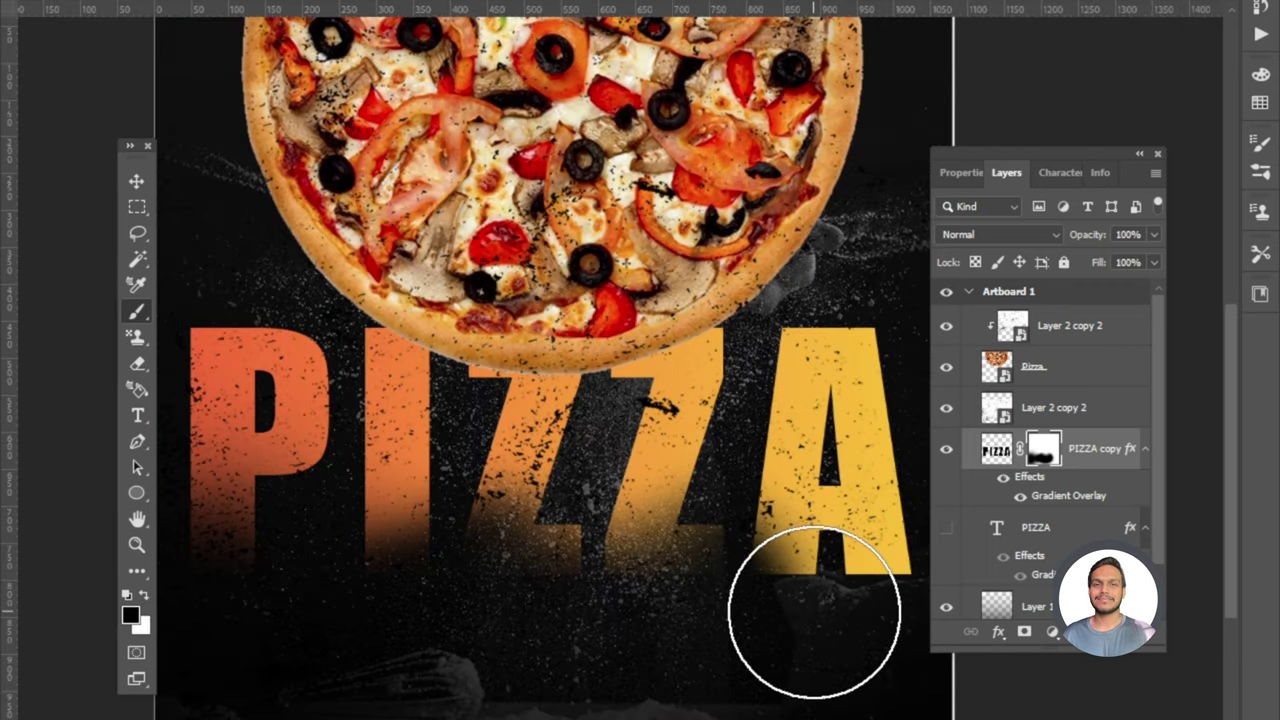
mouse_move(814, 620)
left_mouse_down()
mouse_move(857, 614)
mouse_move(886, 629)
left_mouse_up()
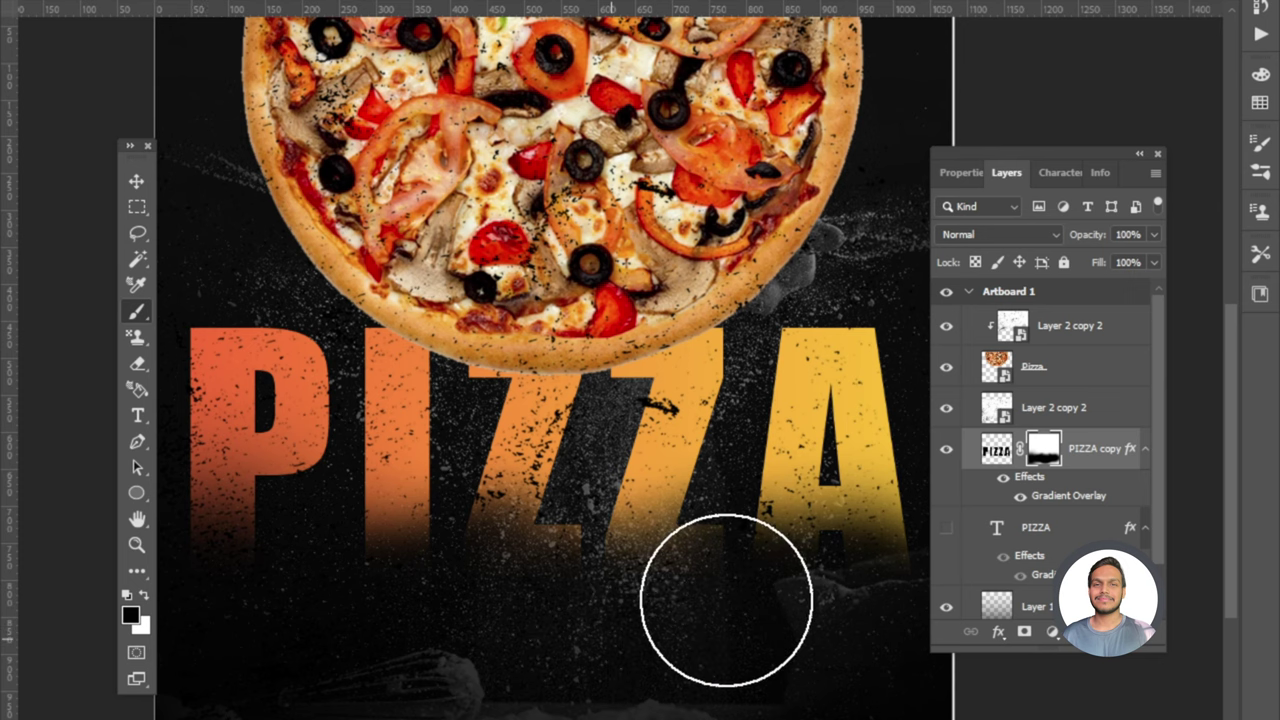
scroll(700, 610, "down", 2)
scroll(670, 614, "down", 1)
scroll(650, 616, "up", 1)
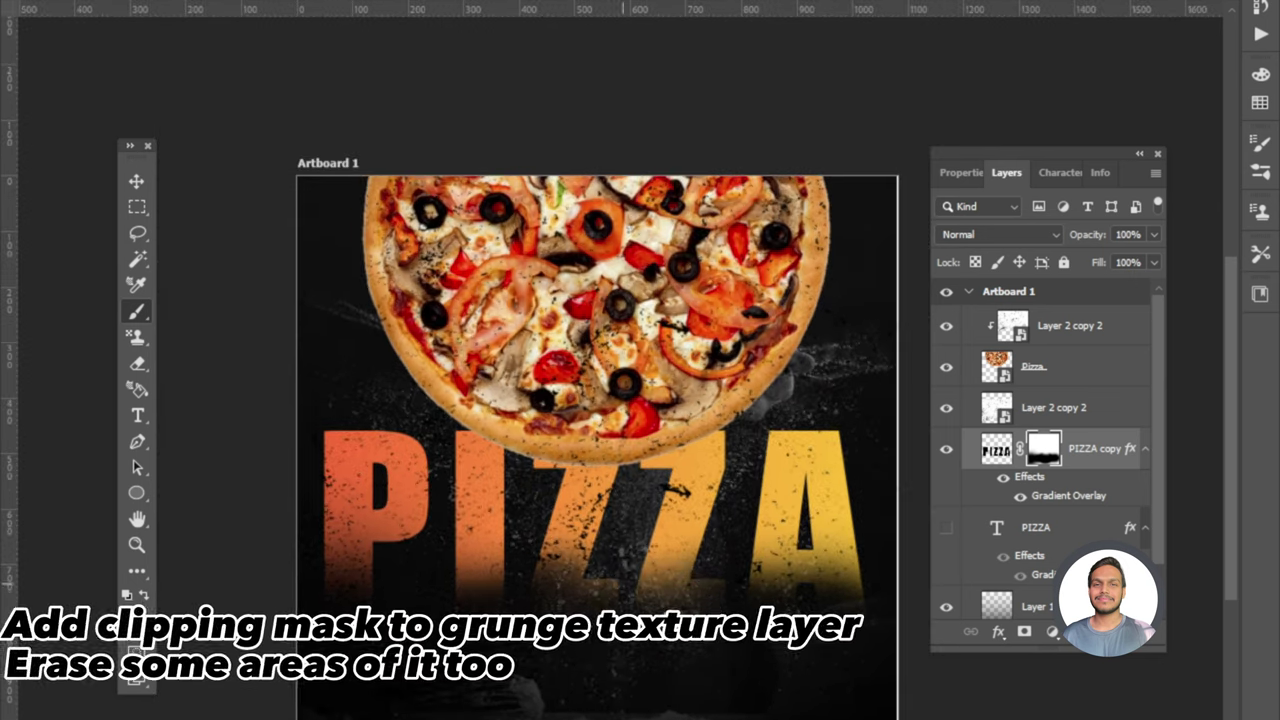
Attach a white layer mask to the grunge texture layer, Layer 2 copy 2.
left_click(1027, 421)
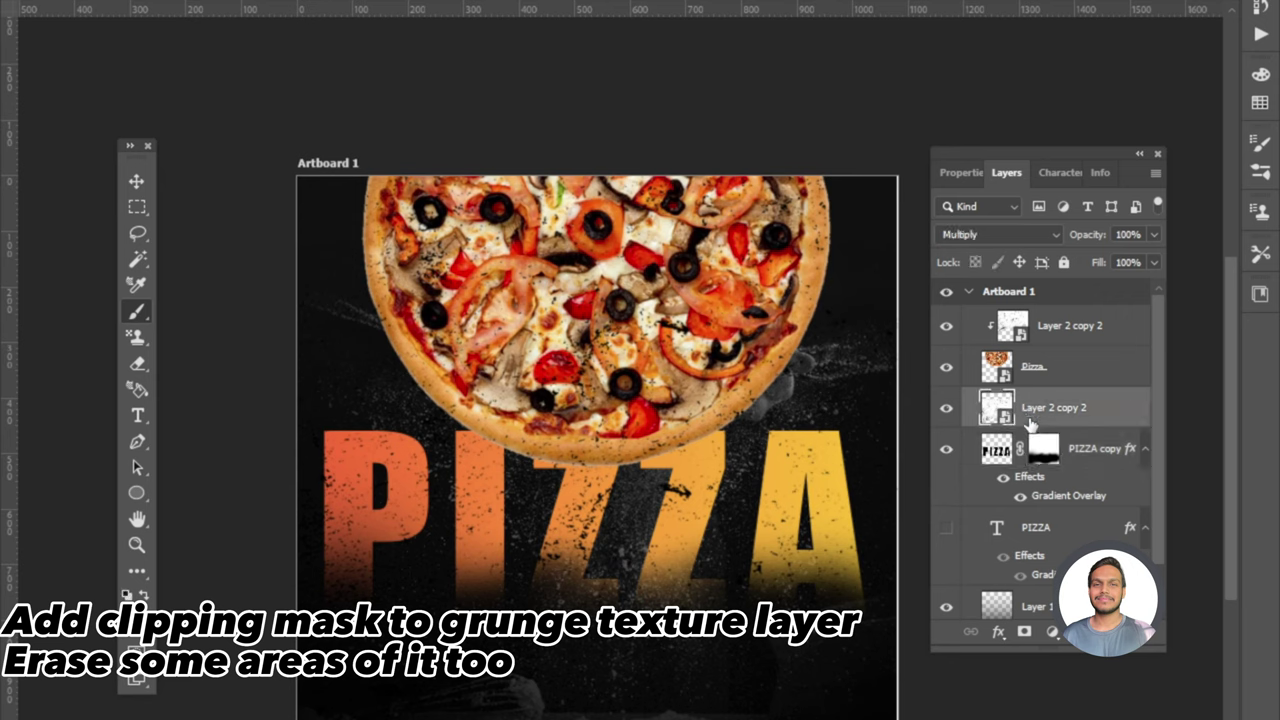
left_click(1025, 630)
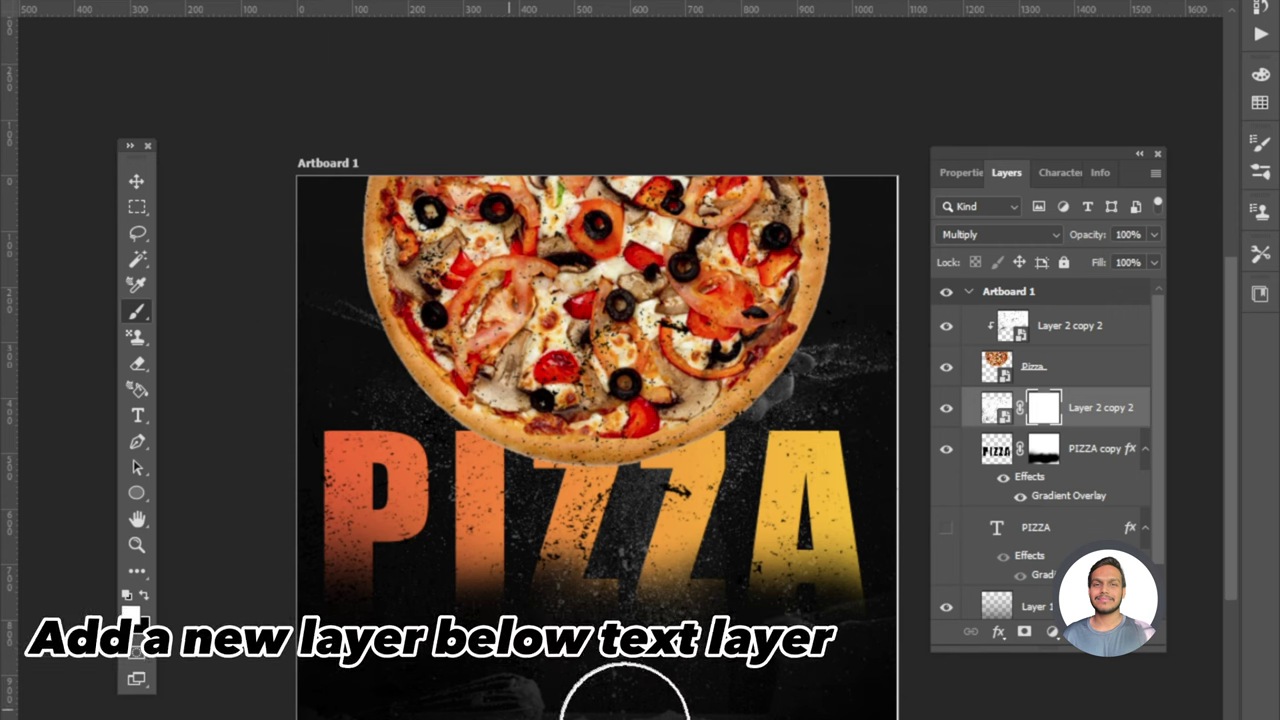
scroll(636, 660, "down", 1)
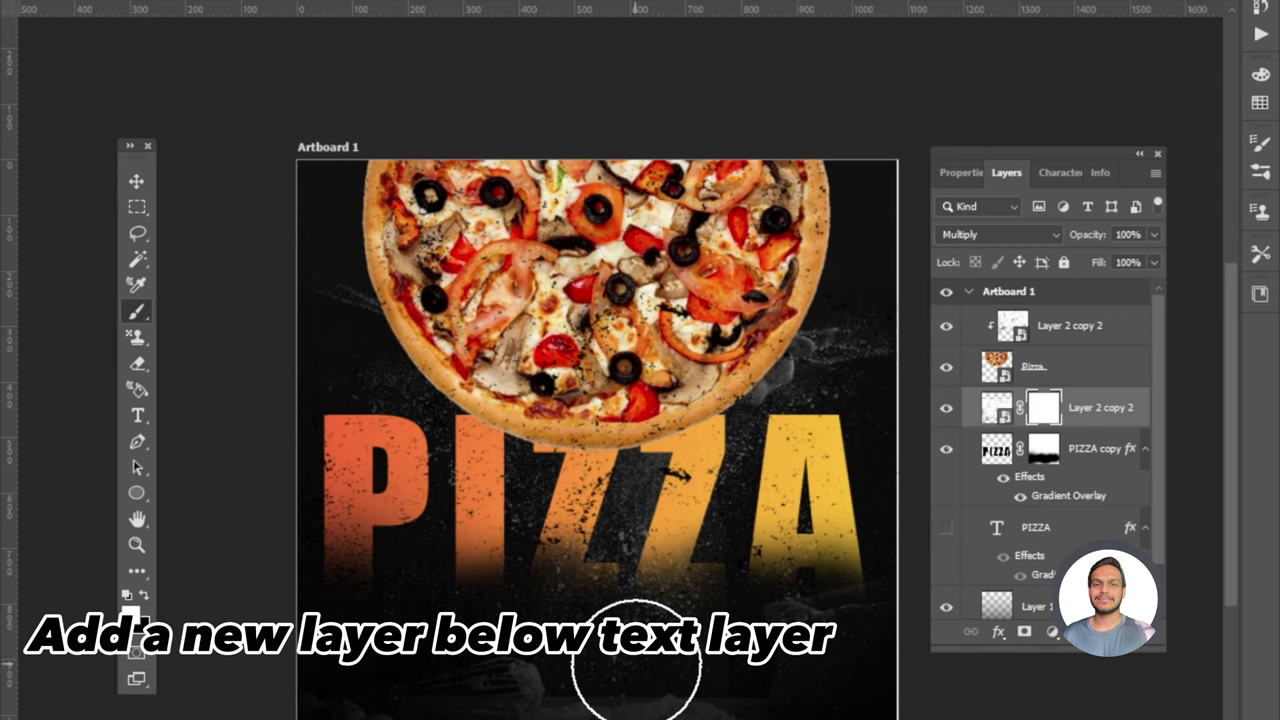
Add a new Color-blend layer above the PIZZA text layer, with orange as the paint colour.
left_click(1068, 450)
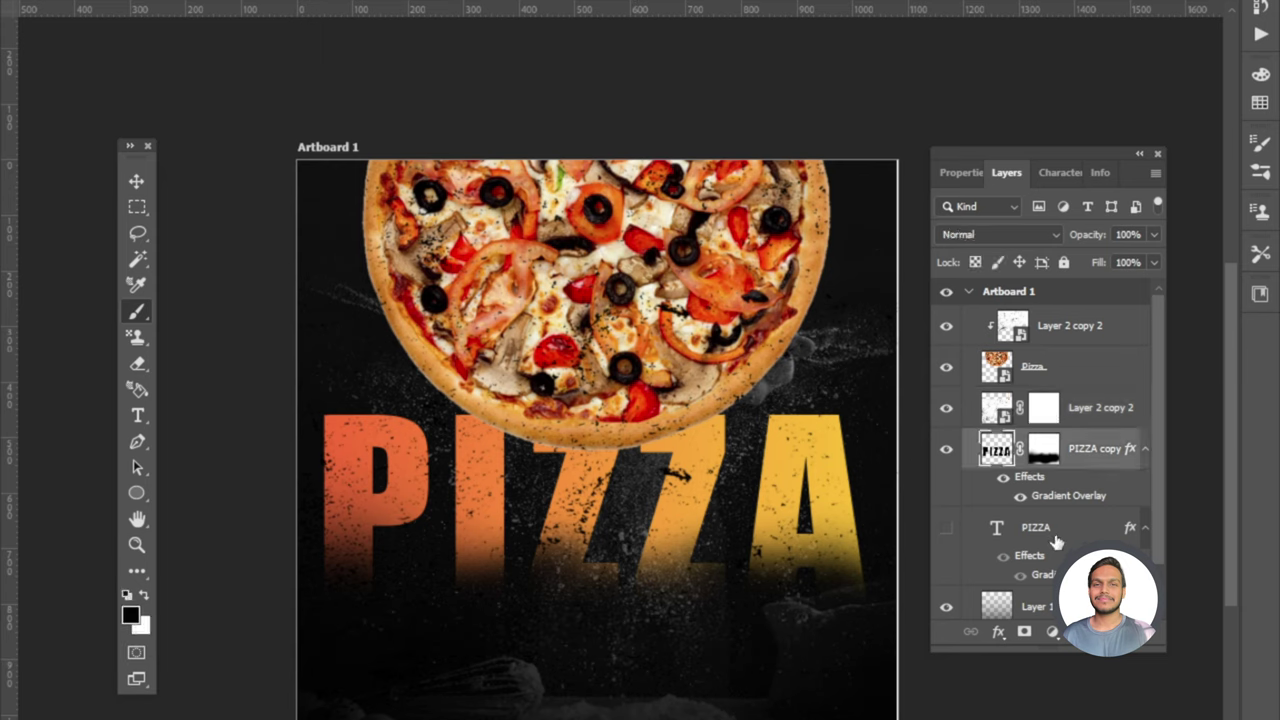
key("alt+bracketleft")
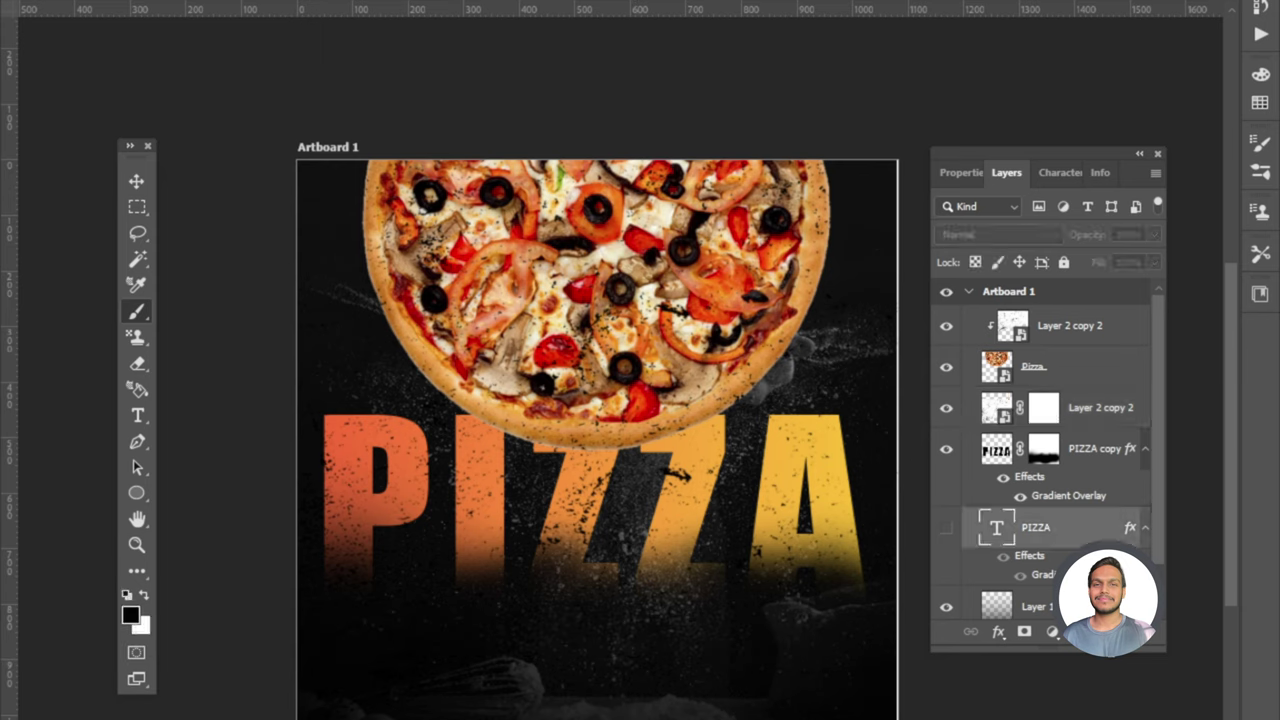
key("ctrl+shift+alt+n")
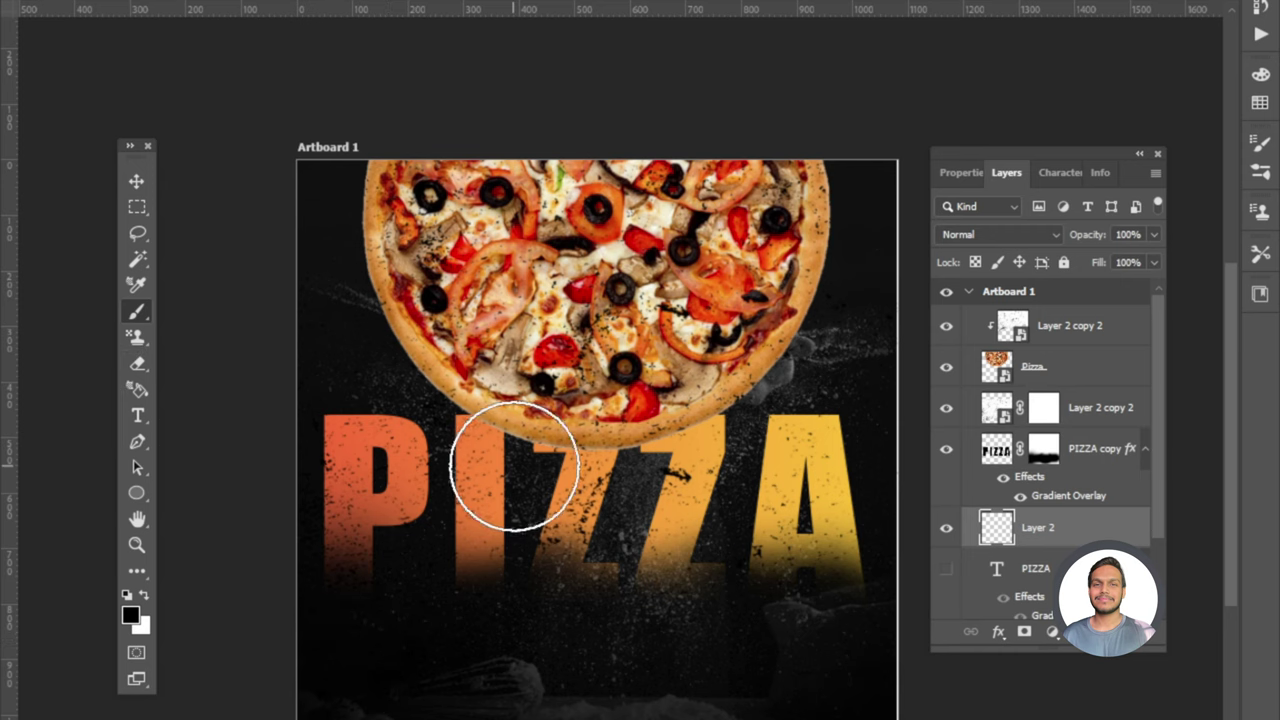
left_click(496, 438, "alt")
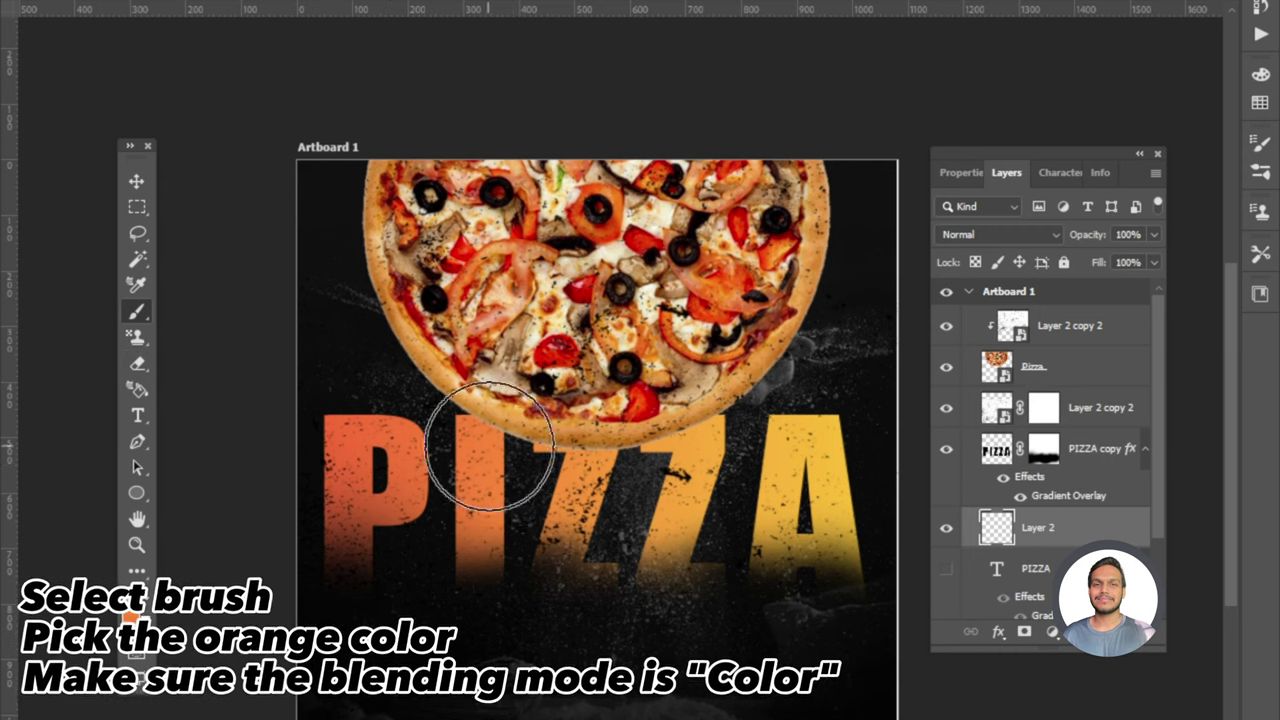
left_click(982, 234)
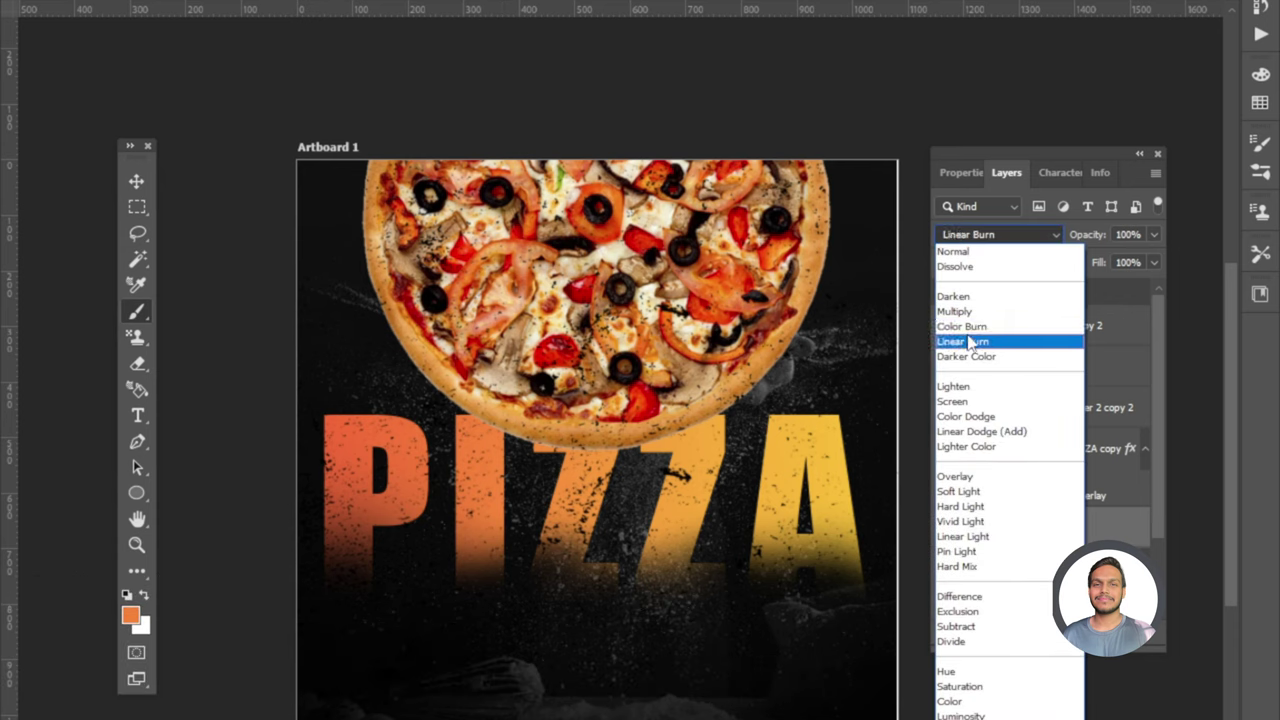
left_click(950, 701)
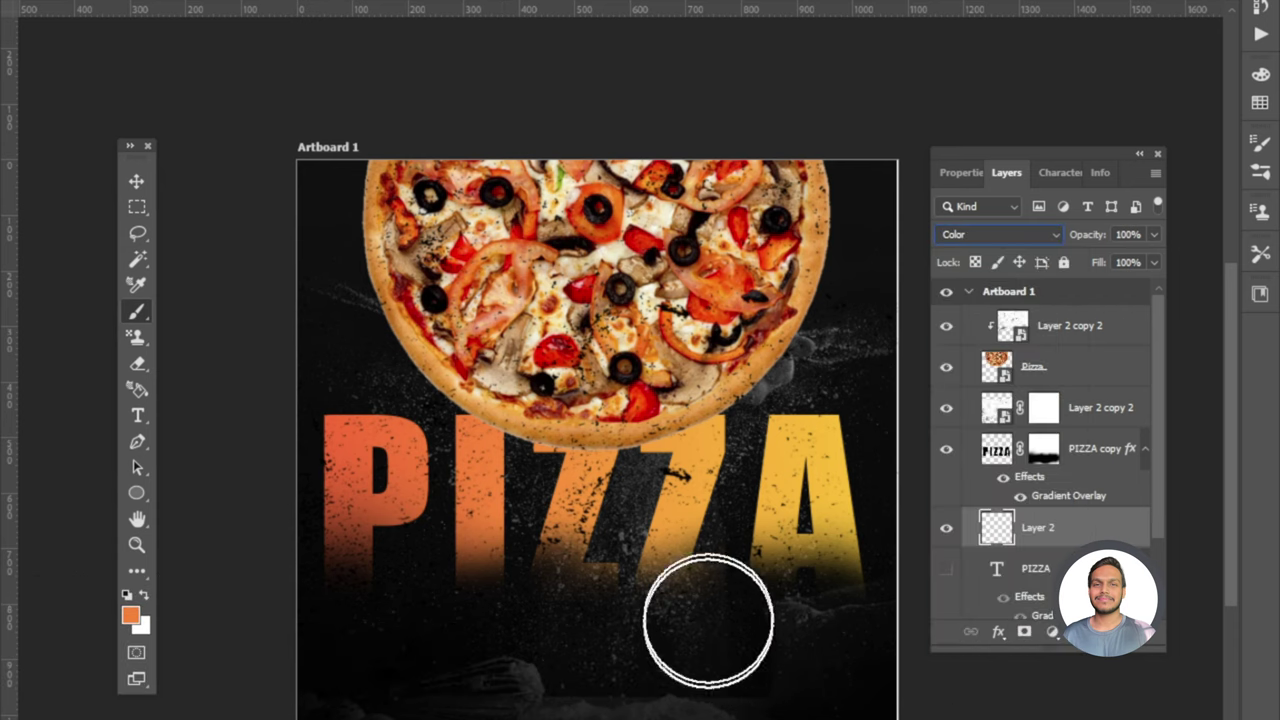
Paint a broad orange tint with a large soft brush below the PIZZA letters.
mouse_move(680, 651)
left_mouse_down()
mouse_move(749, 634)
mouse_move(718, 654)
left_mouse_up()
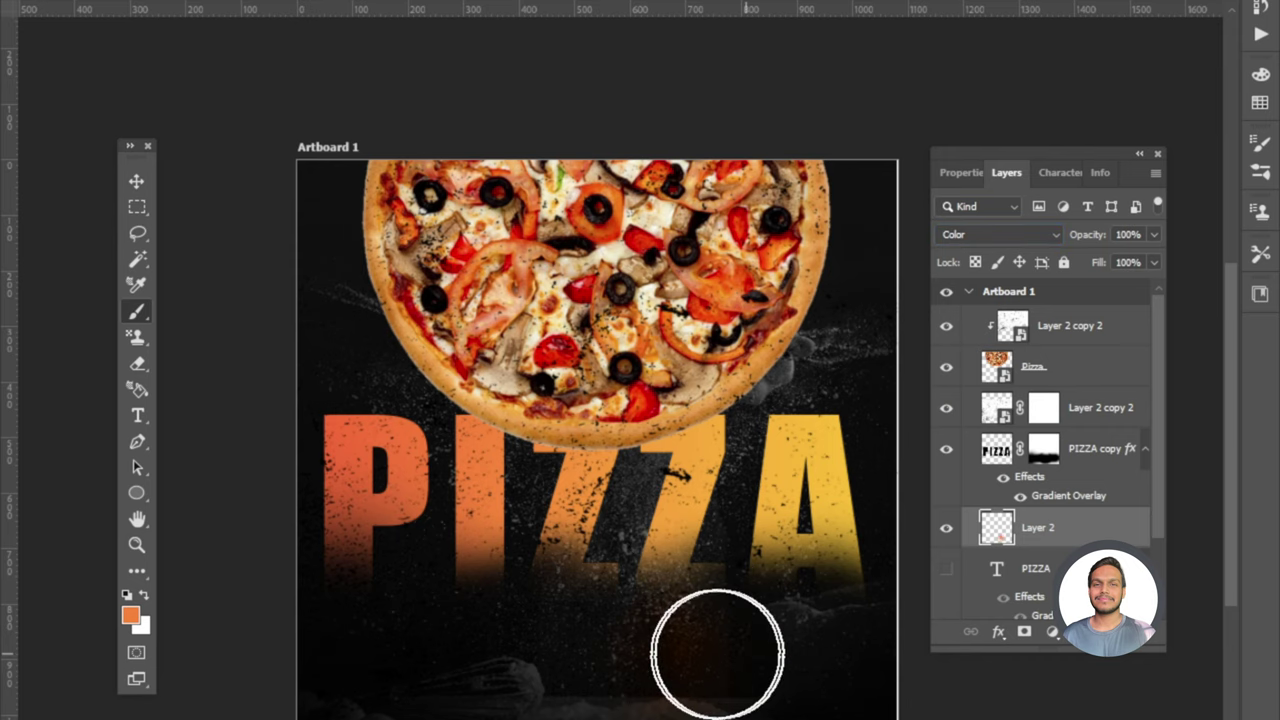
key("ctrl+z")
key("bracketright")
key("bracketright")
key("bracketright")
key("bracketright")
key("bracketright")
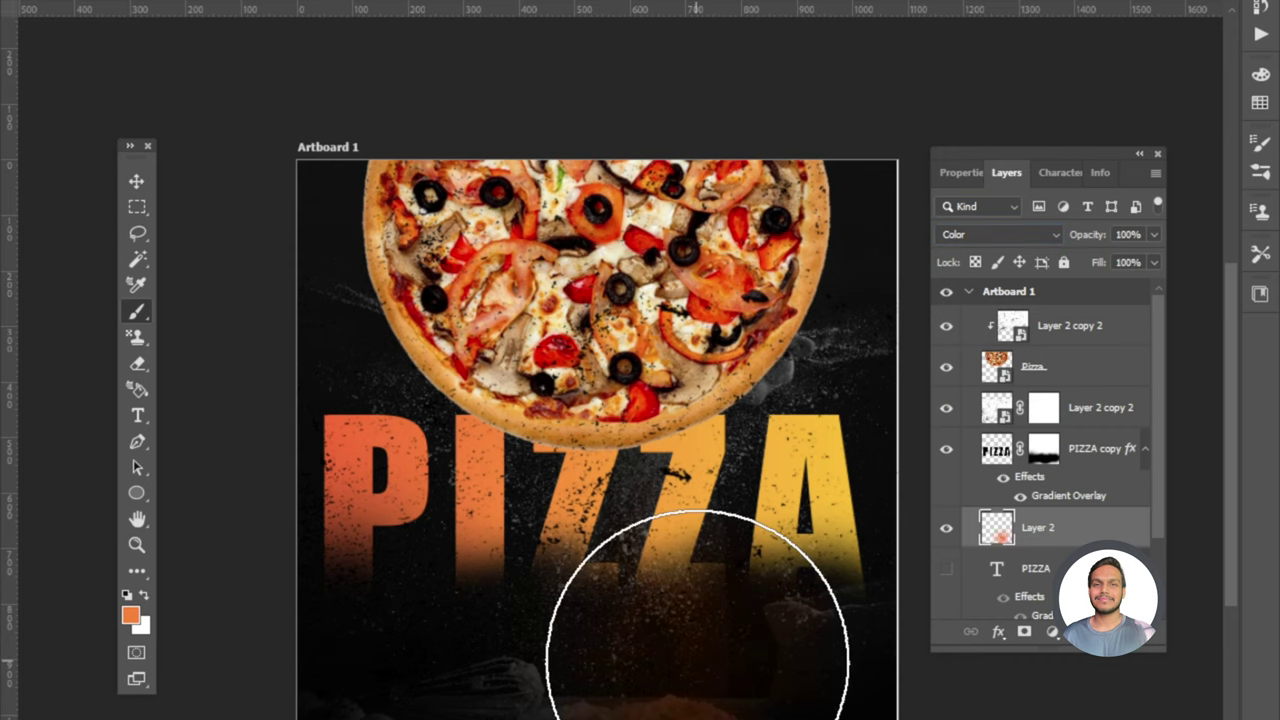
mouse_move(626, 634)
left_mouse_down()
mouse_move(551, 666)
mouse_move(561, 637)
left_mouse_up()
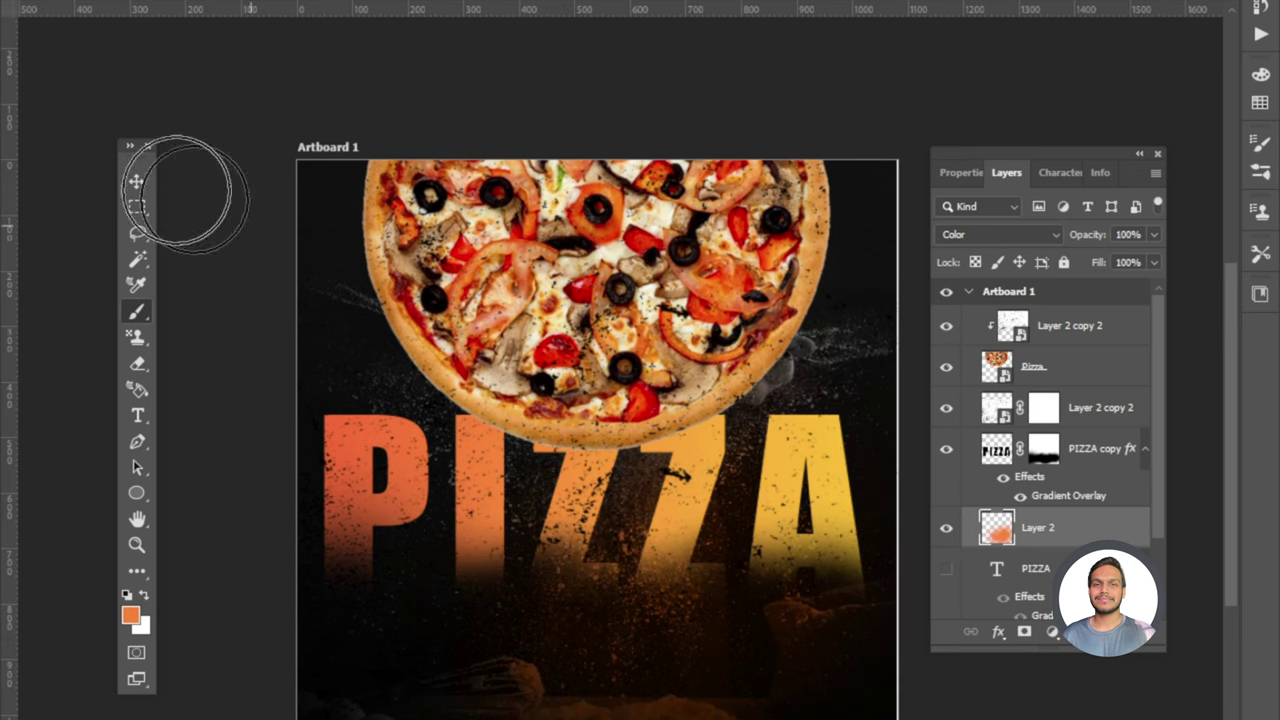
left_click(133, 180)
scroll(708, 530, "down", 1)
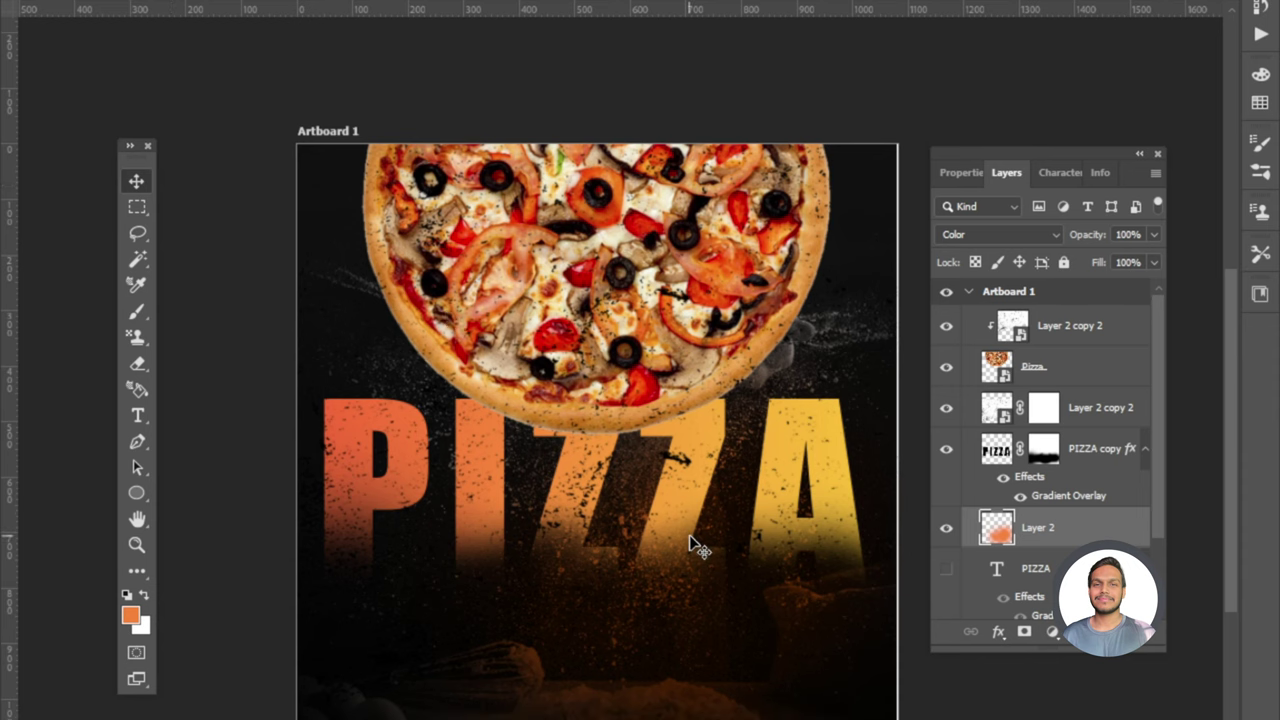
Lower the orange tint Layer 2 to 66% opacity, then select the grunge texture layer.
scroll(690, 545, "down", 1)
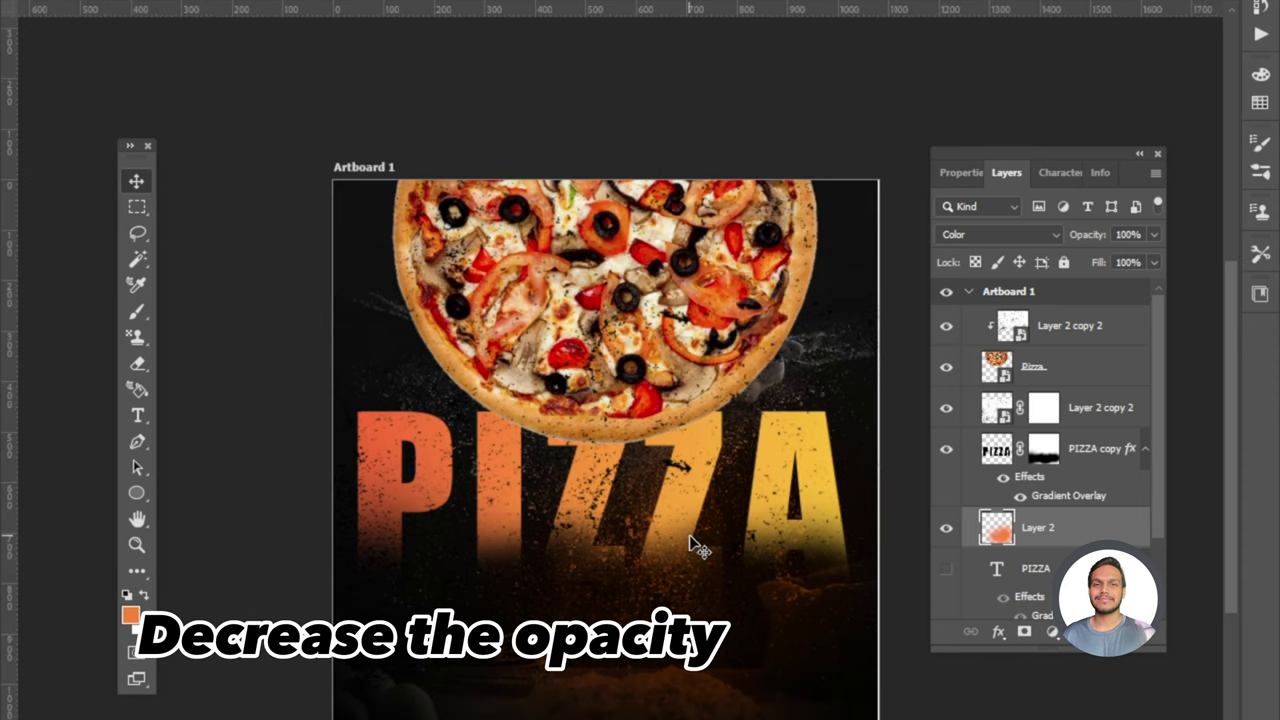
left_click(1153, 234)
left_click_drag(1139, 260, 1130, 262)
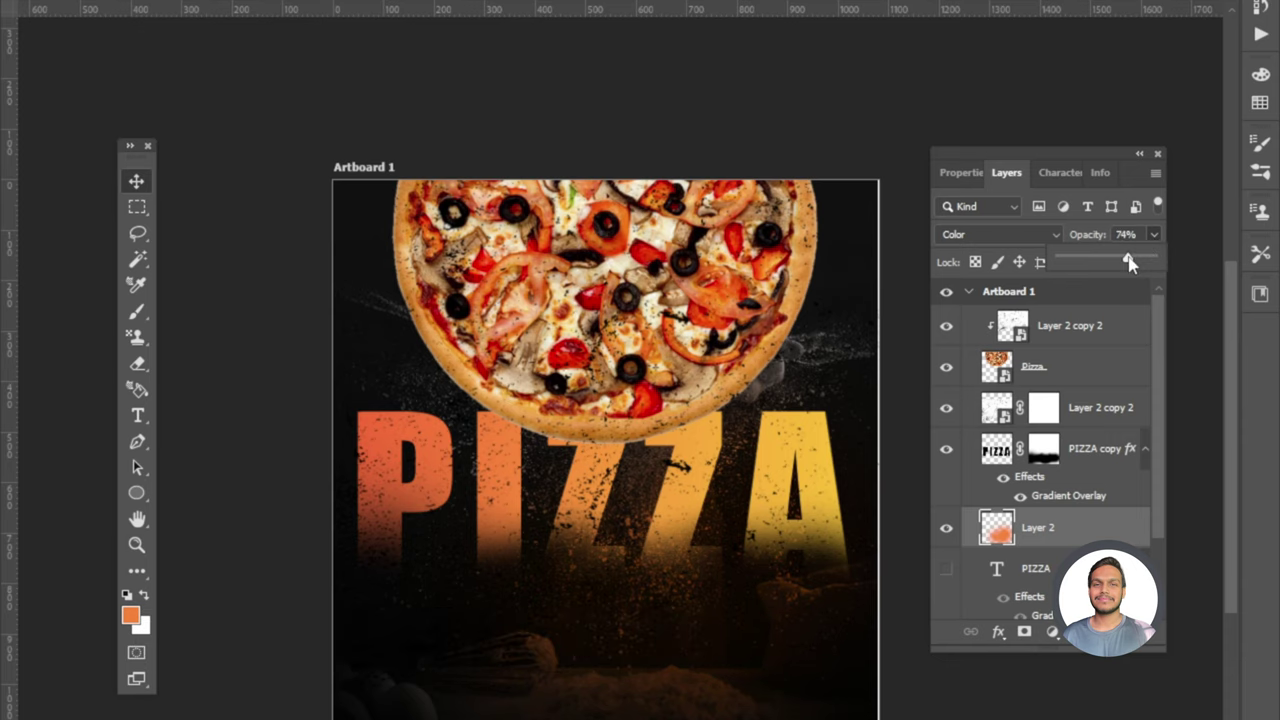
left_click(1140, 154)
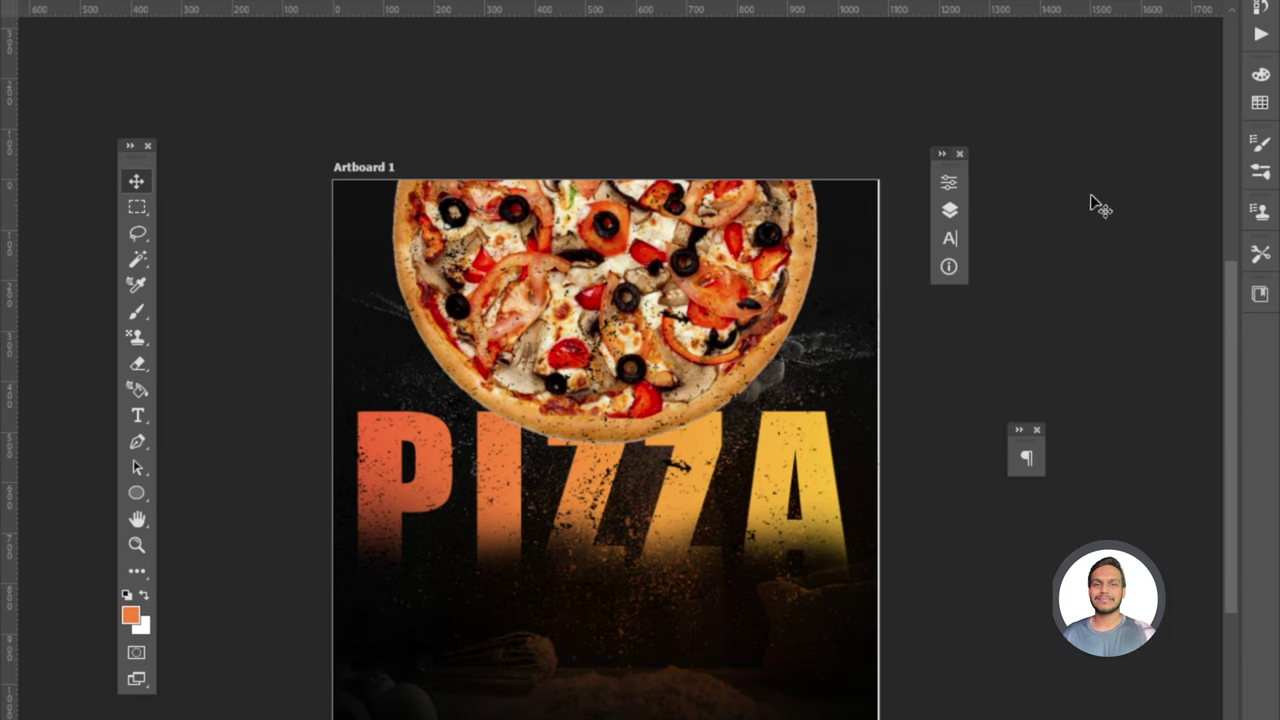
scroll(600, 590, "down", 3)
scroll(600, 590, "up", 1)
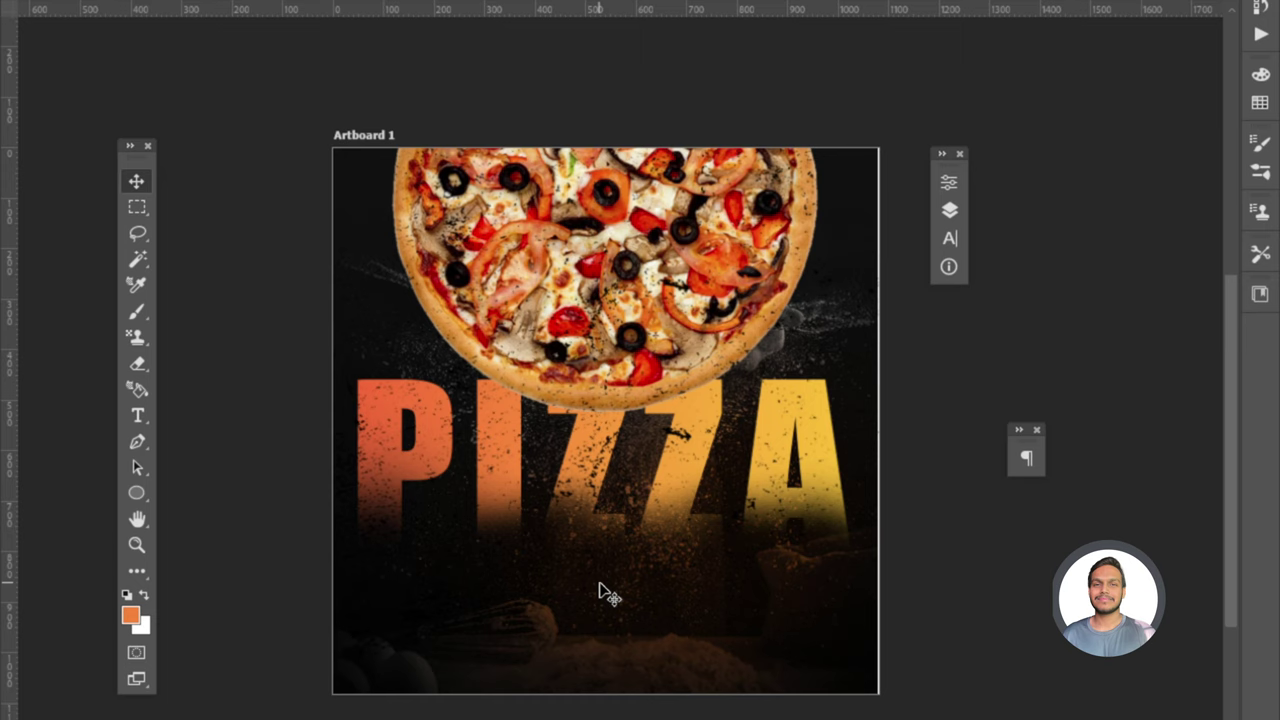
scroll(757, 549, "down", 1)
scroll(757, 549, "down", 1)
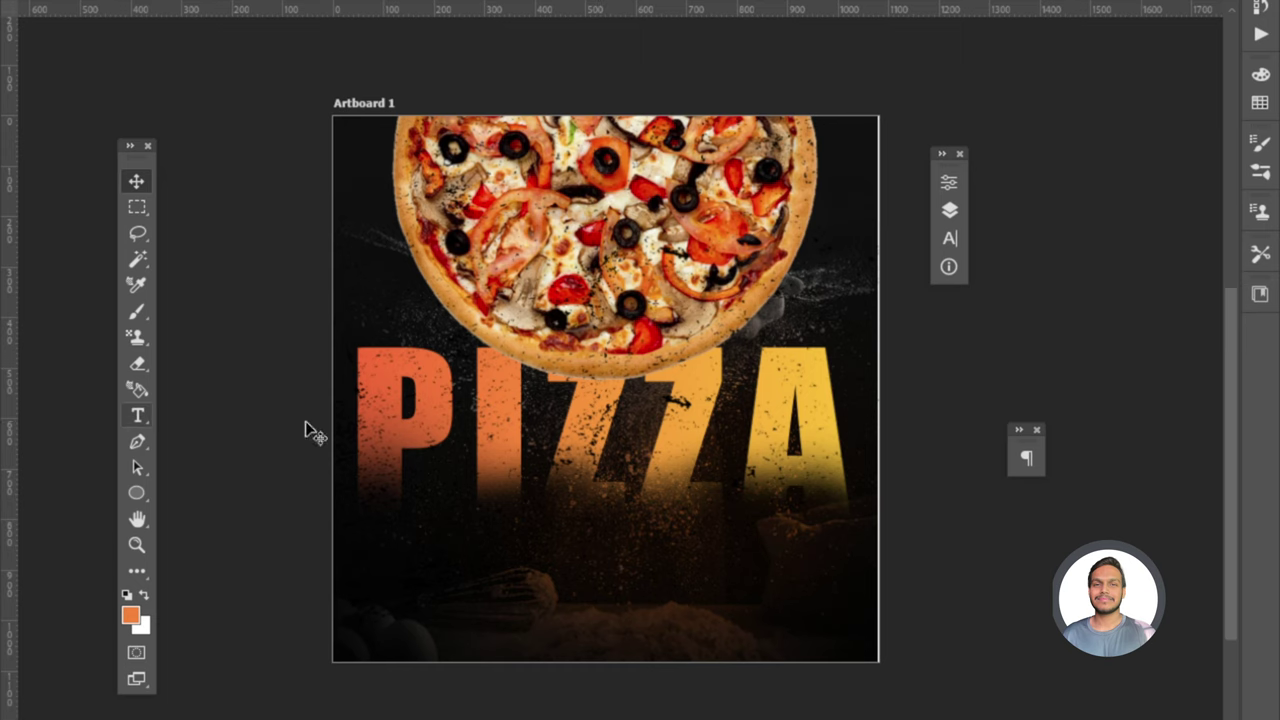
left_click(949, 210)
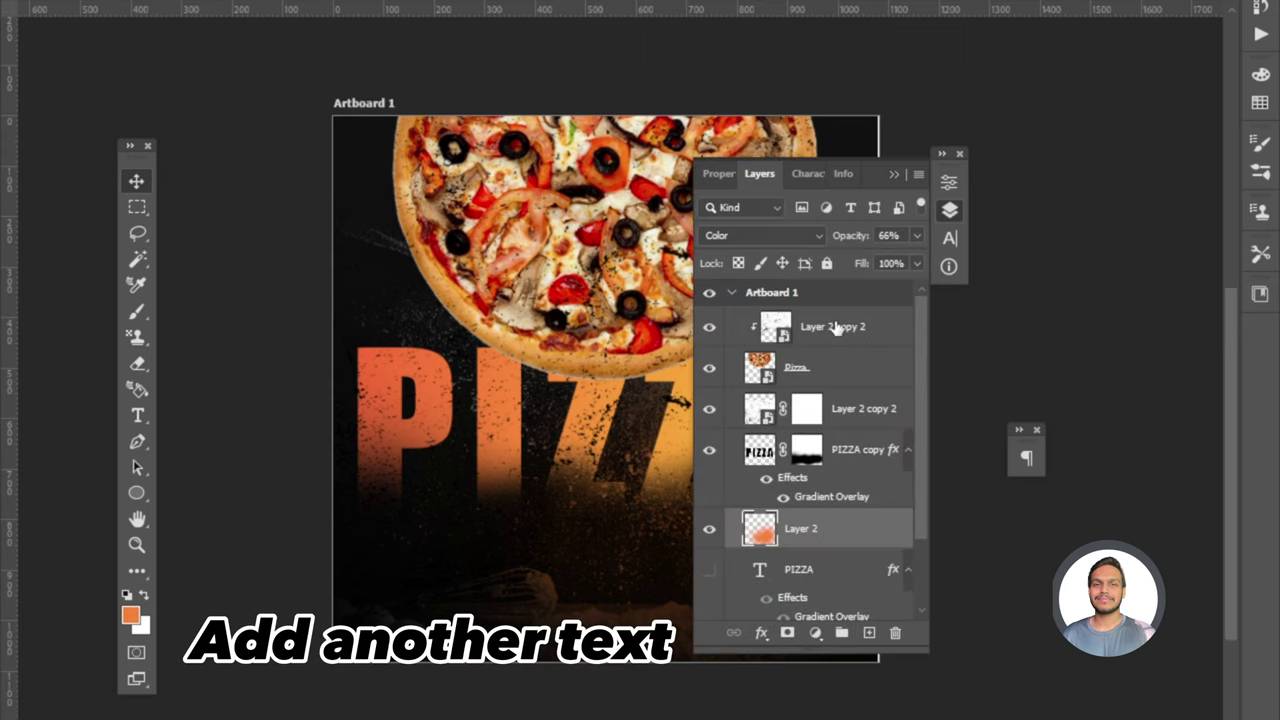
left_click(858, 456)
left_click(864, 424)
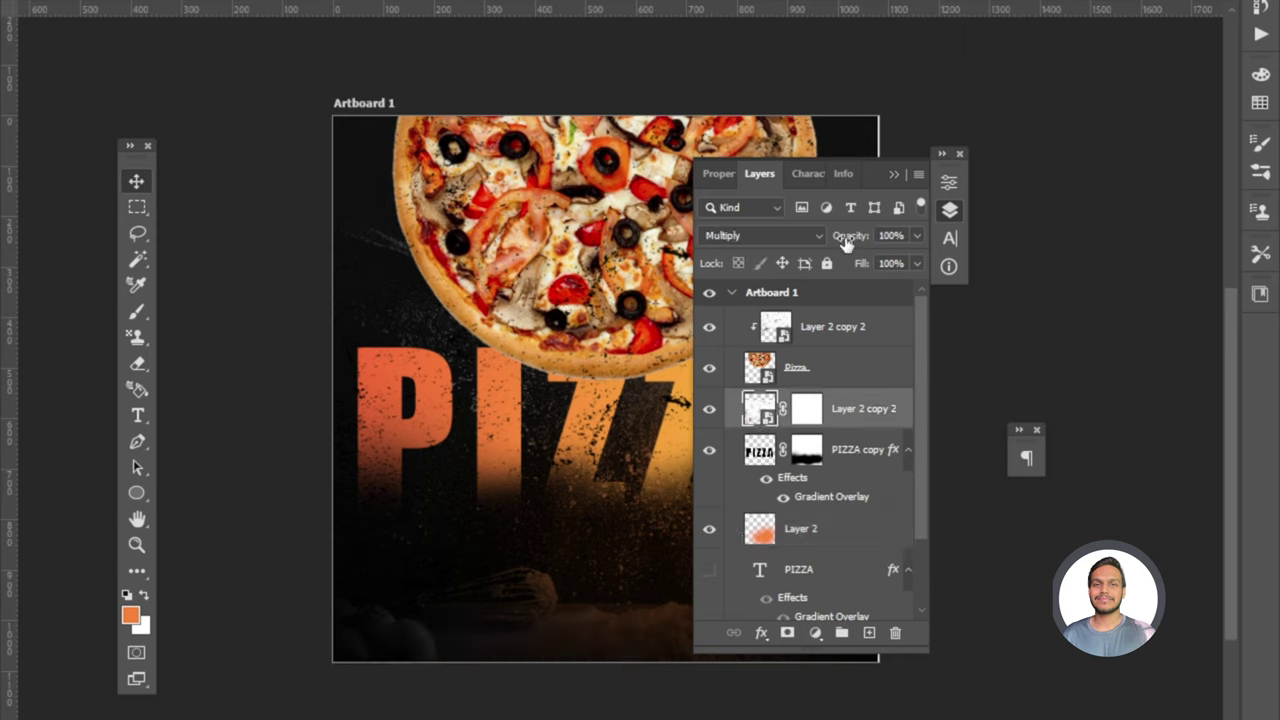
left_click(895, 176)
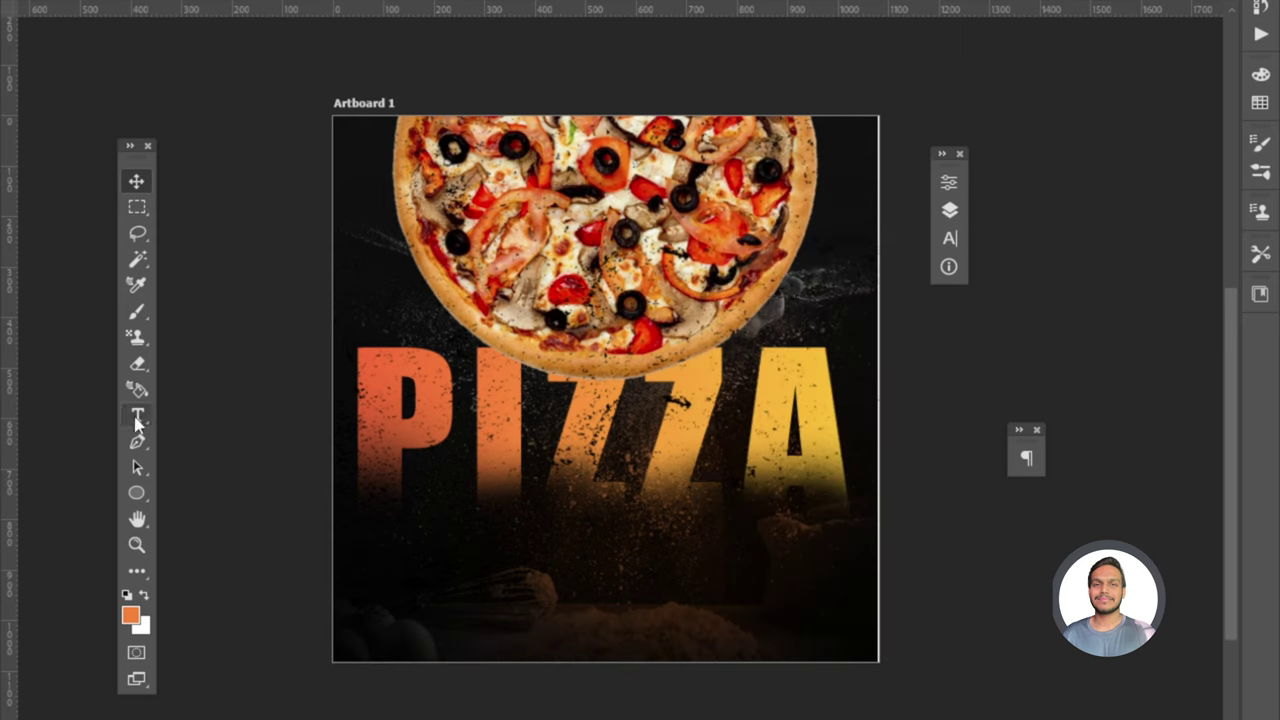
Add an orange 'Hot & Spicy' tagline below PIZZA in the Beauty Mountains Personal Use font.
left_click(137, 415)
left_click(515, 537)
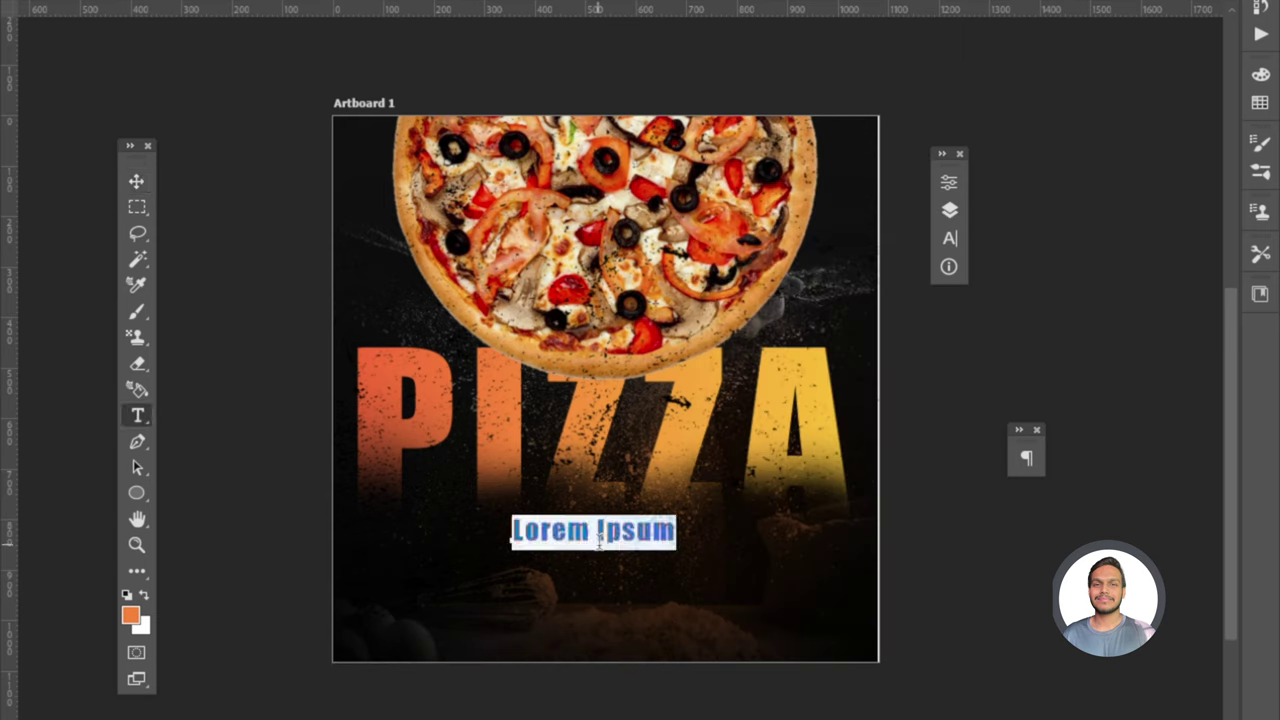
type("Hot &")
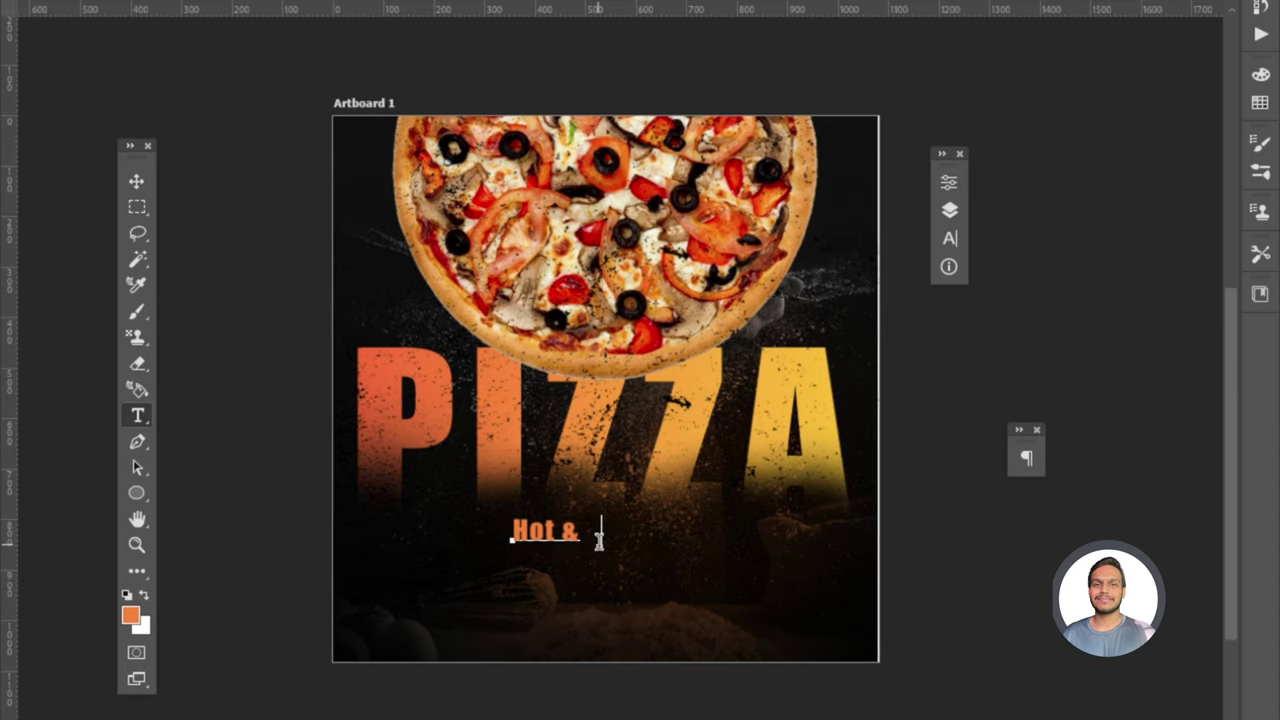
type("picy")
key("ctrl+a")
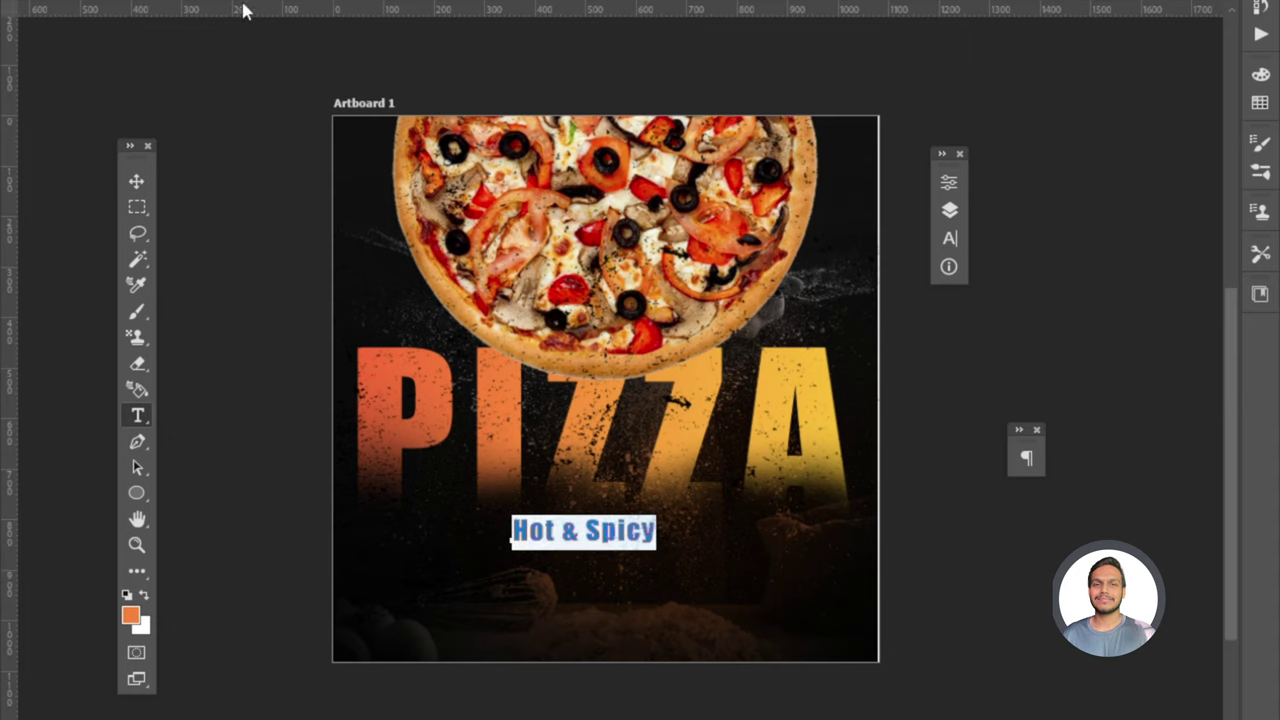
type("Beauty Mountains")
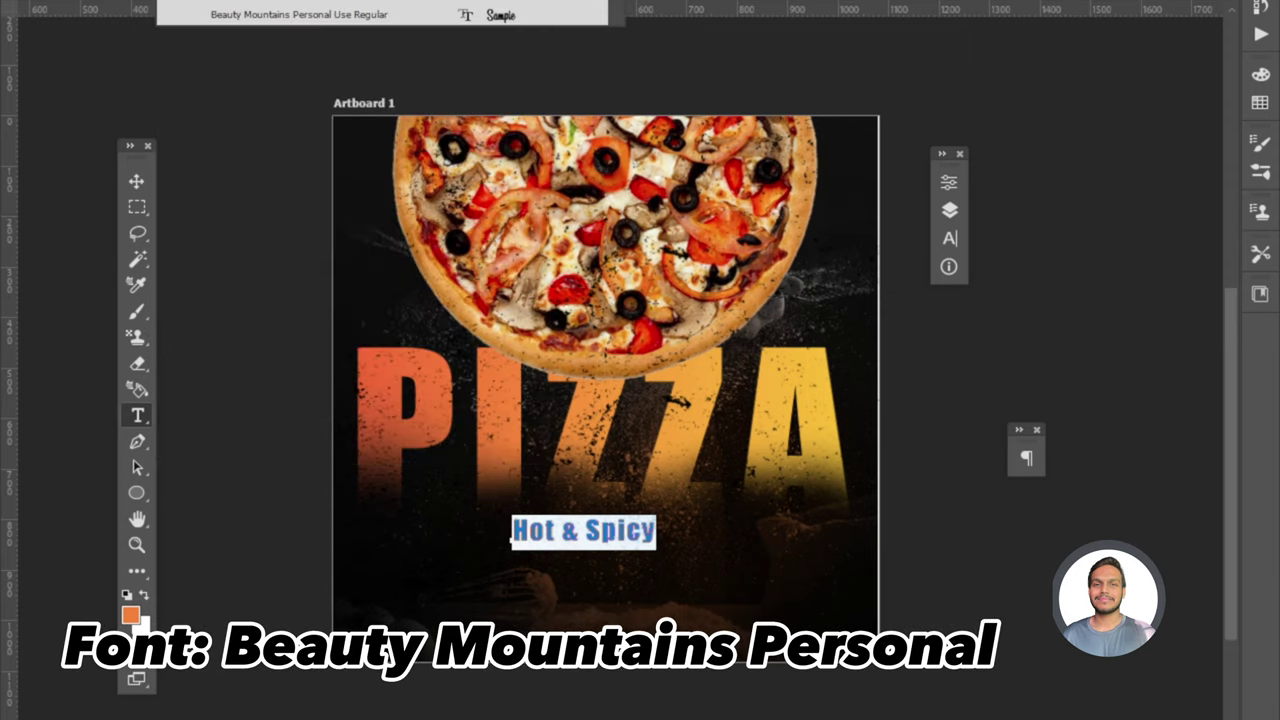
left_click(291, 17)
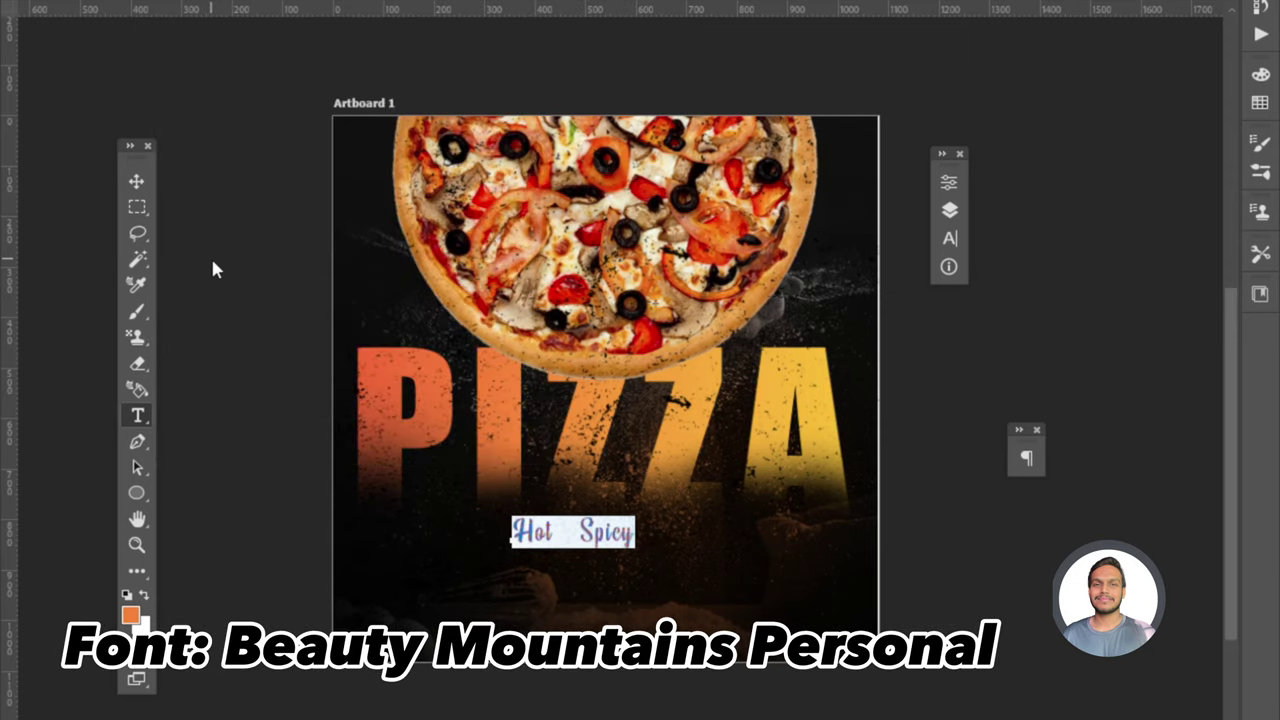
left_click(137, 181)
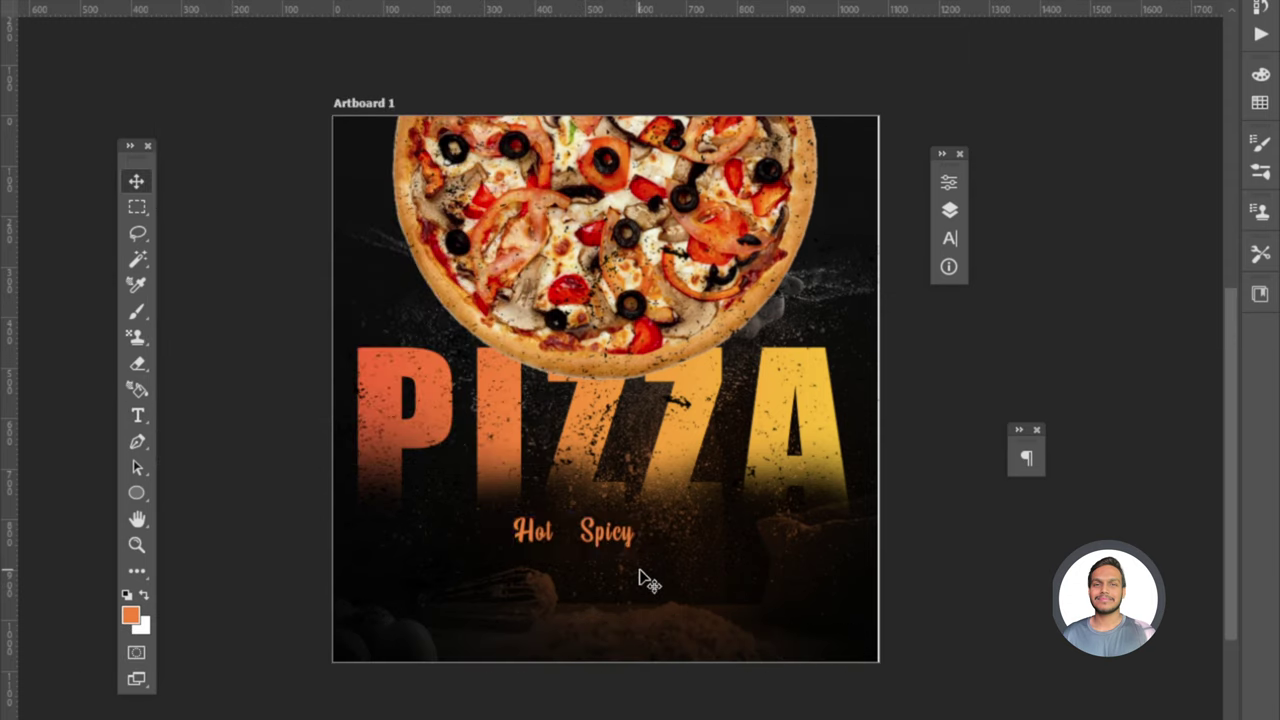
Enlarge the tagline, insert the missing '&' between Hot and Spicy, and move it up under PIZZA.
mouse_move(636, 556)
left_mouse_down()
mouse_move(812, 645)
mouse_move(845, 608)
left_mouse_up()
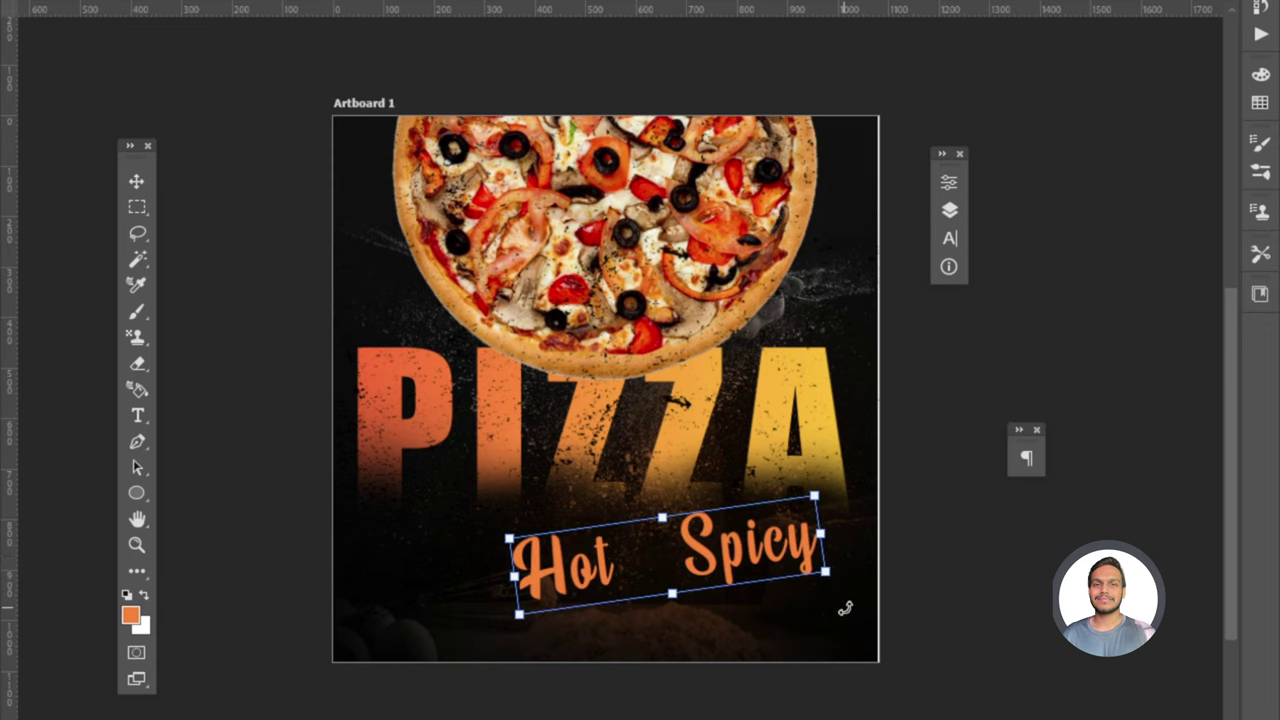
key("Return")
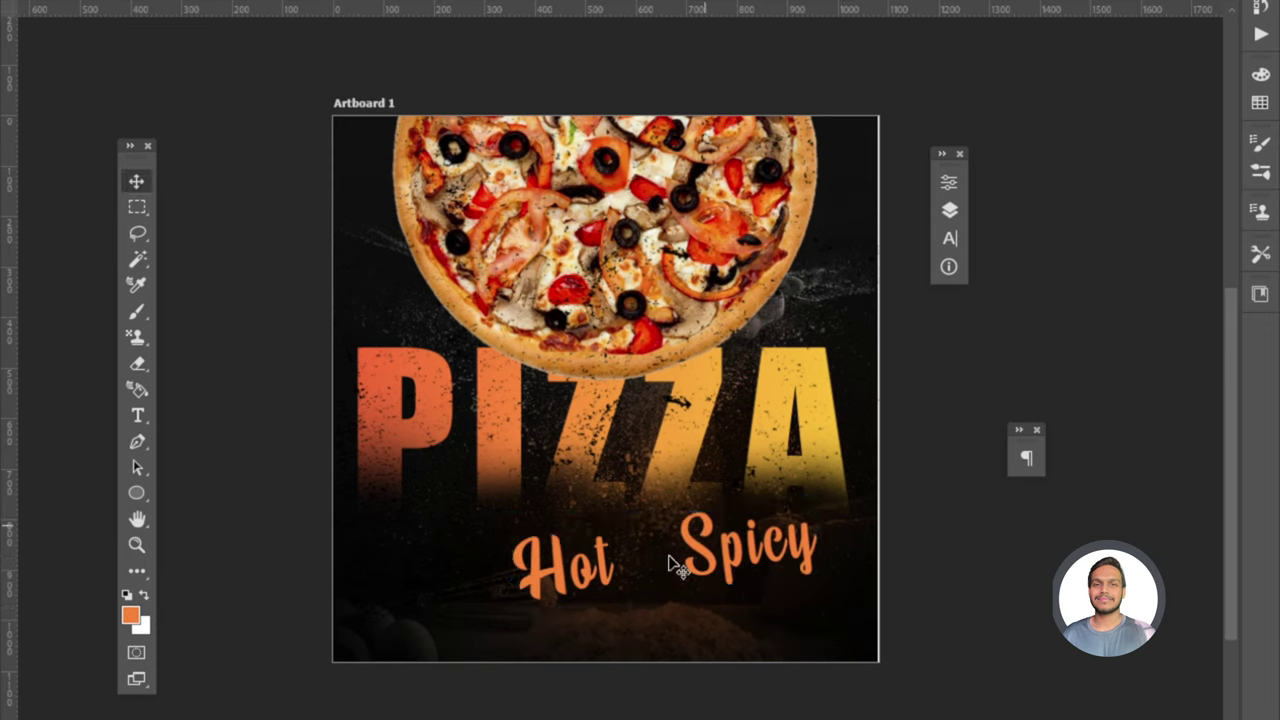
double_click(672, 565)
left_click(670, 553)
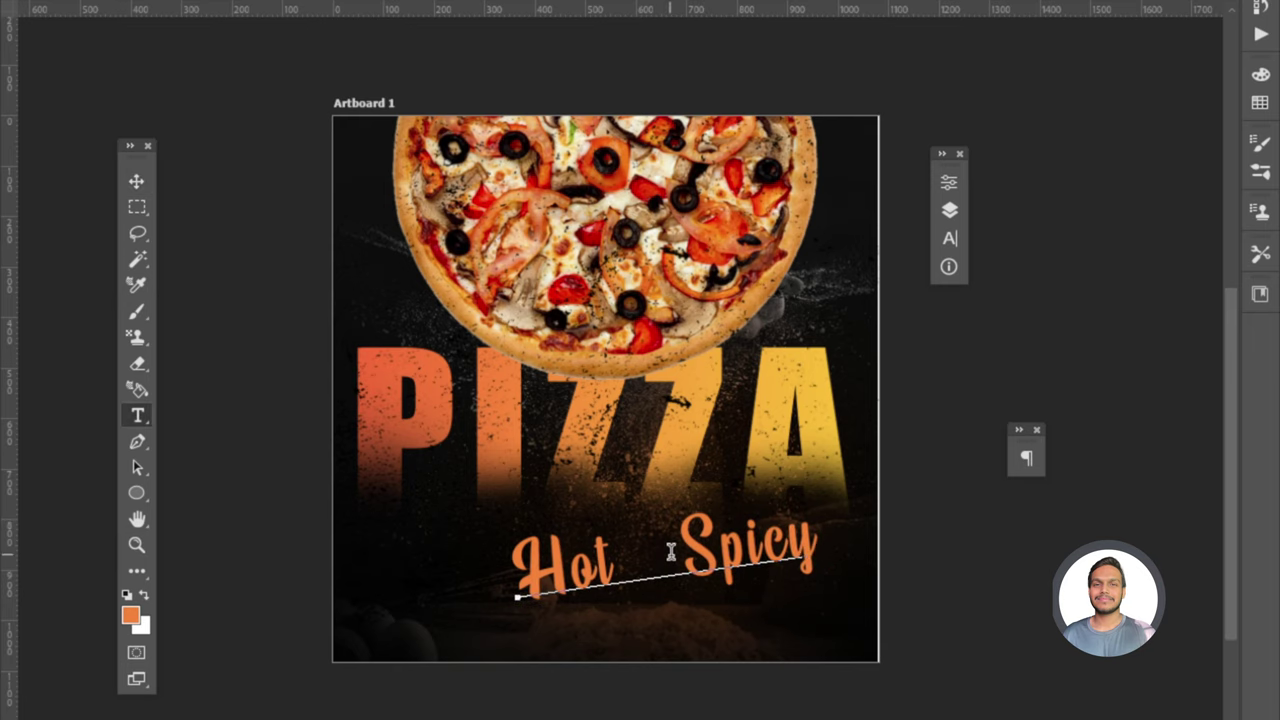
type("&")
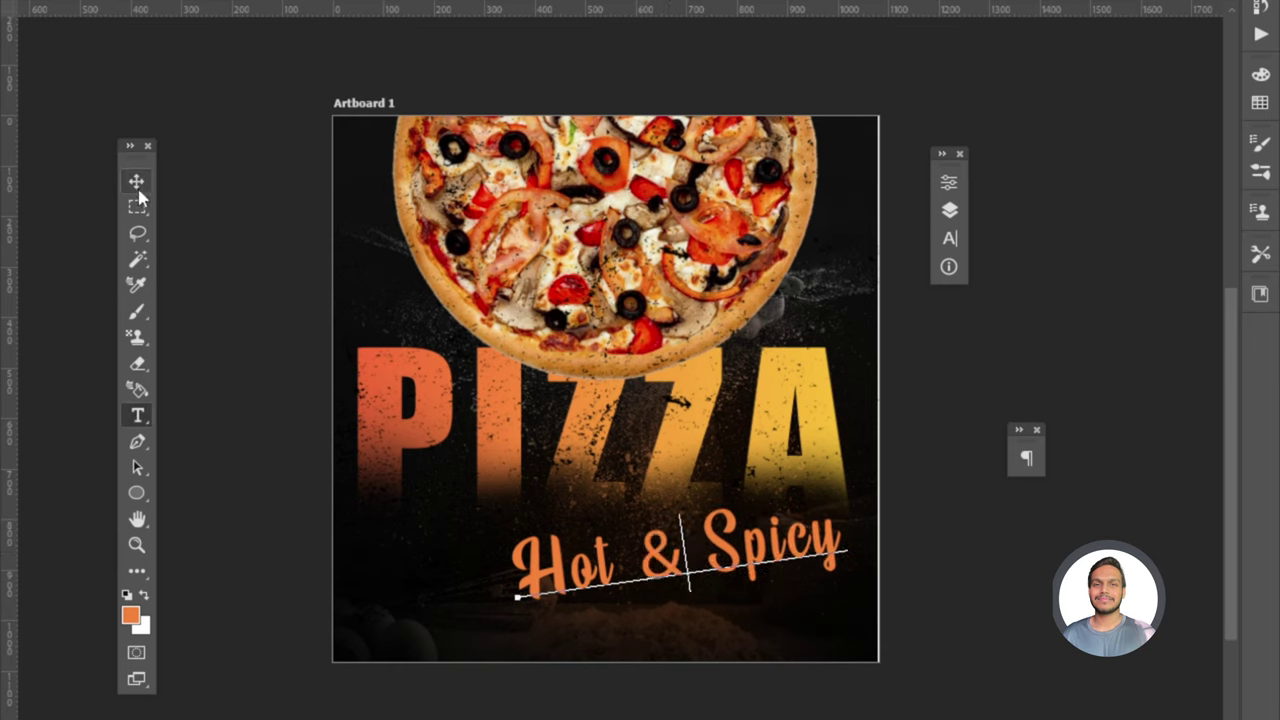
key("ctrl+Return")
left_click_drag(740, 566, 662, 500)
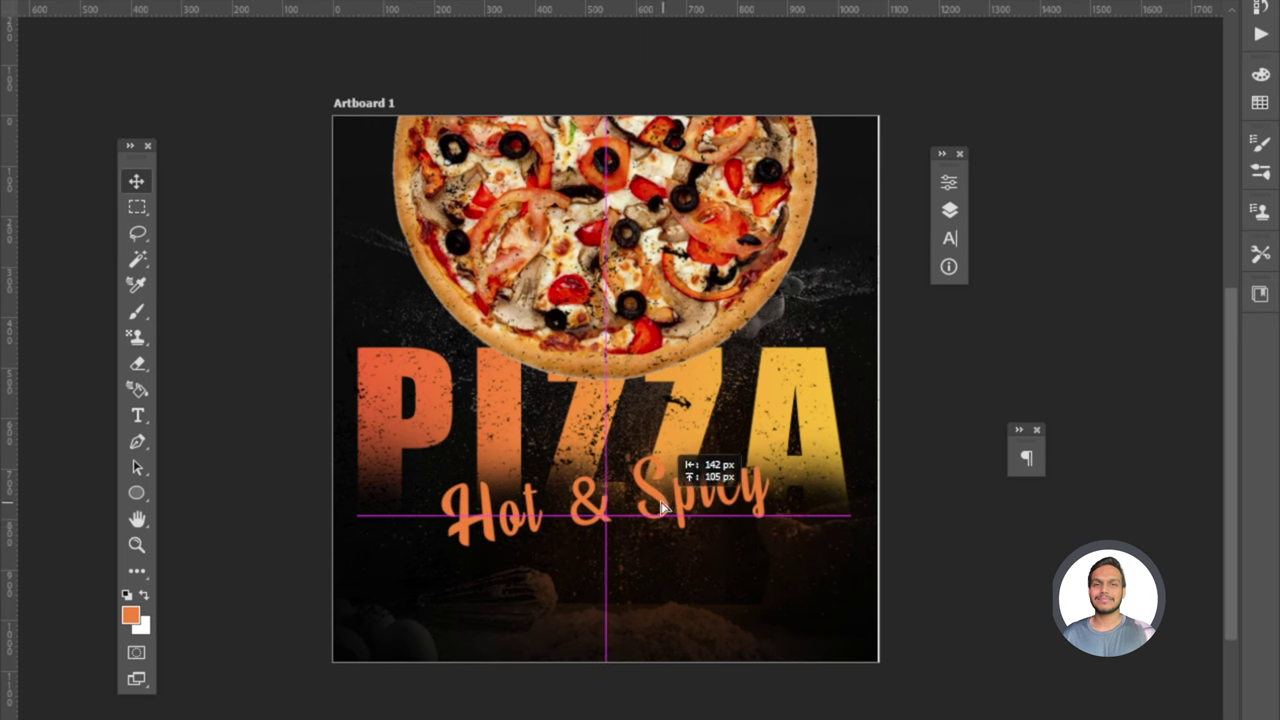
scroll(612, 510, "up", 1)
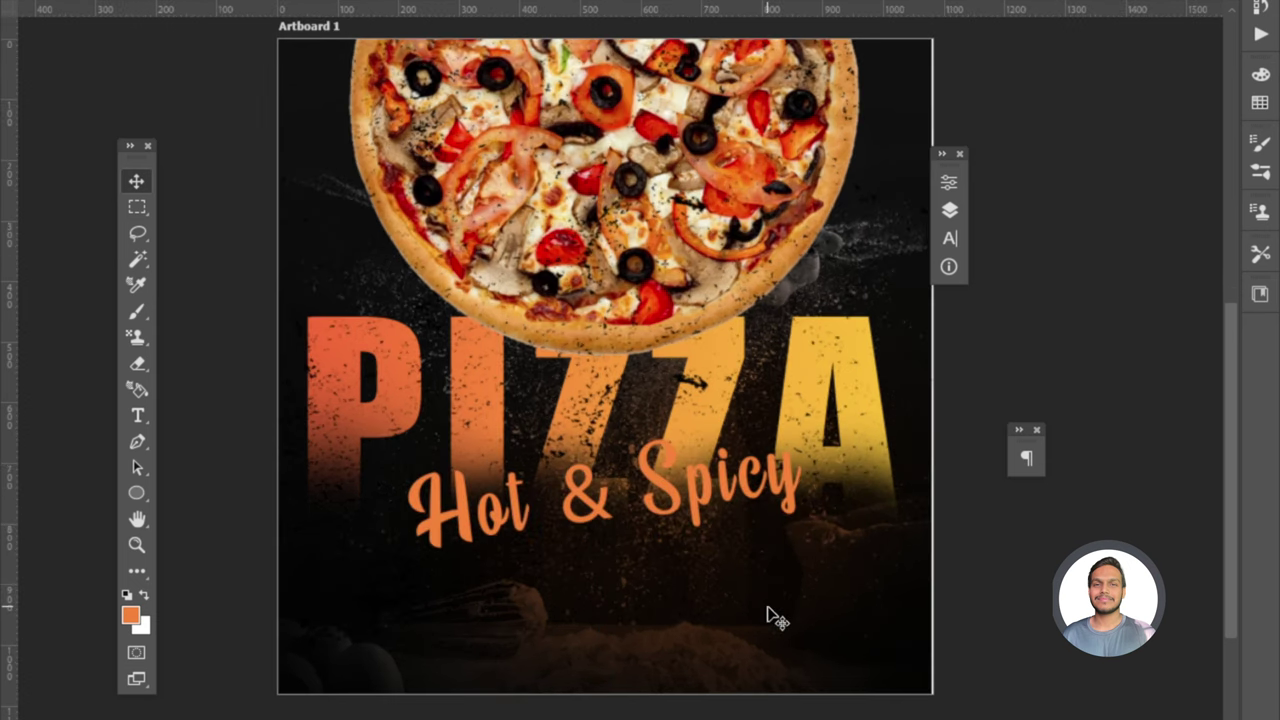
scroll(740, 590, "up", 1)
Give the Hot & Spicy layer a Cloud_05 gradient overlay and enable Outer Glow.
left_click(950, 212)
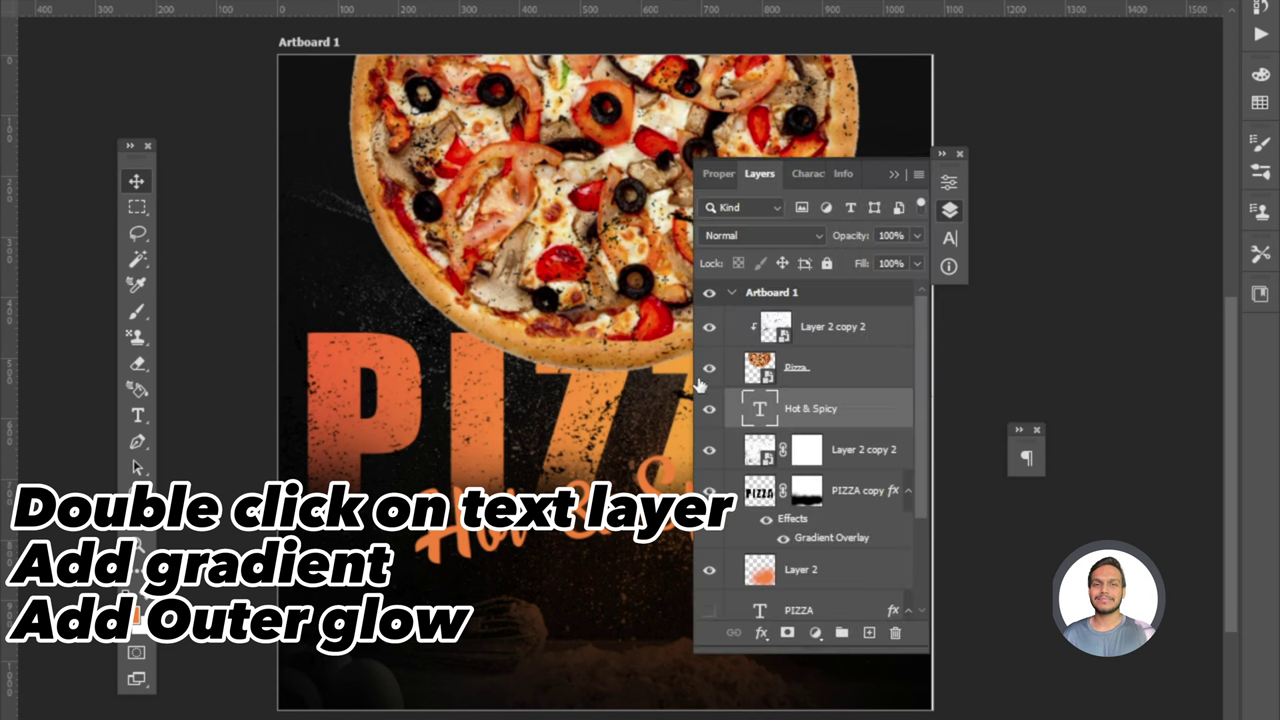
double_click(790, 395)
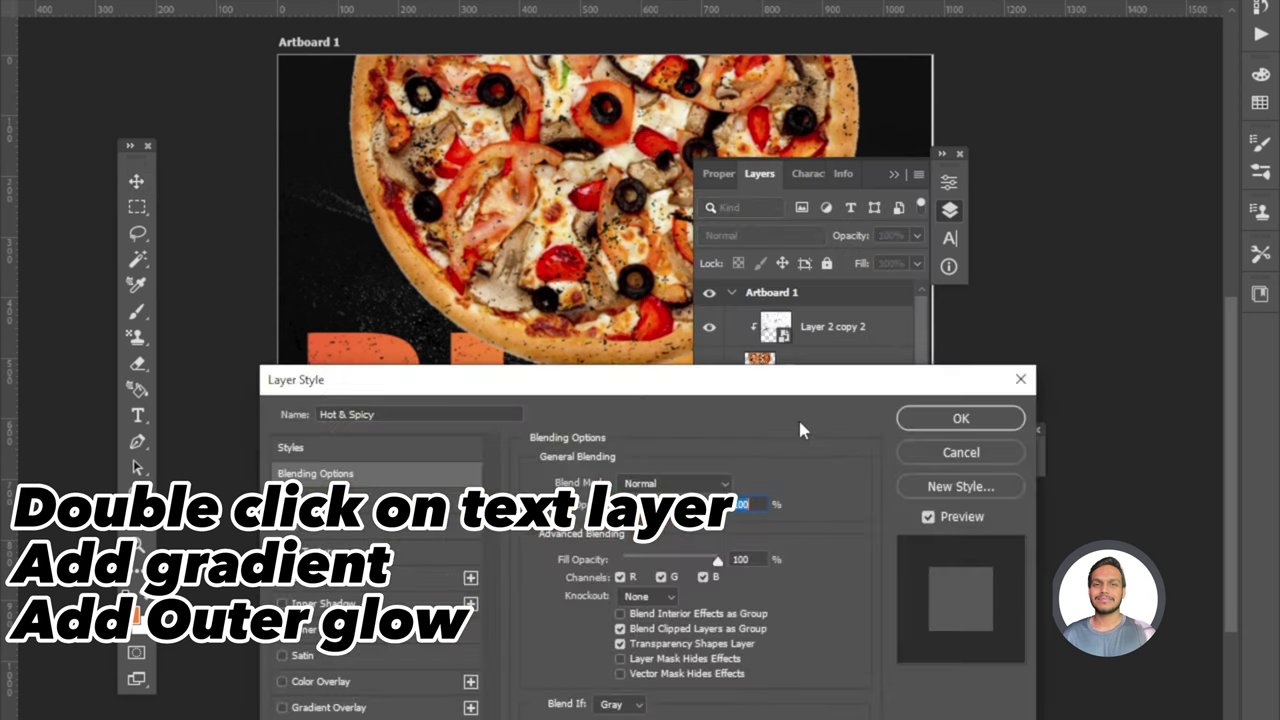
left_click(595, 491)
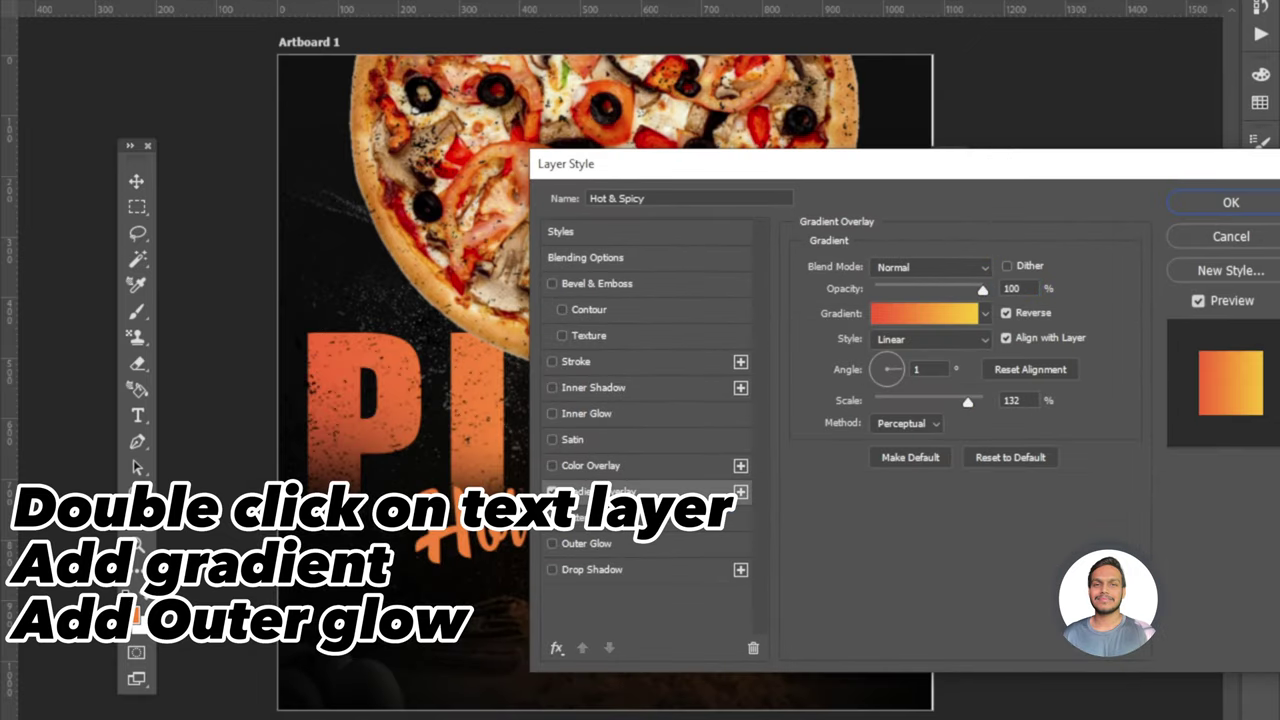
left_click(927, 320)
scroll(775, 340, "down", 2)
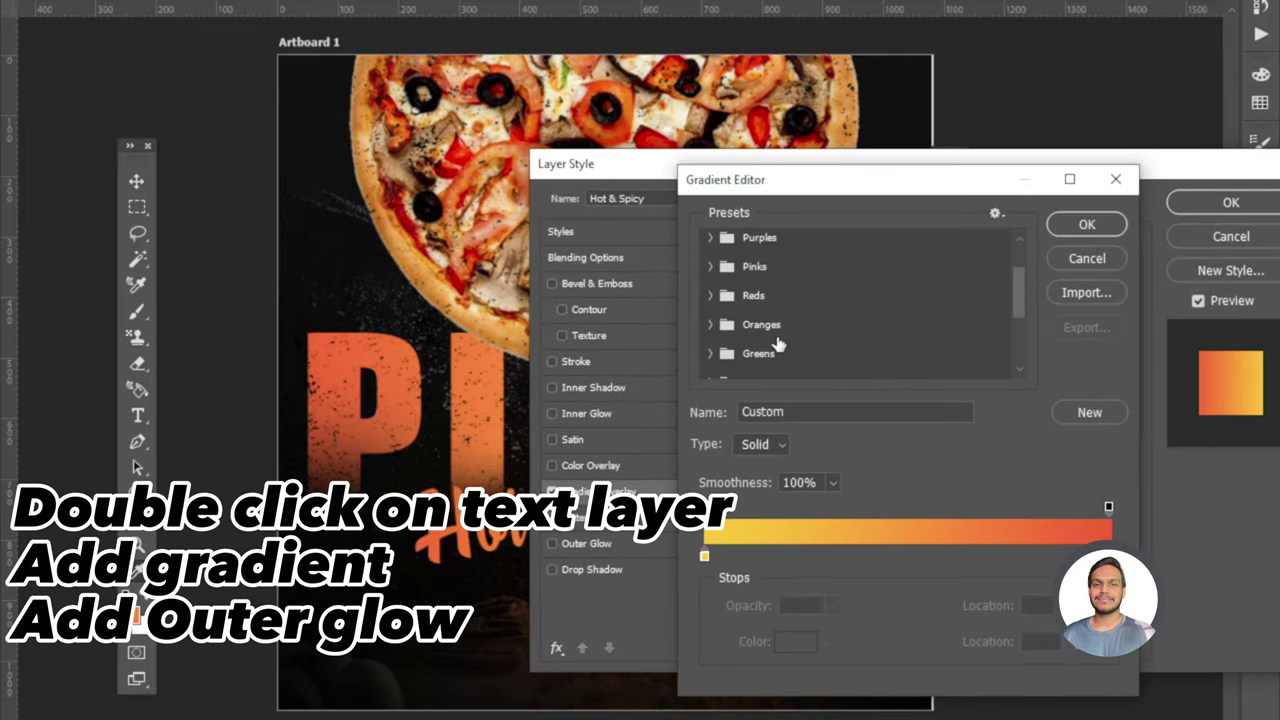
scroll(775, 340, "down", 3)
scroll(778, 343, "down", 2)
left_click(710, 278)
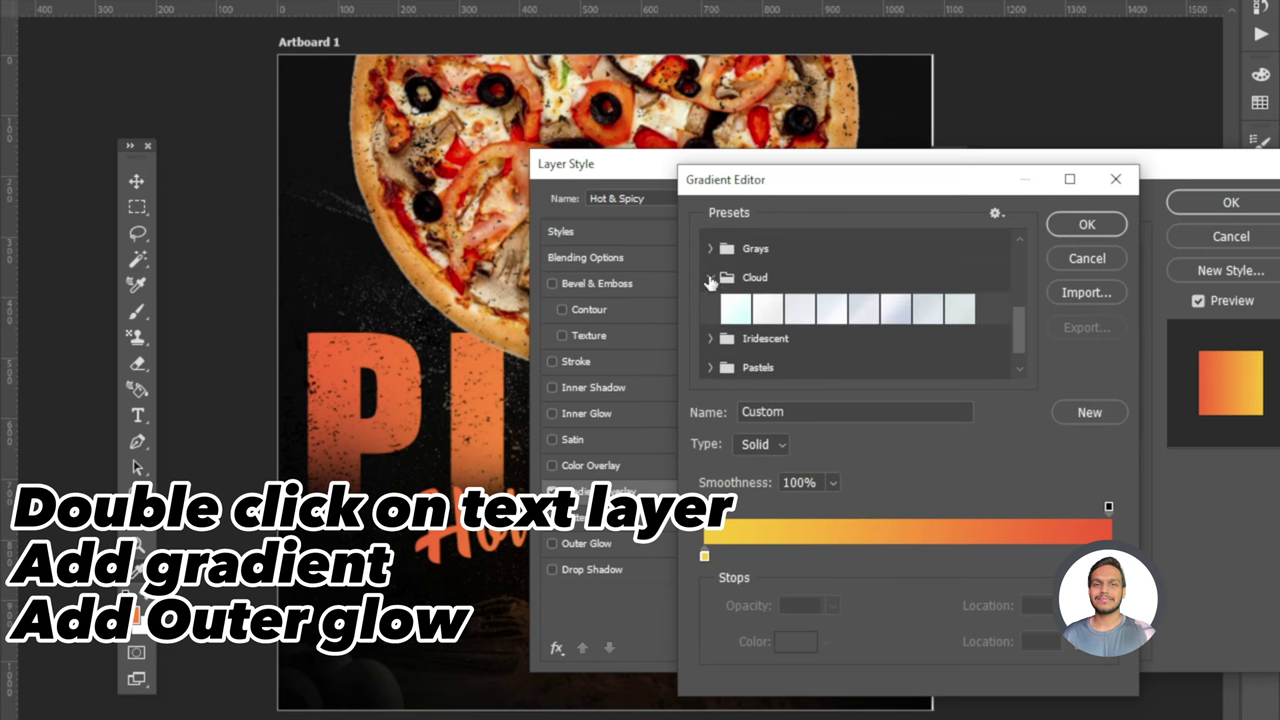
left_click(860, 308)
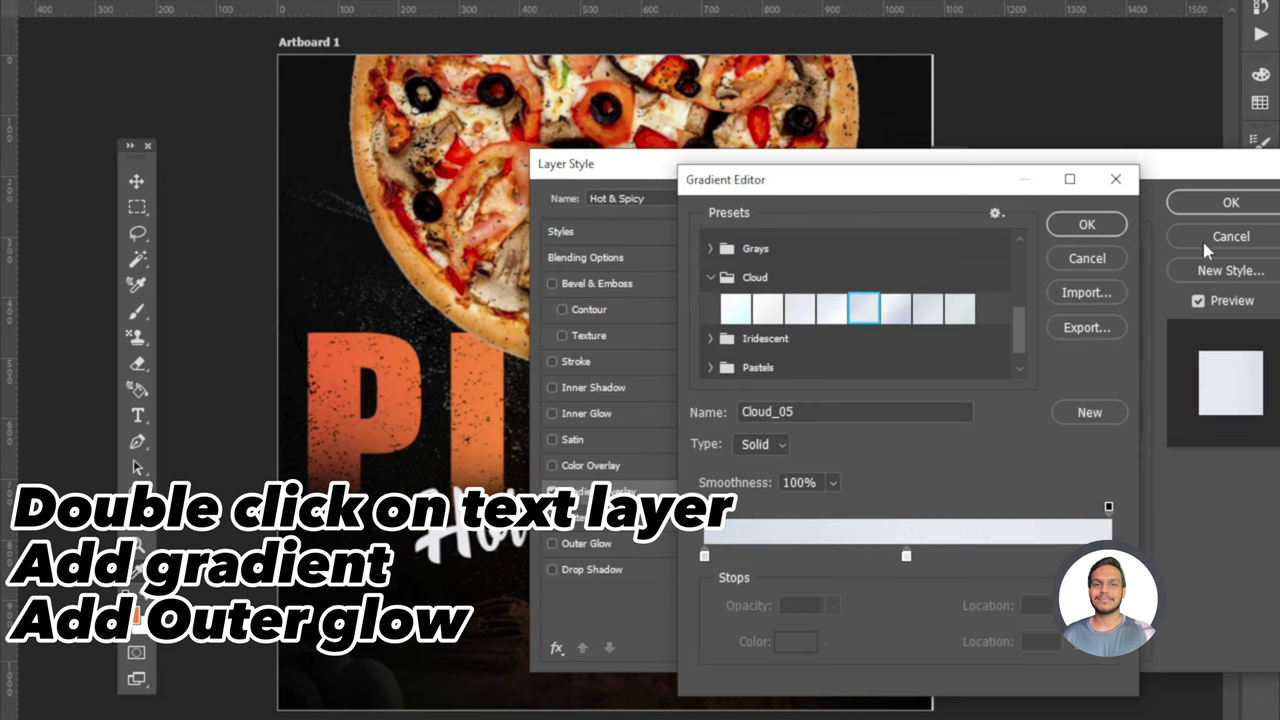
left_click(1087, 224)
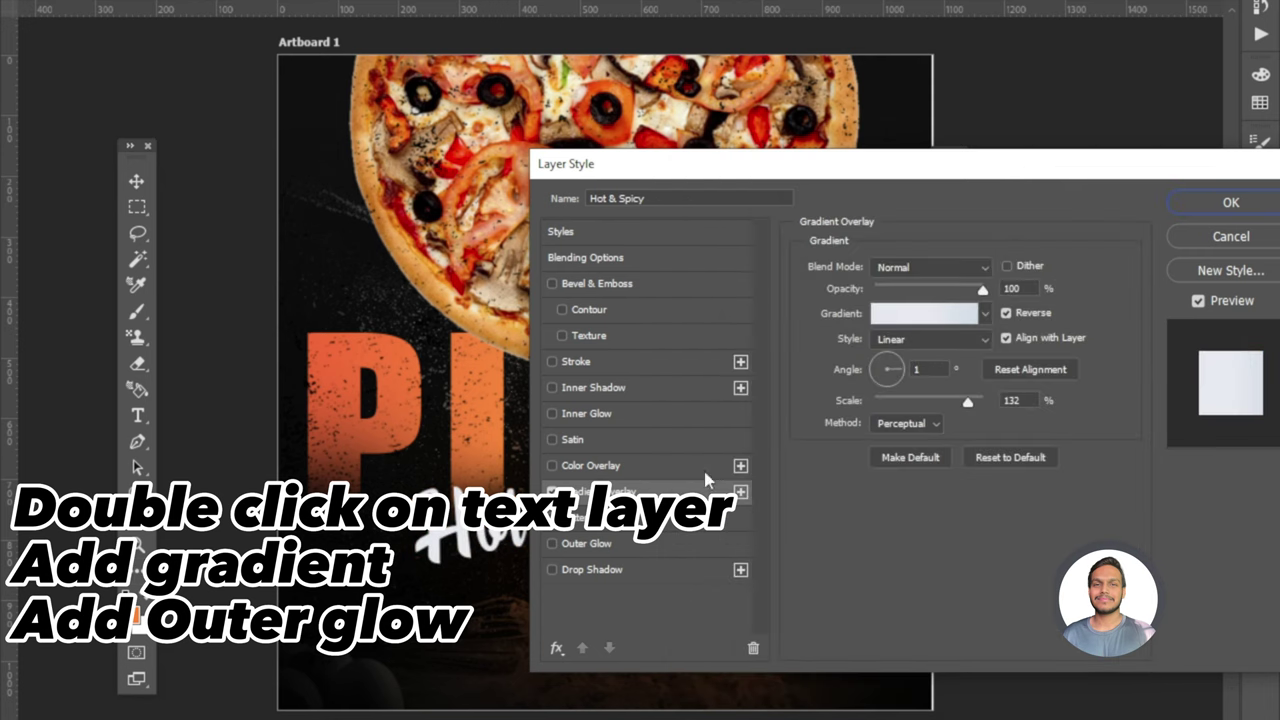
left_click(601, 547)
Set the tagline's outer glow to orange, 16 px size and 67% opacity, and apply the styles.
left_click(856, 340)
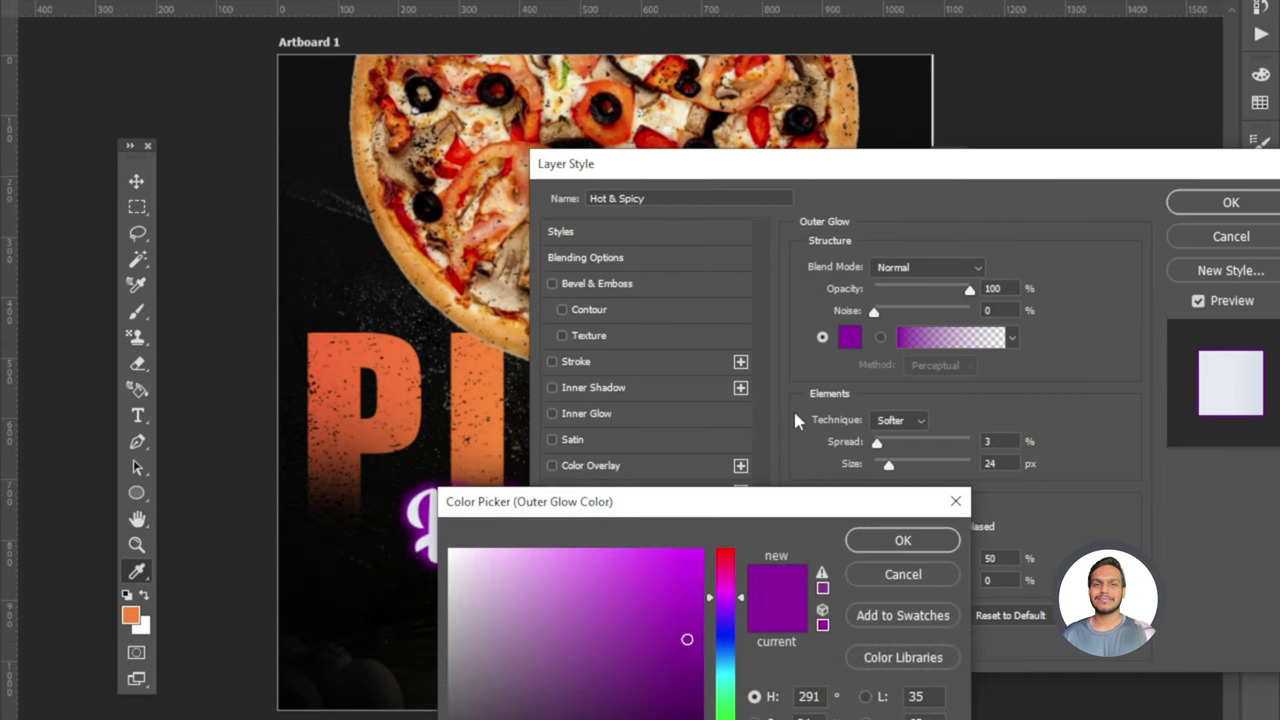
mouse_move(724, 597)
left_mouse_down()
mouse_move(724, 552)
mouse_move(724, 712)
left_mouse_up()
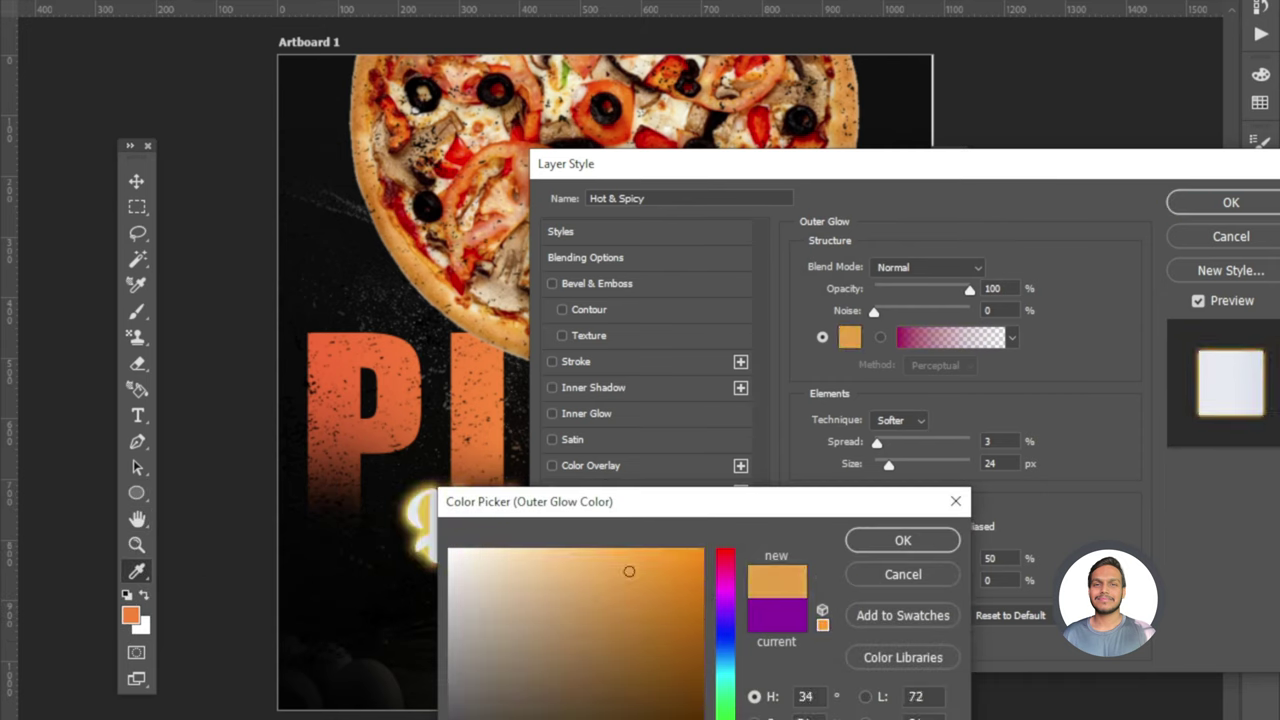
left_click(652, 577)
left_click_drag(652, 577, 652, 568)
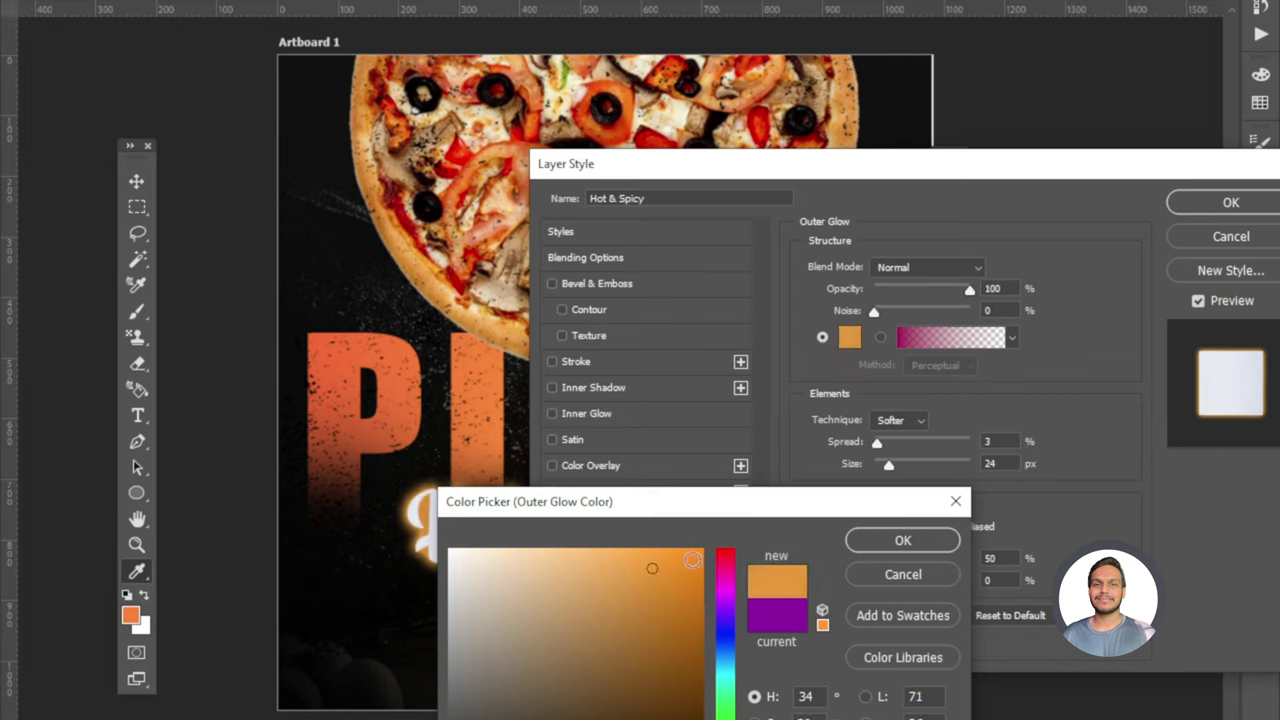
left_click(866, 542)
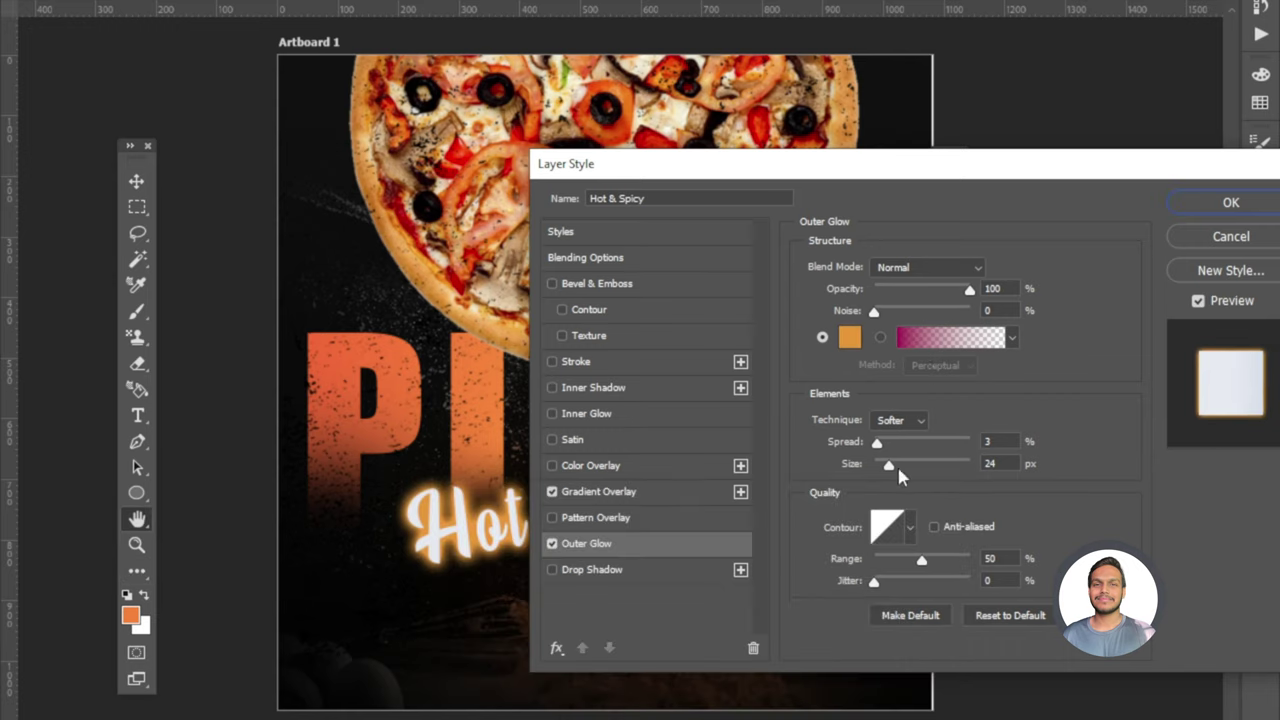
left_click_drag(898, 472, 886, 466)
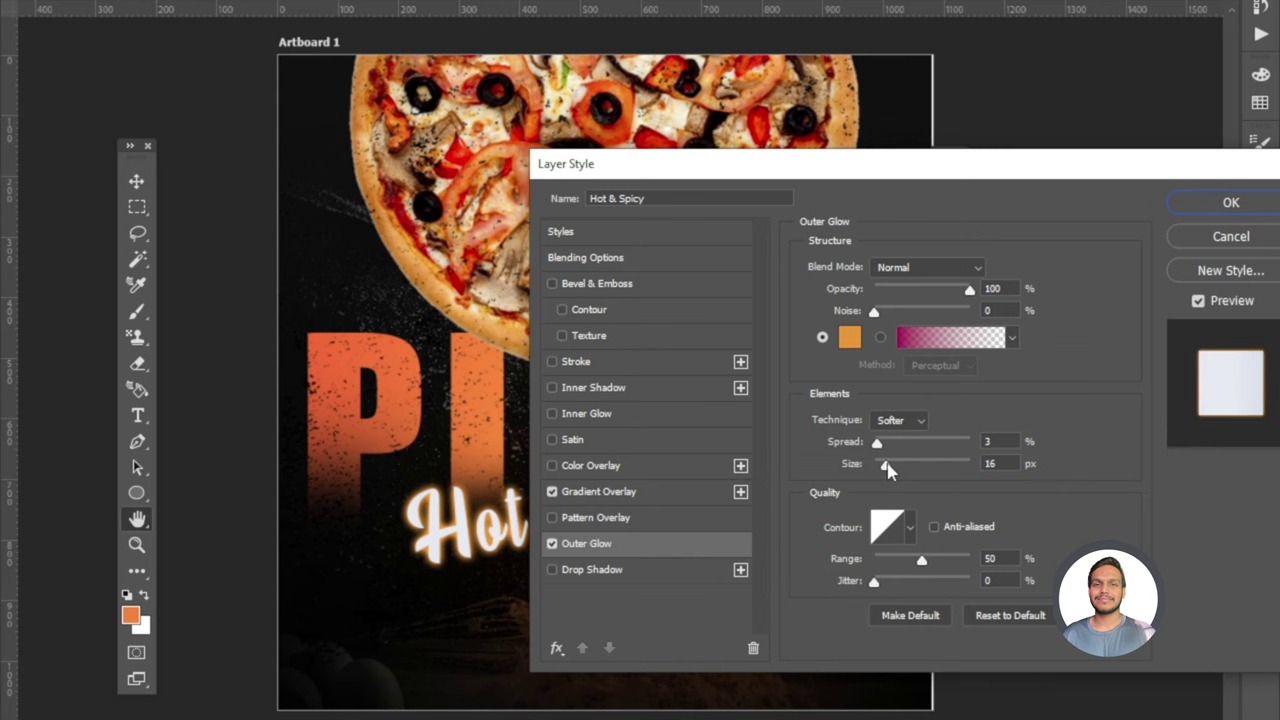
left_click_drag(760, 162, 590, 567)
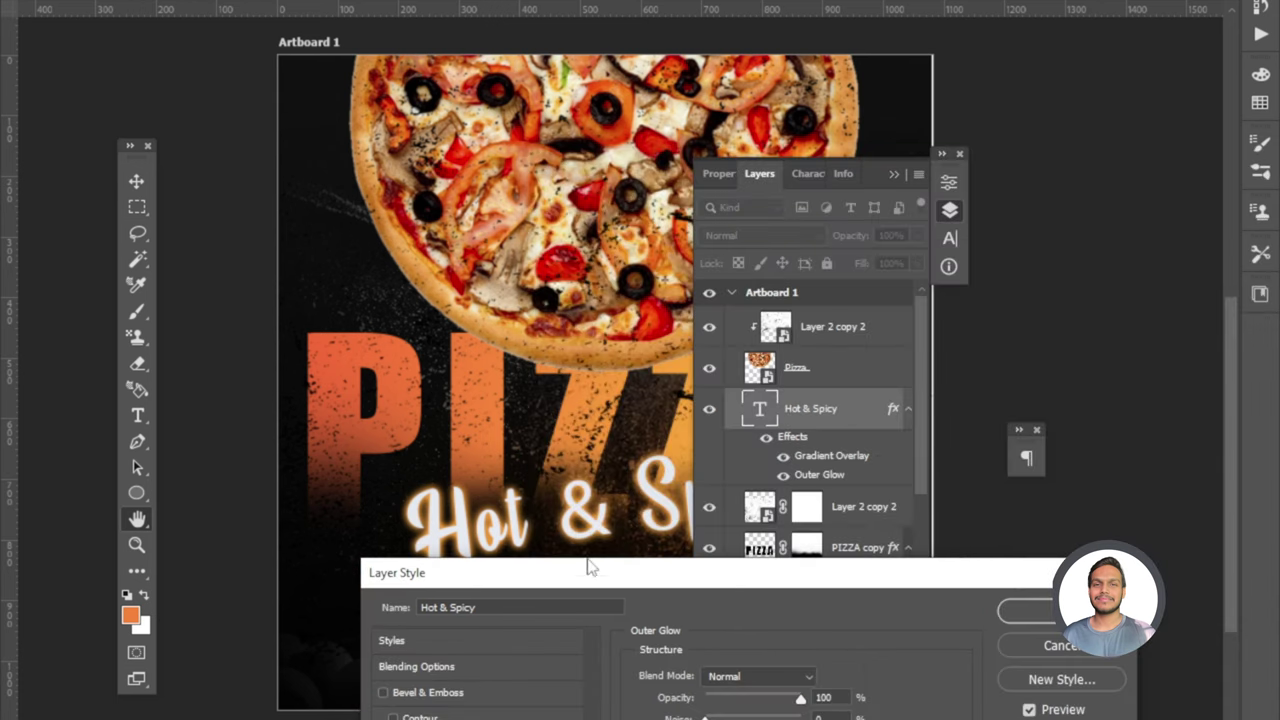
mouse_move(698, 580)
left_mouse_down()
mouse_move(680, 637)
mouse_move(771, 338)
left_mouse_up()
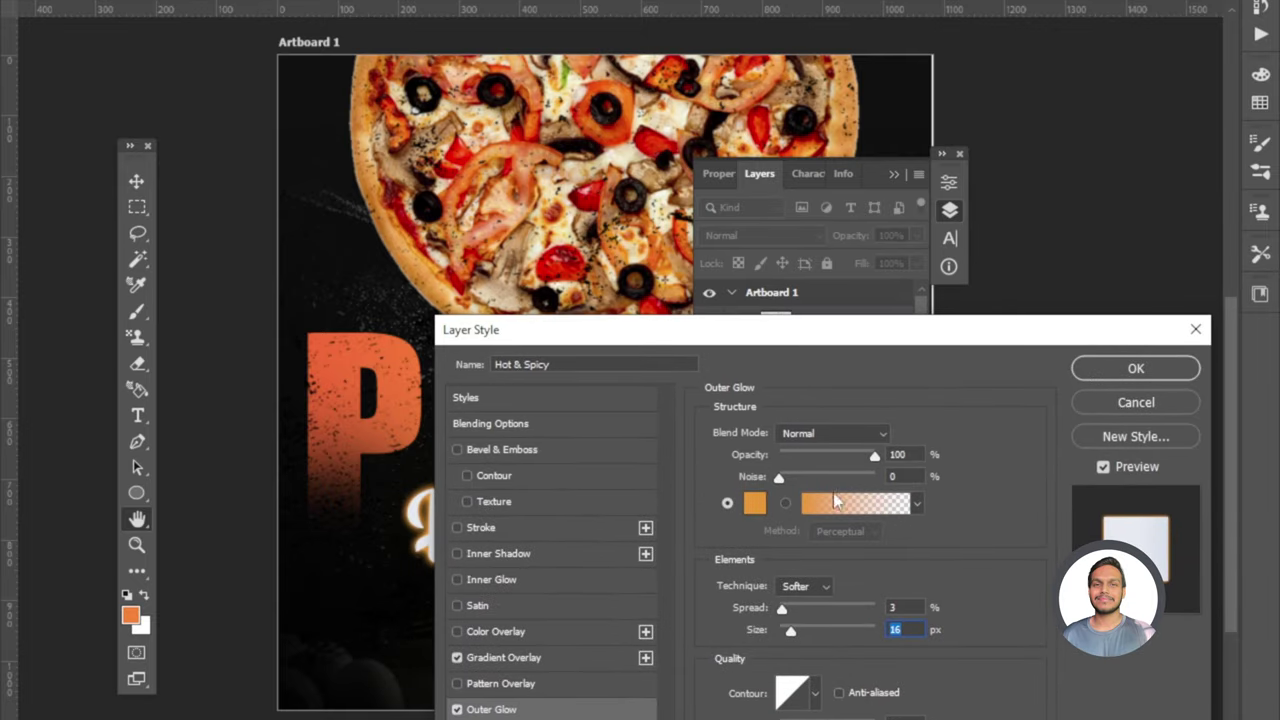
left_click_drag(846, 453, 843, 452)
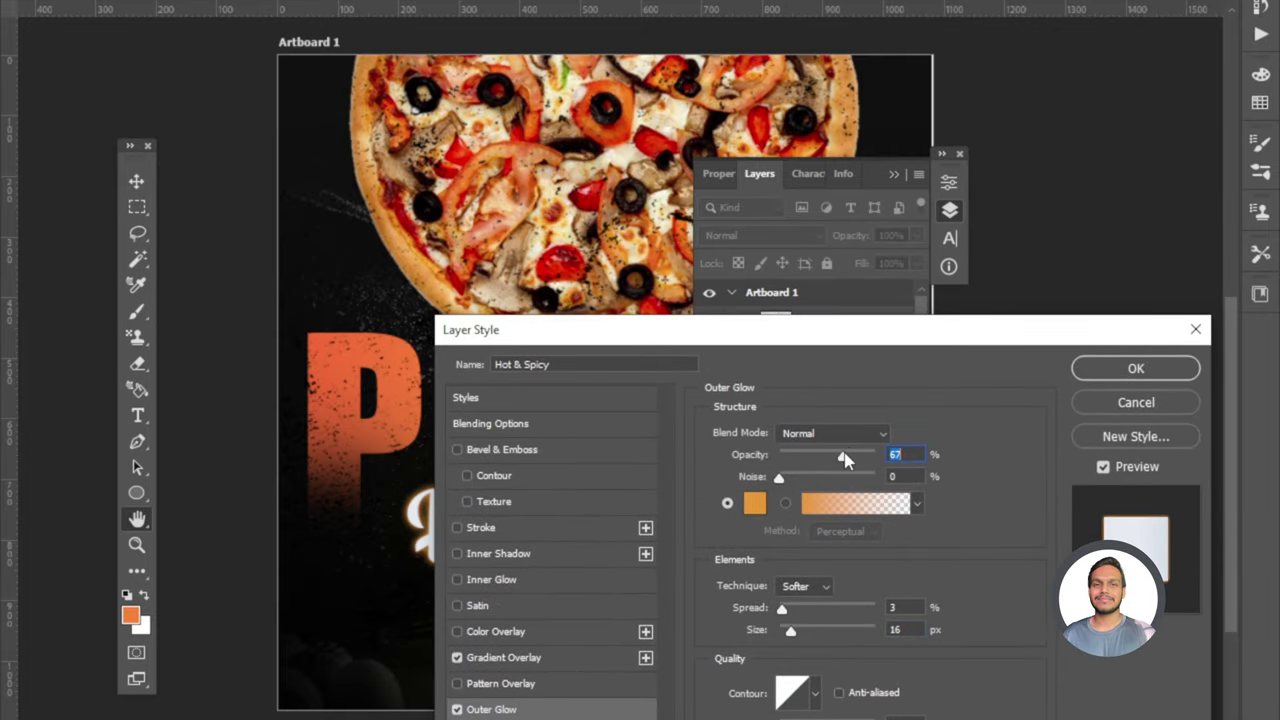
left_click(1109, 374)
left_click_drag(868, 172, 1120, 169)
Nudge the tagline up, paste the contact and ORDER NOW layers, and move phone/website text bottom-left.
left_click_drag(707, 538, 709, 521)
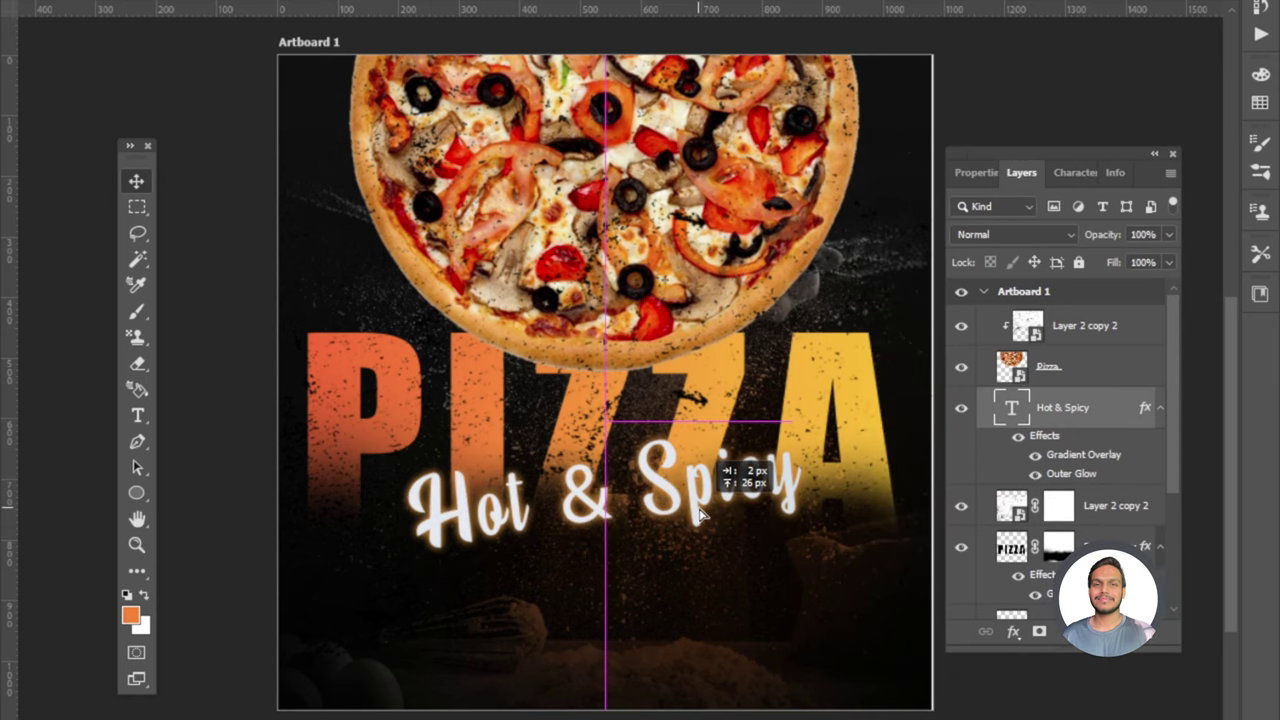
scroll(723, 571, "down", 2)
scroll(723, 571, "down", 1)
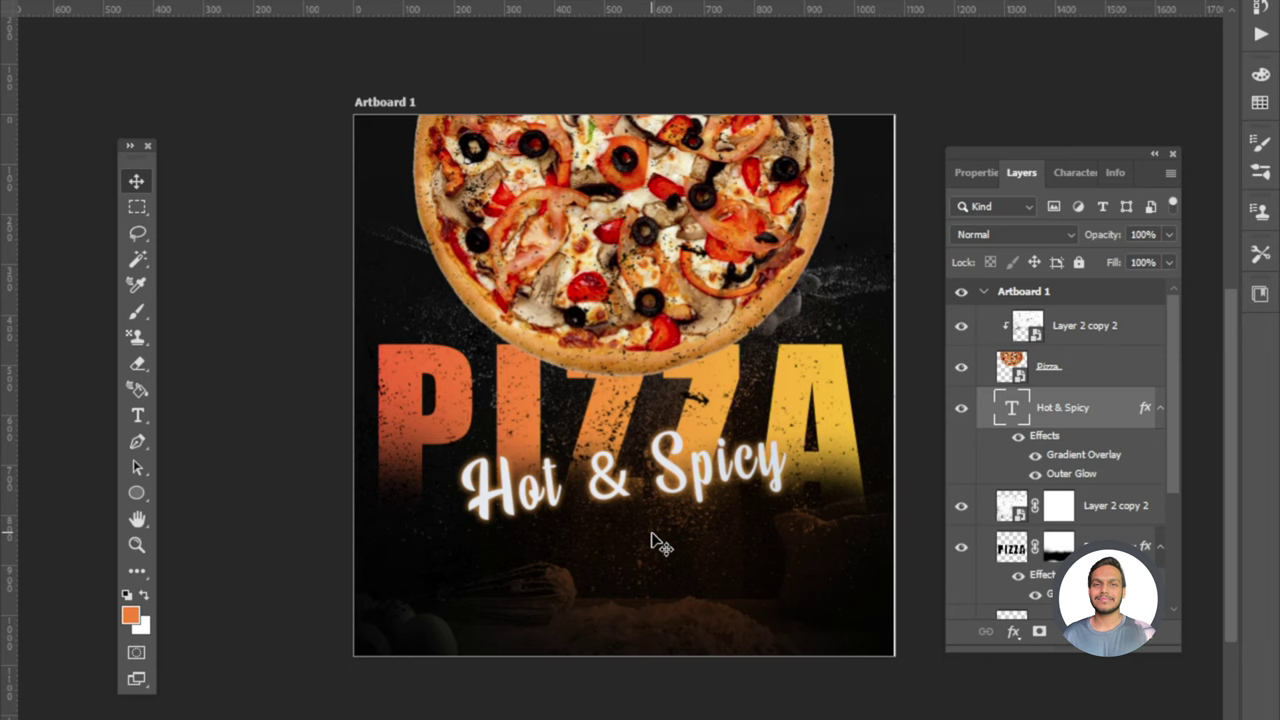
key("ctrl+v")
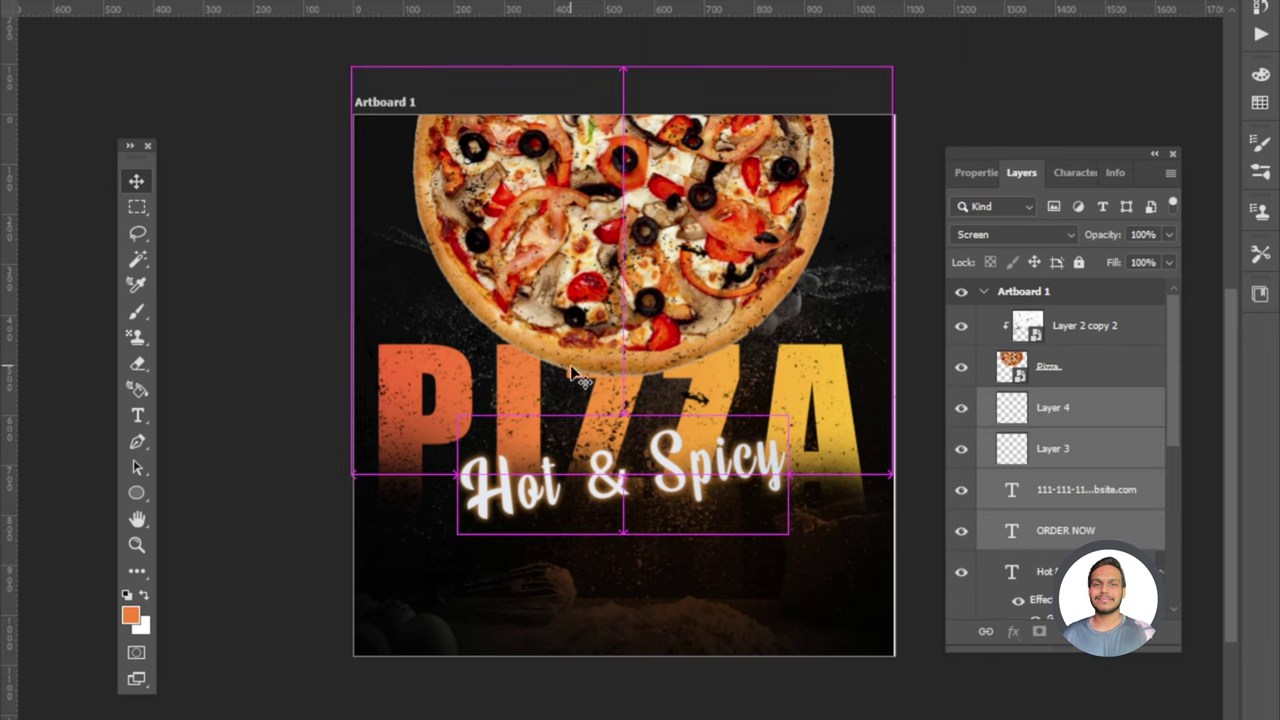
left_click_drag(682, 432, 617, 394)
mouse_move(436, 420)
left_mouse_down()
mouse_move(436, 614)
mouse_move(422, 628)
mouse_move(428, 619)
left_mouse_up()
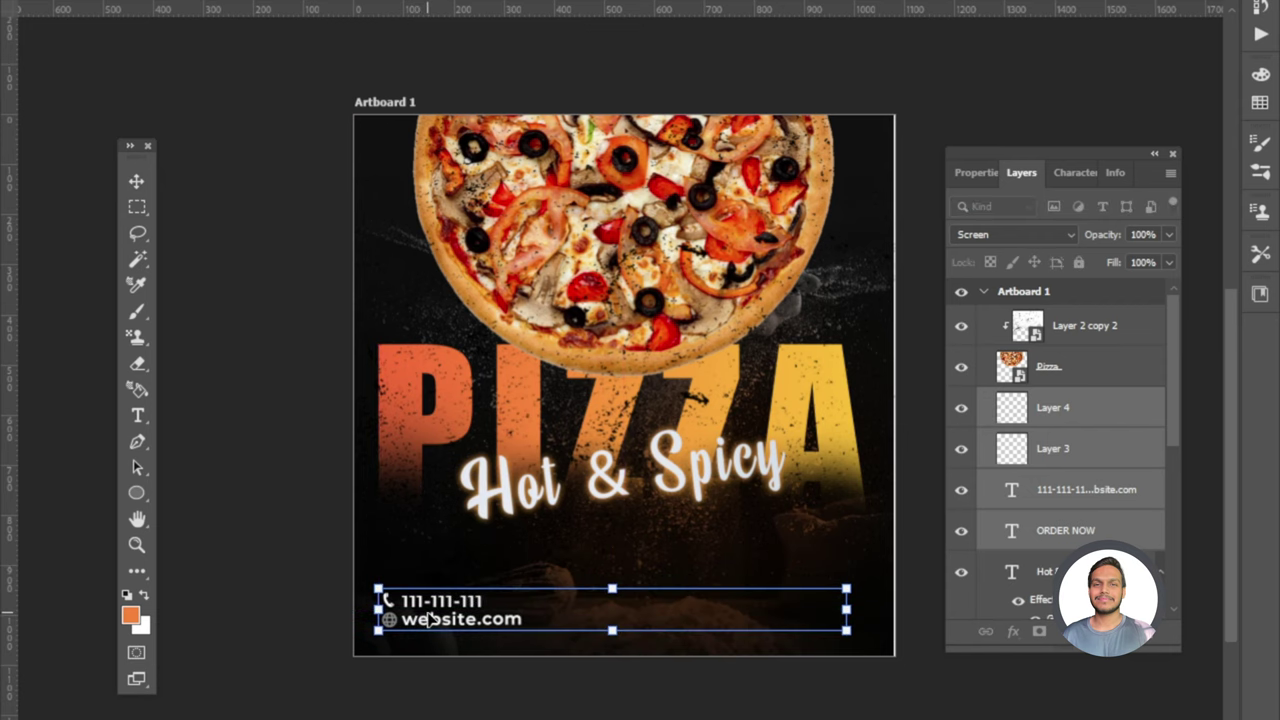
scroll(632, 435, "up", 2)
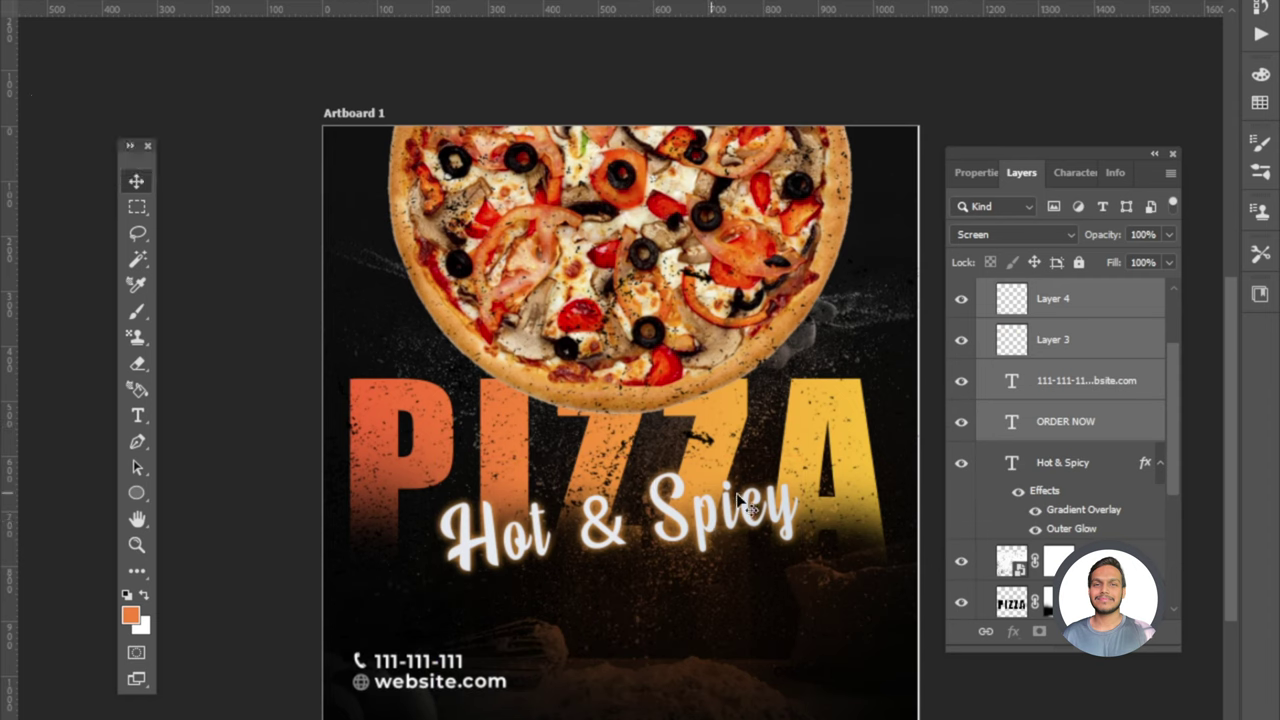
Paste the white rounded ORDER NOW button and place it bottom-right, level with the contact details.
key("ctrl+v")
left_click(620, 426)
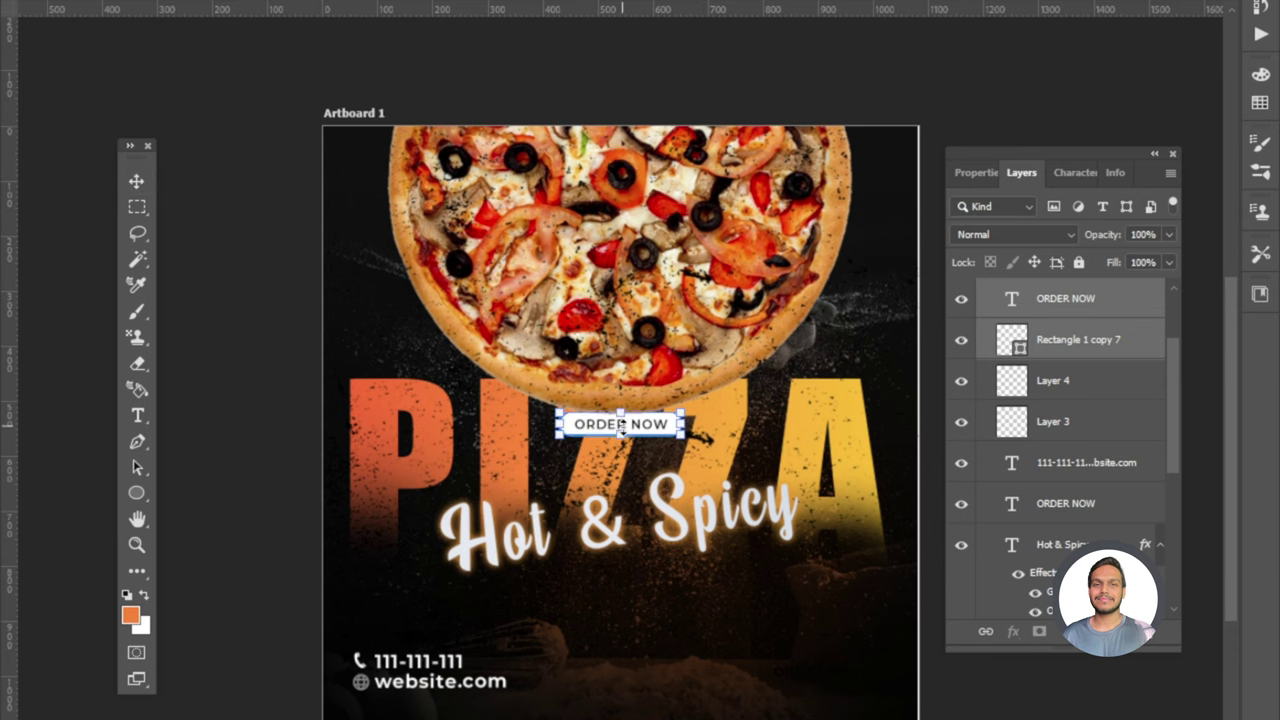
left_click_drag(631, 430, 906, 700)
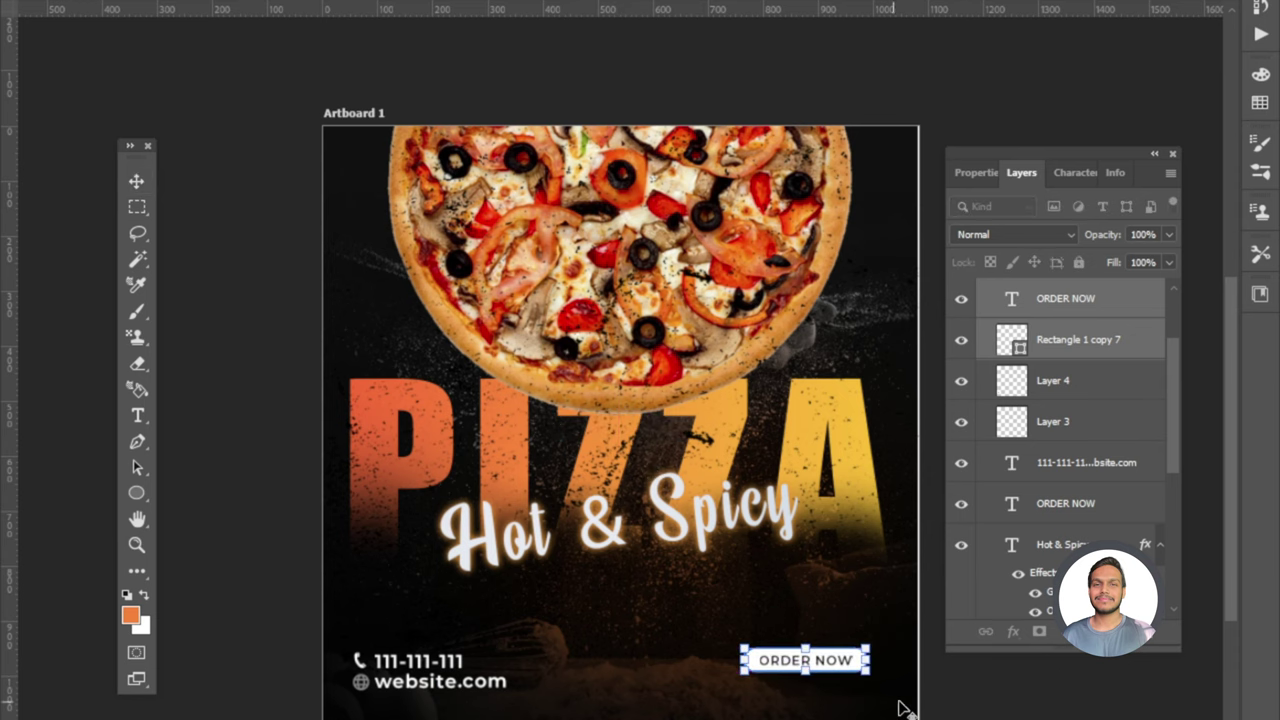
scroll(851, 677, "up", 1)
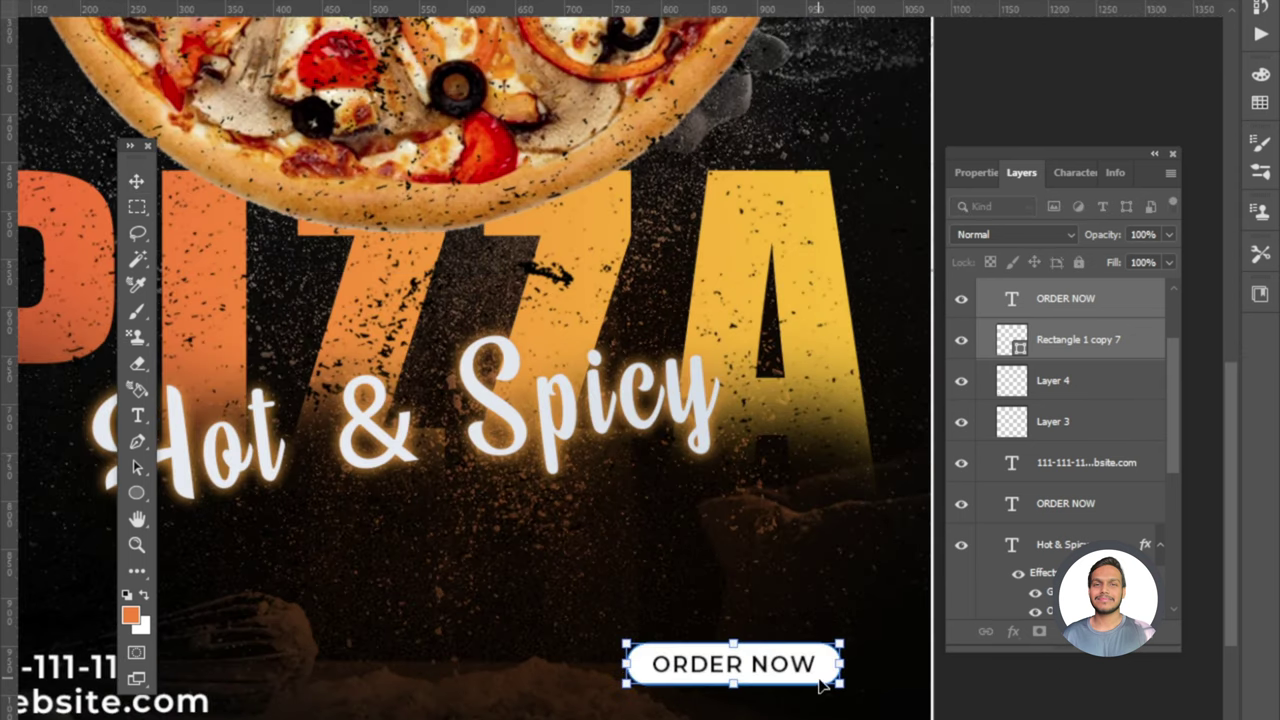
left_click_drag(797, 678, 840, 695)
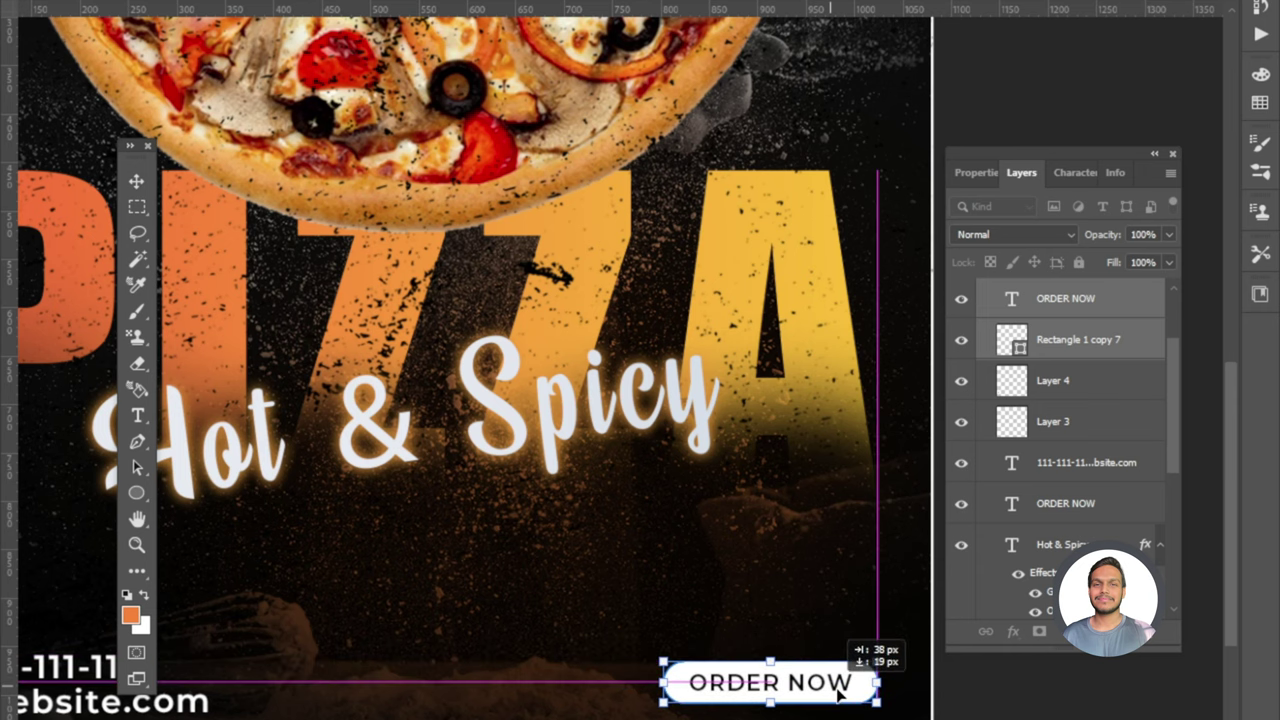
key("Return")
scroll(838, 694, "down", 1)
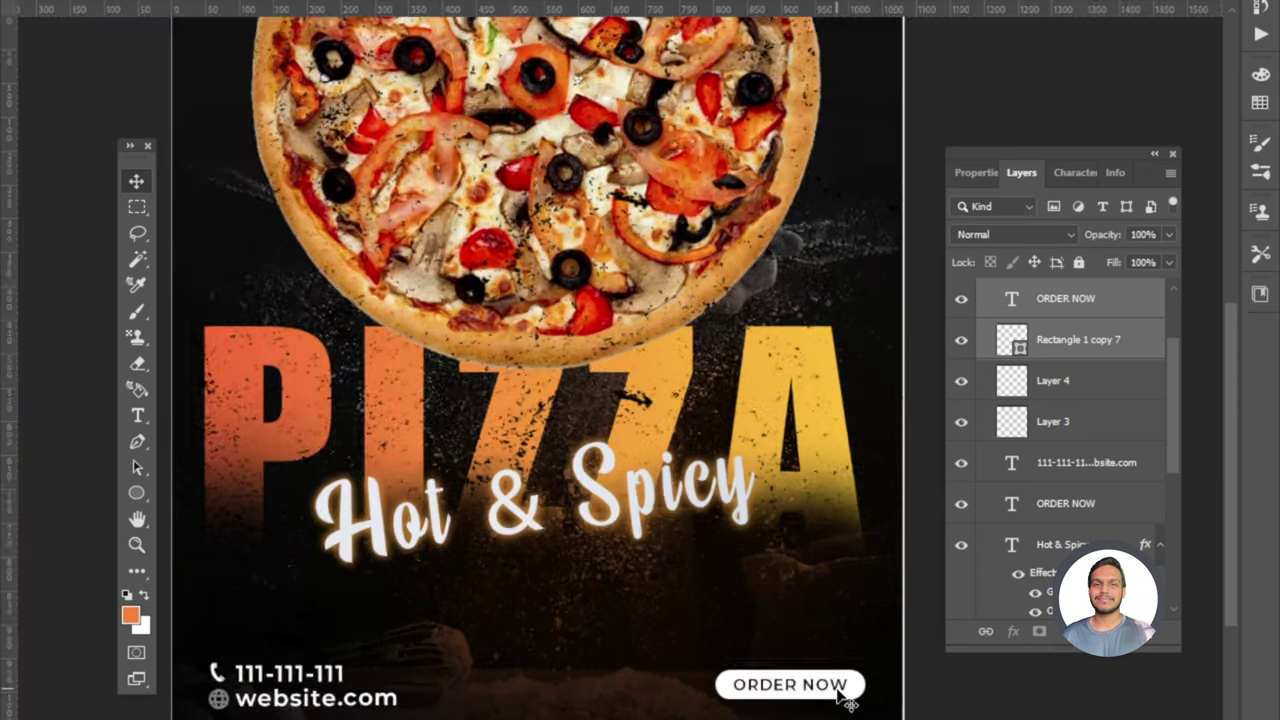